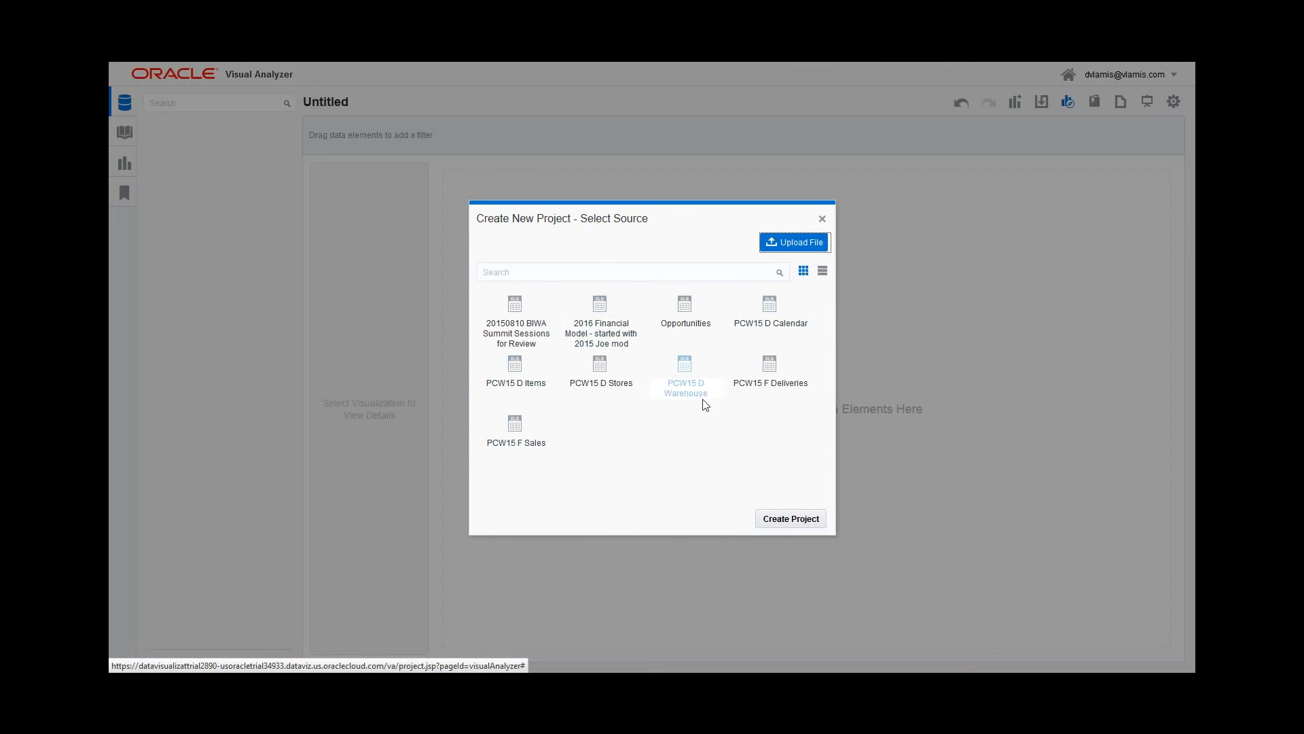
# Step: Start a file upload for the new project and select Opportunities - Copy.xlsx as the source file
pyautogui.click(793, 242)
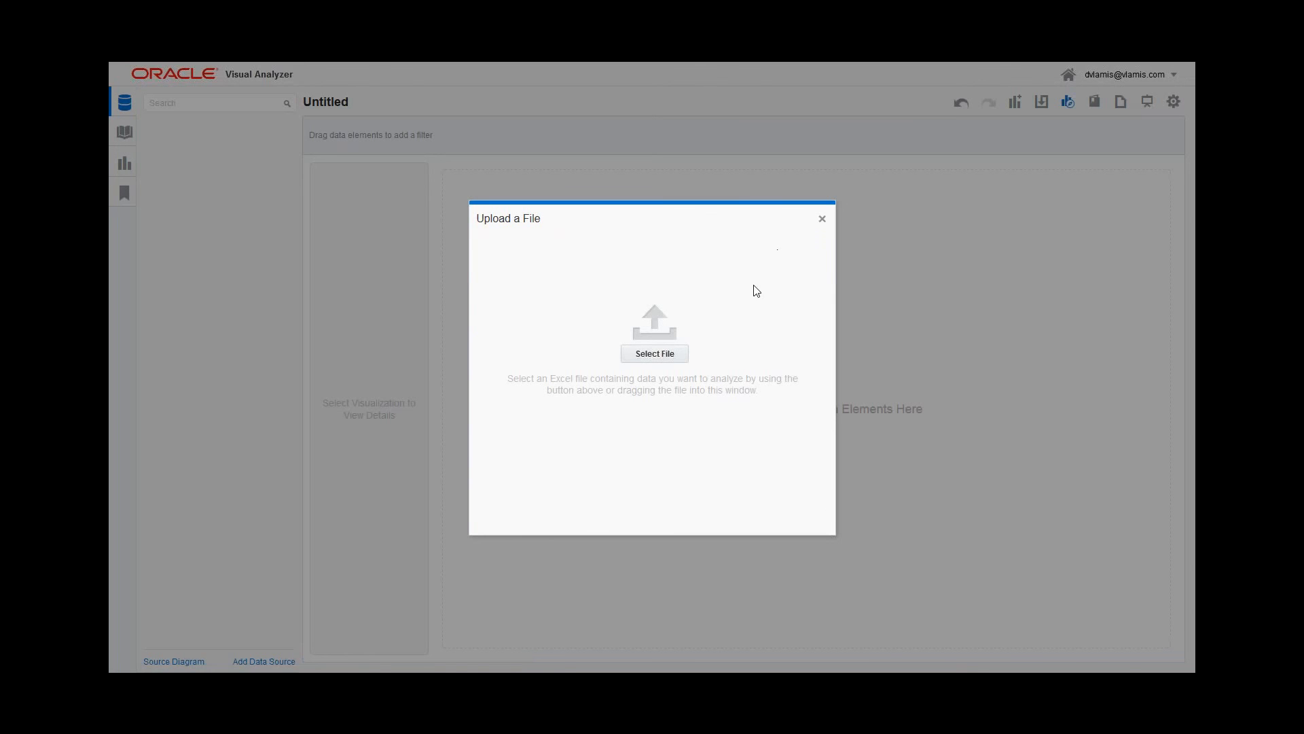
pyautogui.click(654, 353)
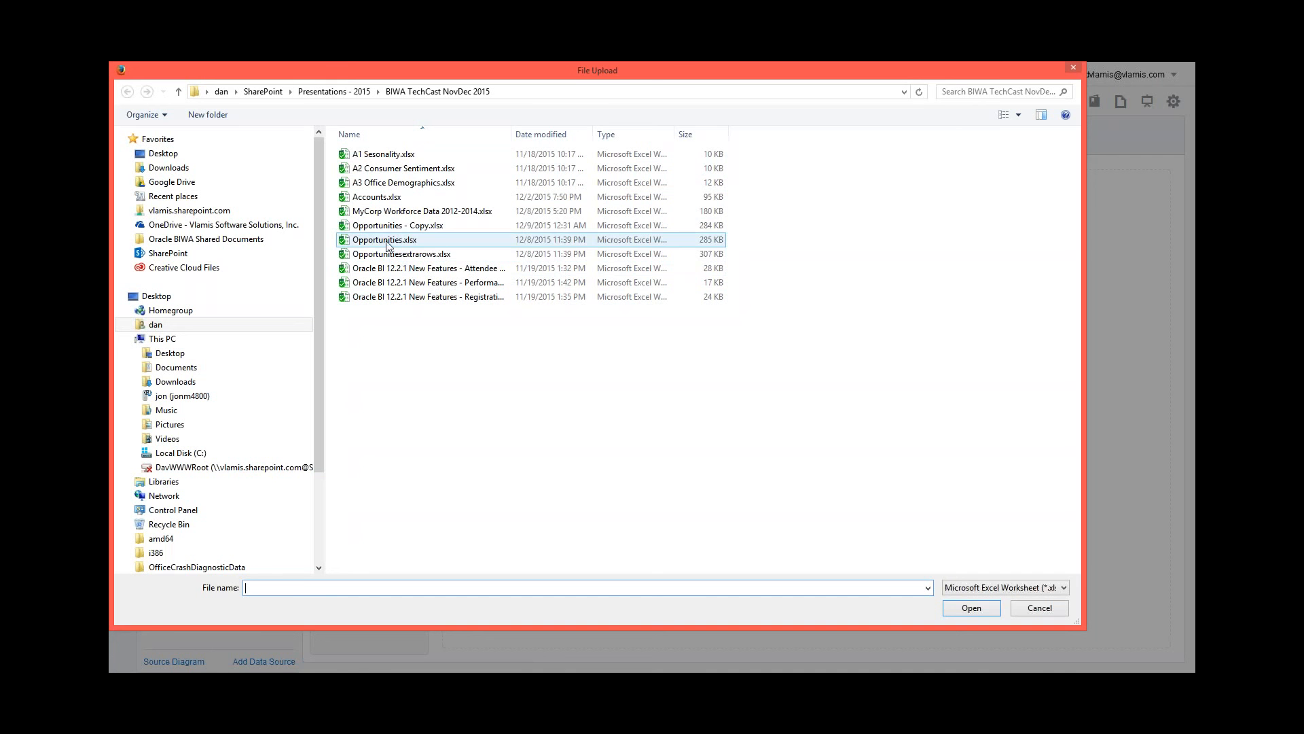
pyautogui.click(388, 227)
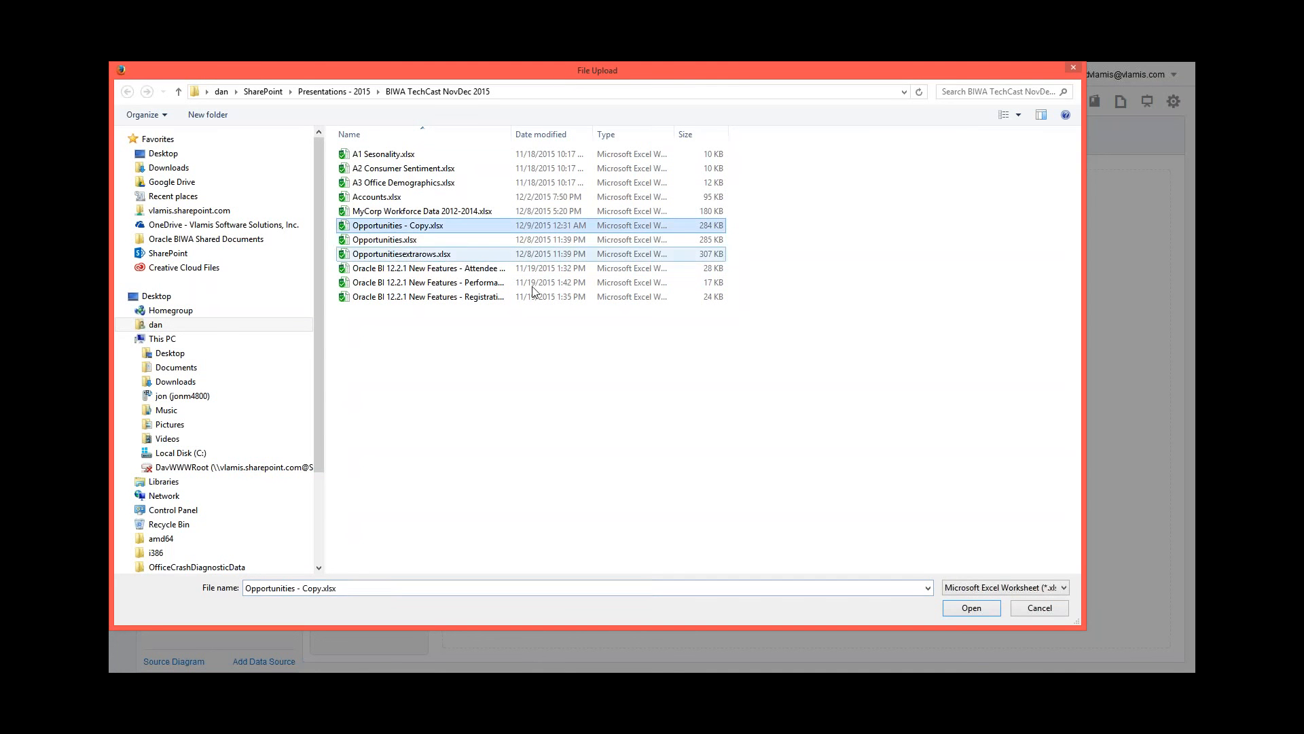
# Step: Switch to Excel and examine the column headings and the full range of rows in Opportunities - Copy.xlsx
pyautogui.hotkey('alt', 'Tab')
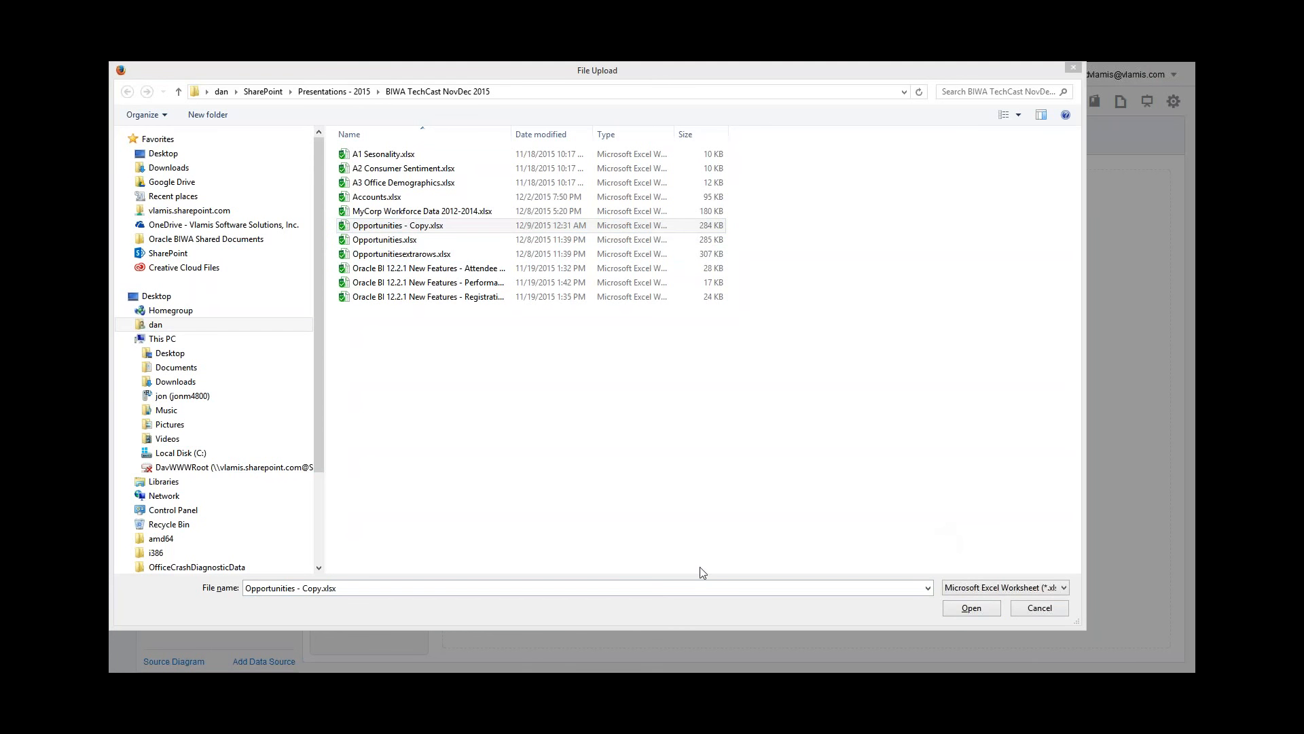
pyautogui.moveTo(657, 669); pyautogui.dragTo(628, 72)
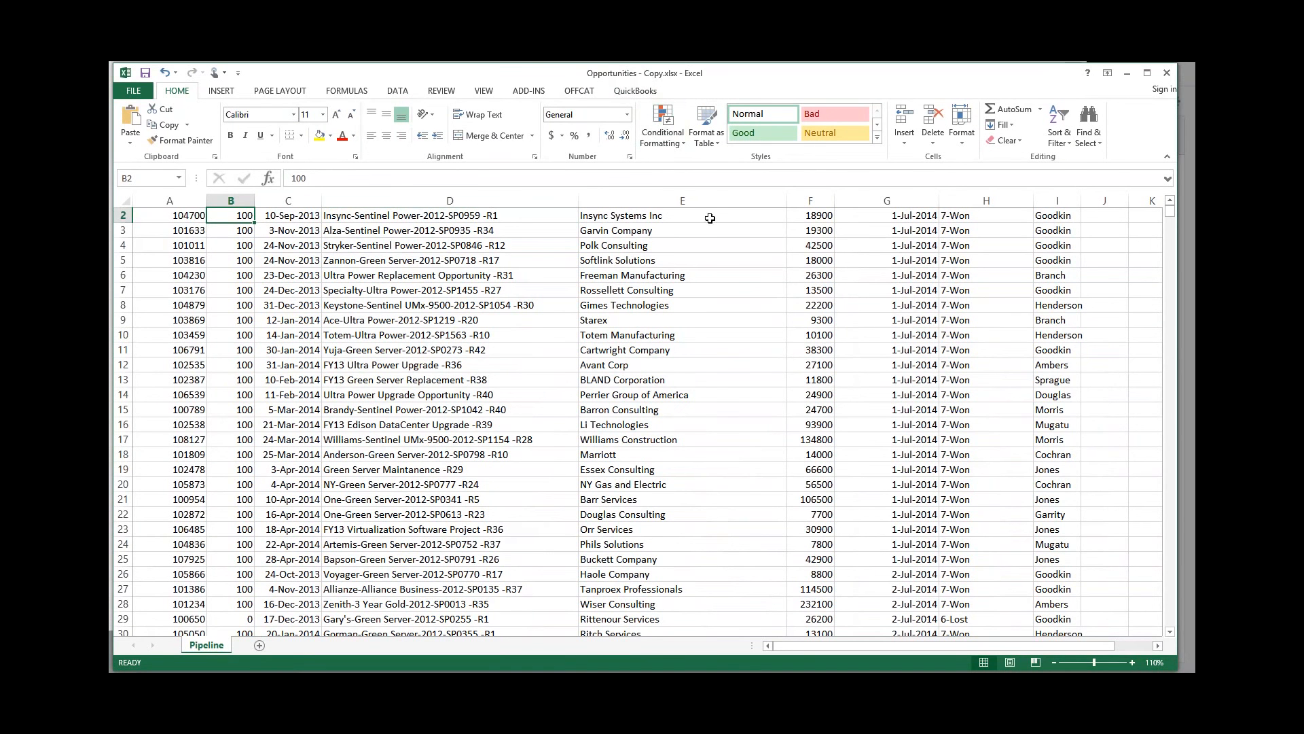
pyautogui.scroll(1, 183, 251)
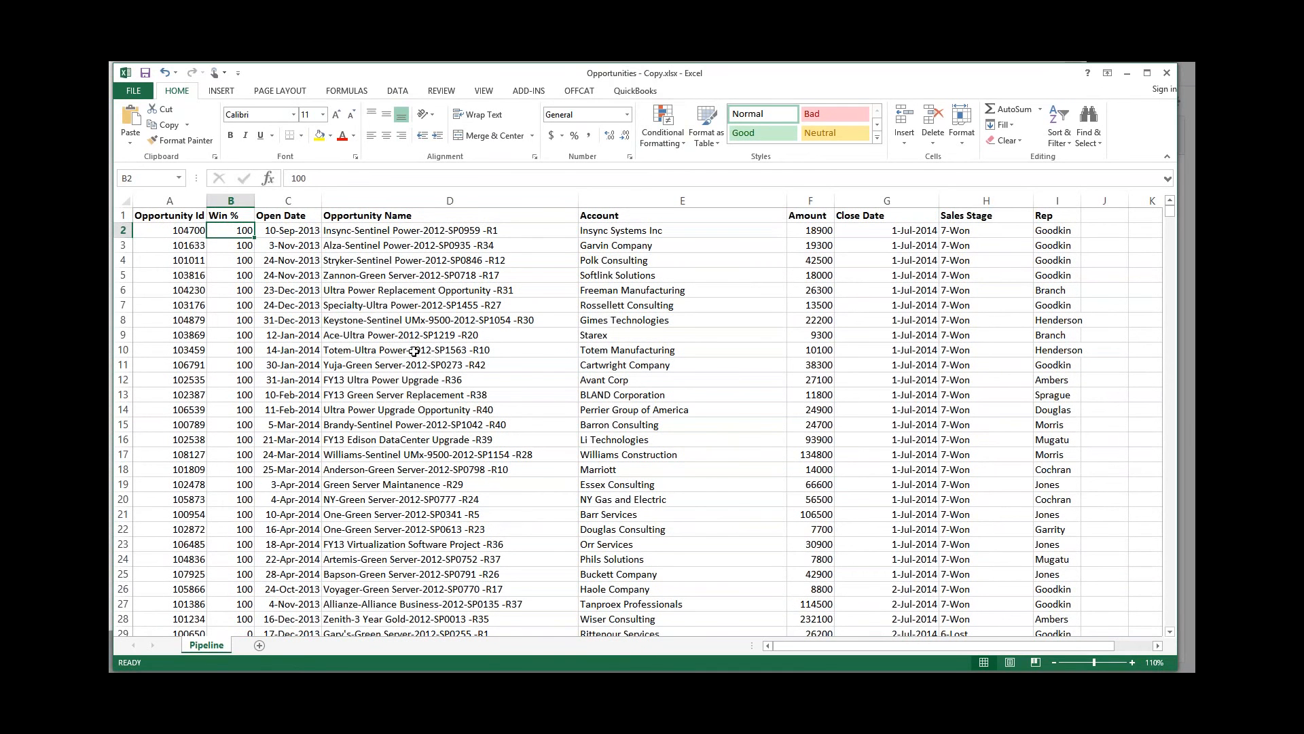
pyautogui.scroll(-3, 414, 351)
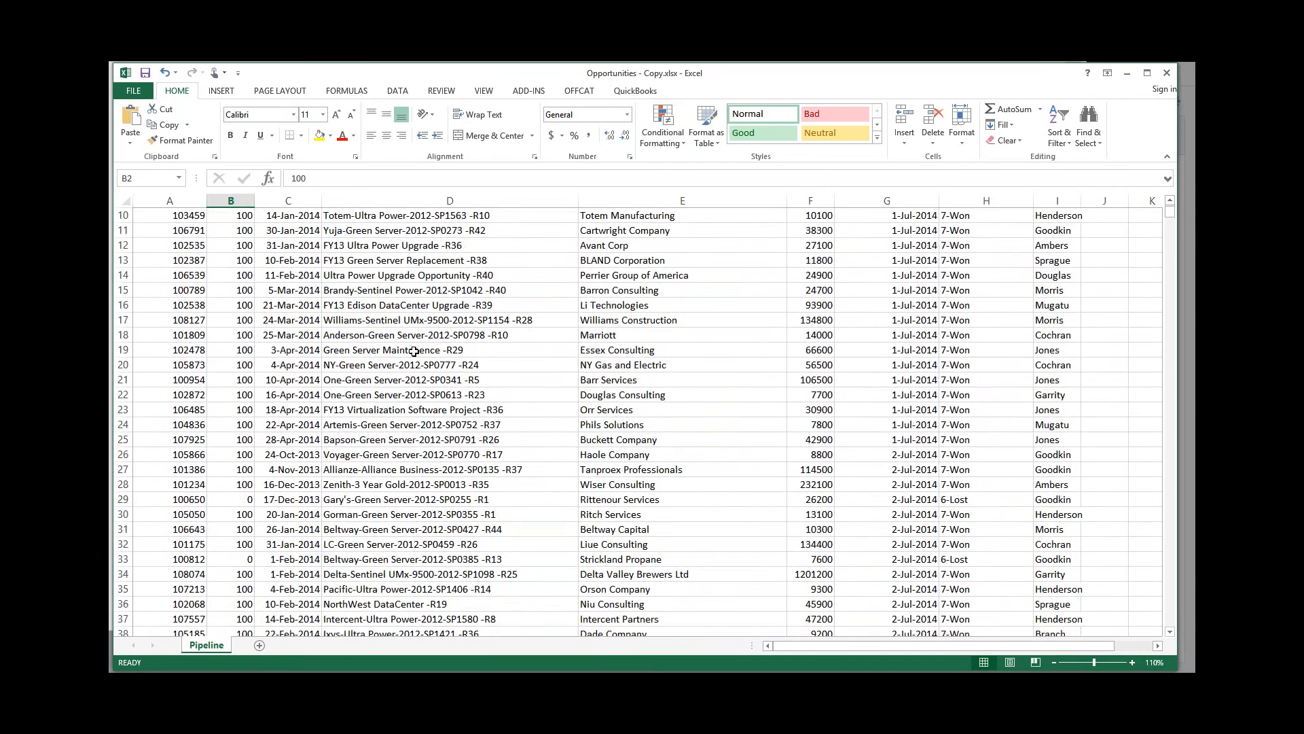
pyautogui.scroll(3, 414, 351)
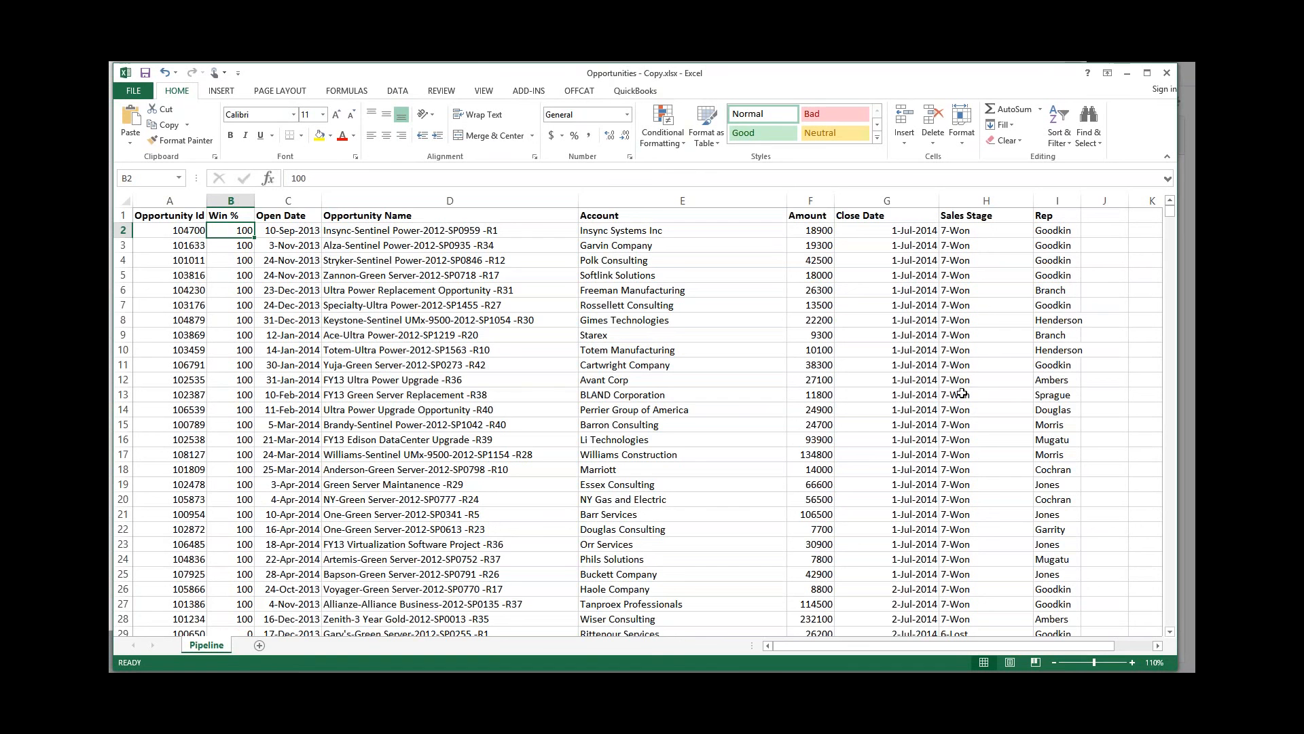
pyautogui.scroll(-5, 963, 428)
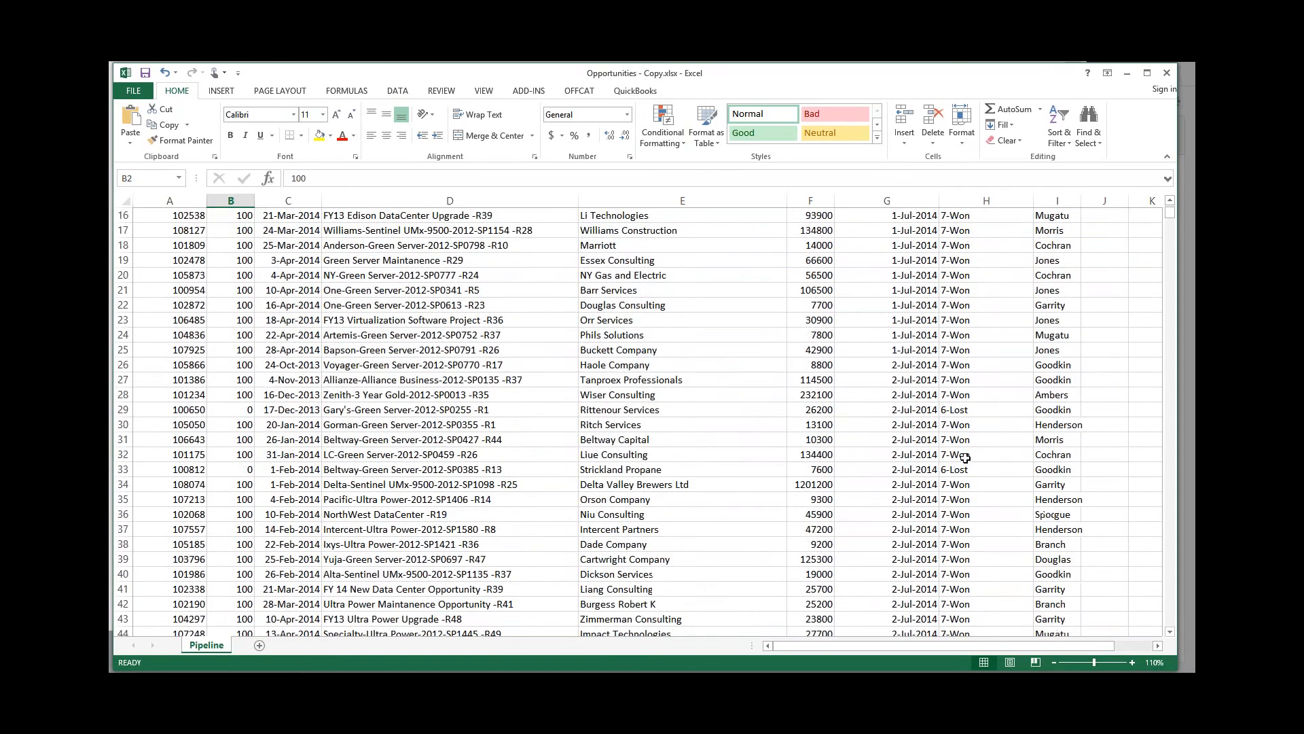
pyautogui.scroll(5, 966, 451)
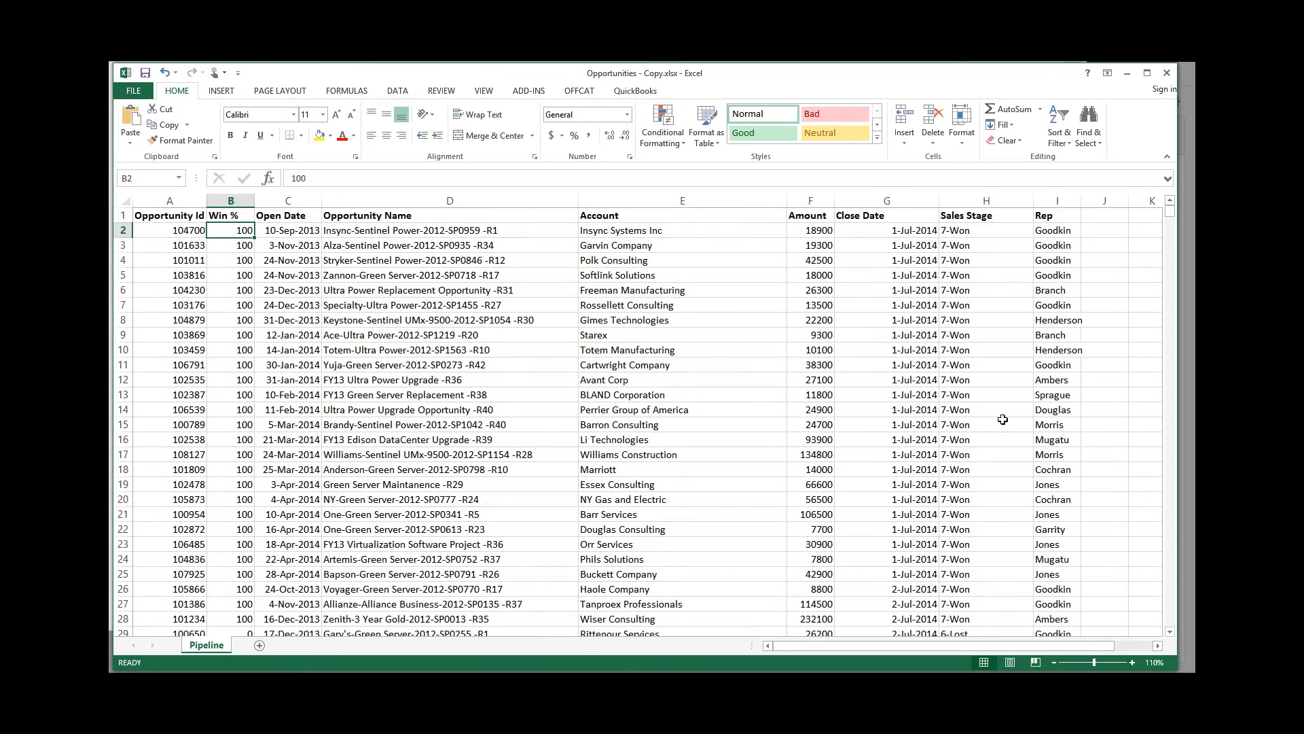
pyautogui.moveTo(1171, 215); pyautogui.dragTo(1172, 631)
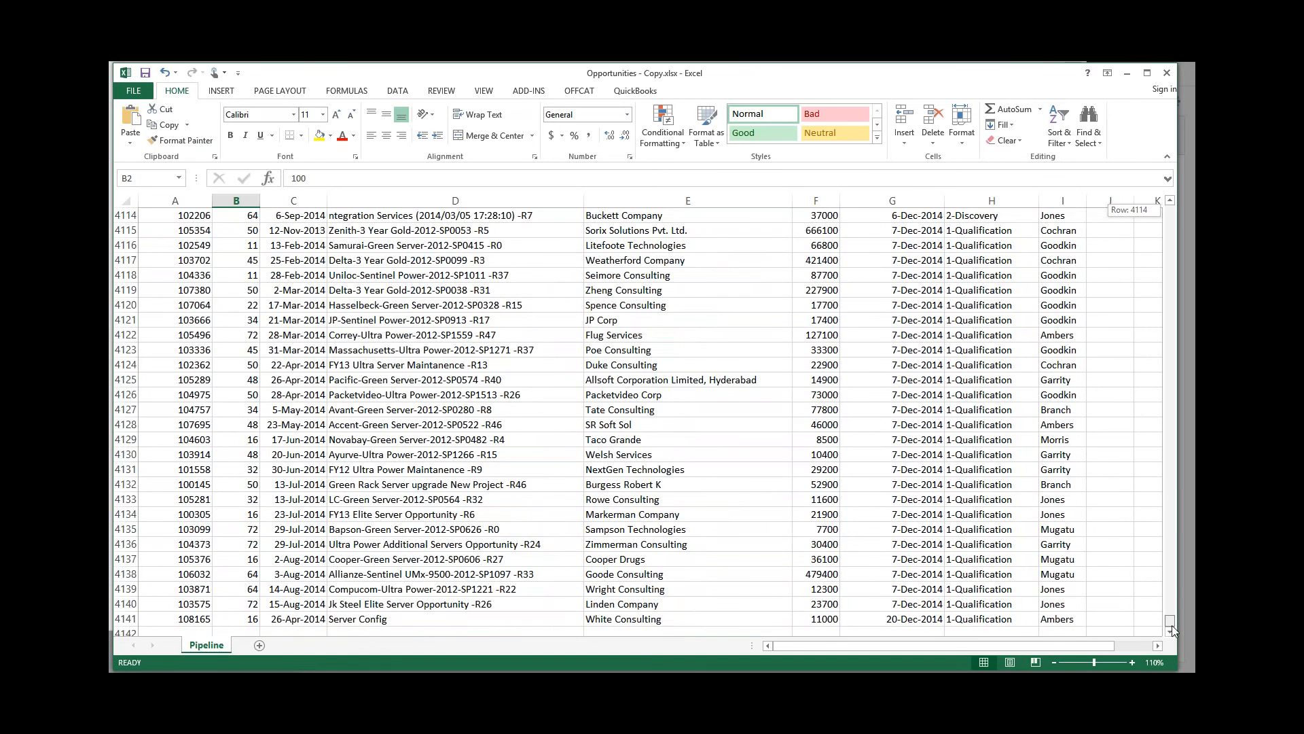
pyautogui.moveTo(1173, 630); pyautogui.dragTo(1177, 207)
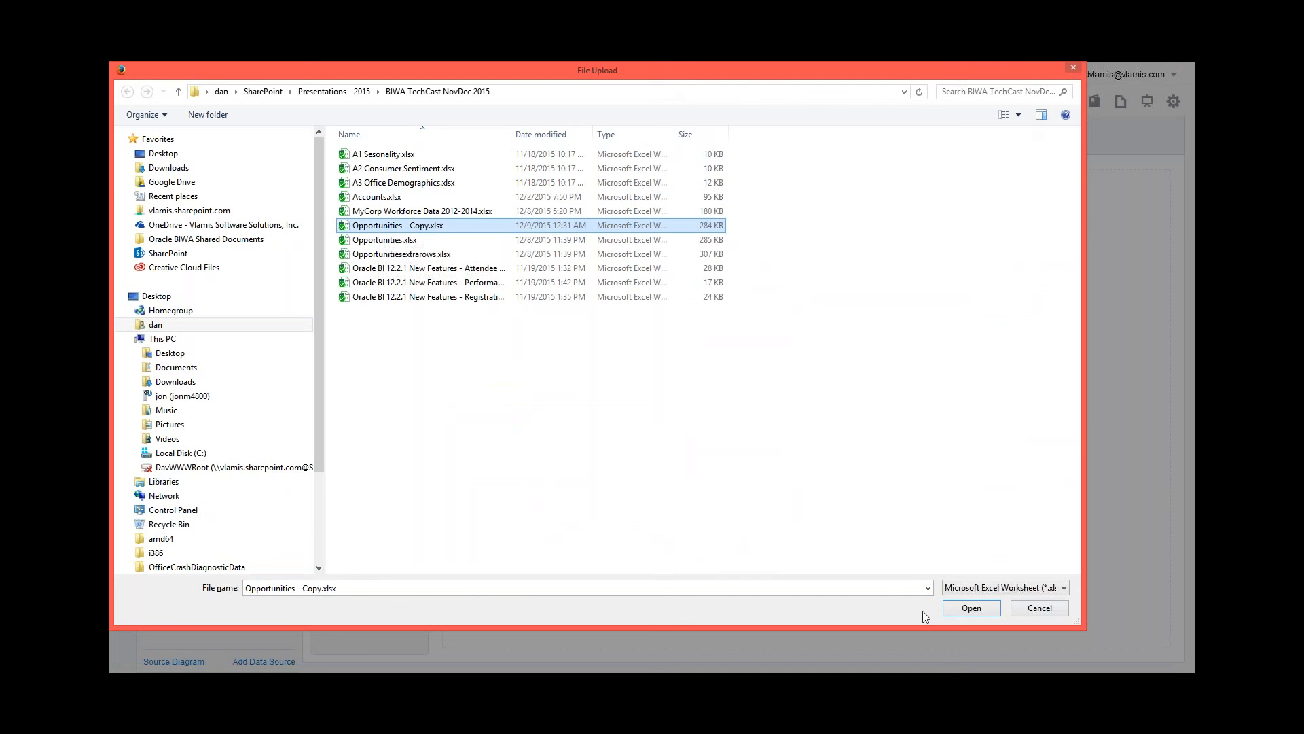
# Step: Upload the selected workbook and set the aggregation to Count for Opportunity Id and Average for Win %
pyautogui.click(964, 607)
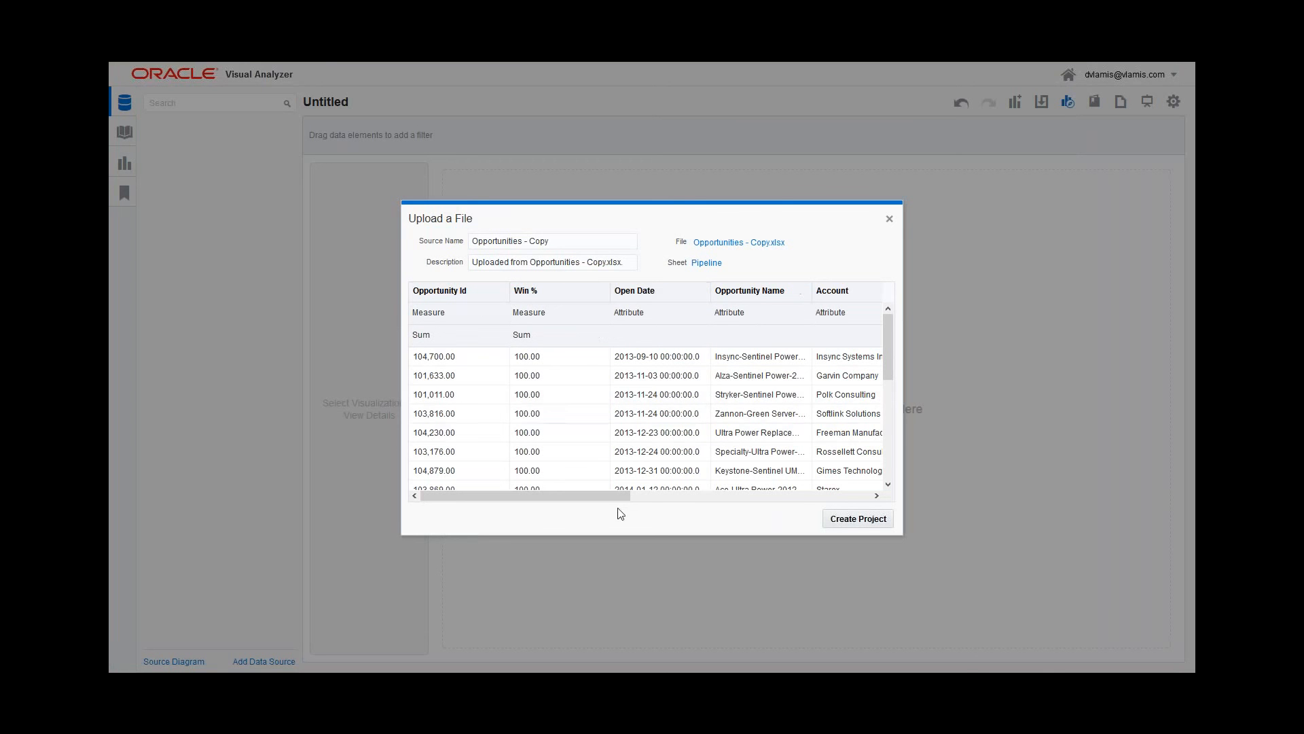
pyautogui.moveTo(609, 497); pyautogui.dragTo(527, 506)
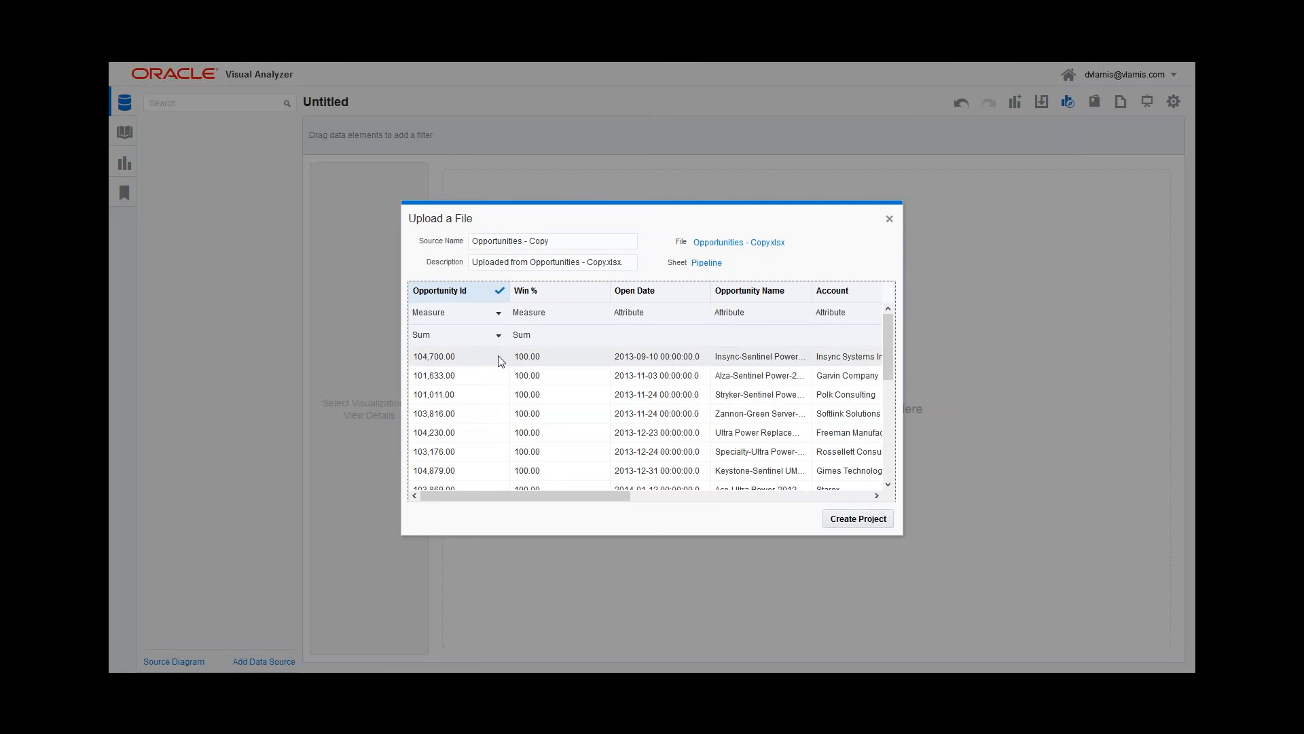
pyautogui.click(499, 337)
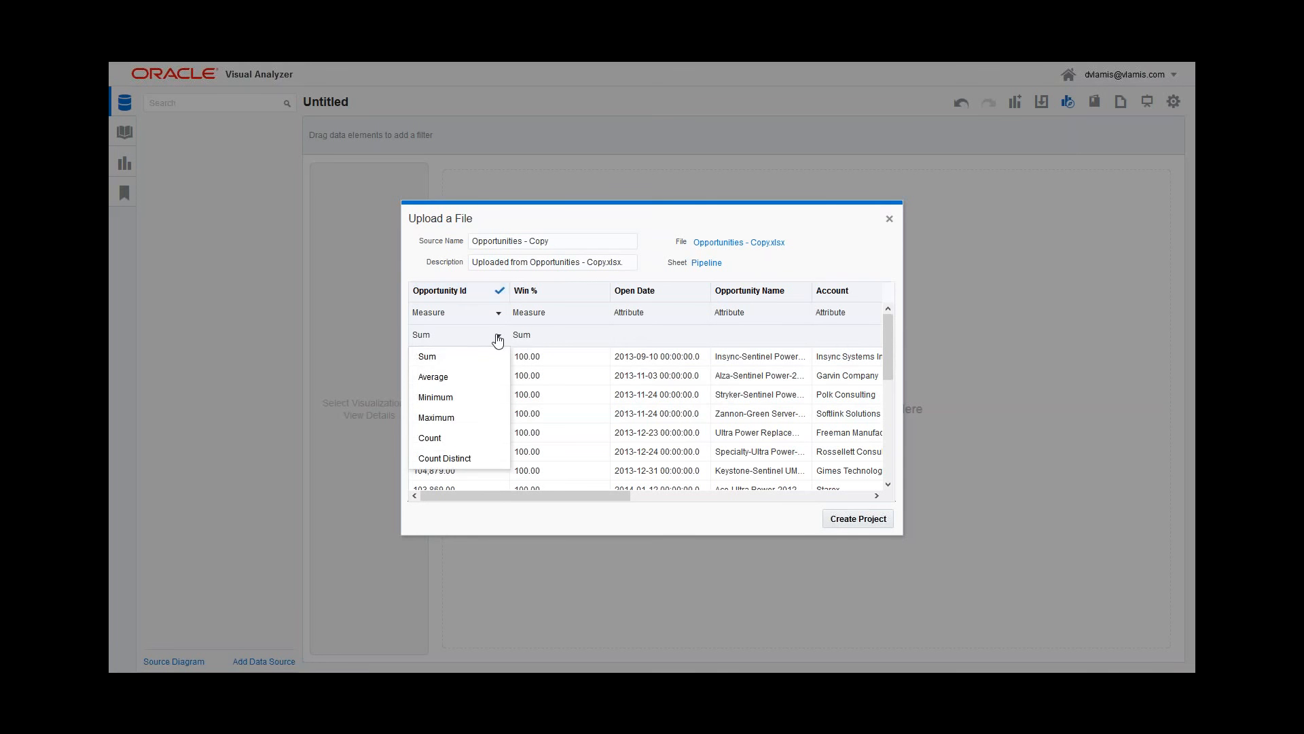
pyautogui.click(447, 440)
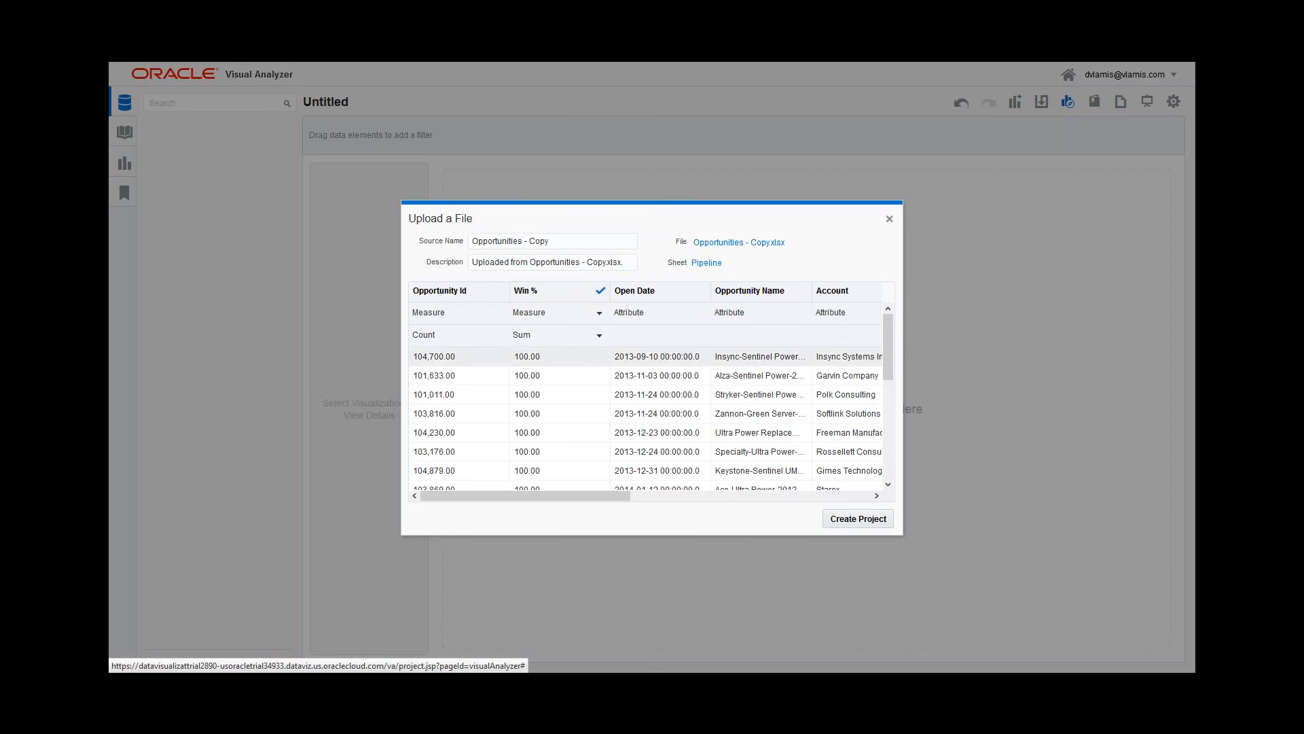
pyautogui.click(599, 336)
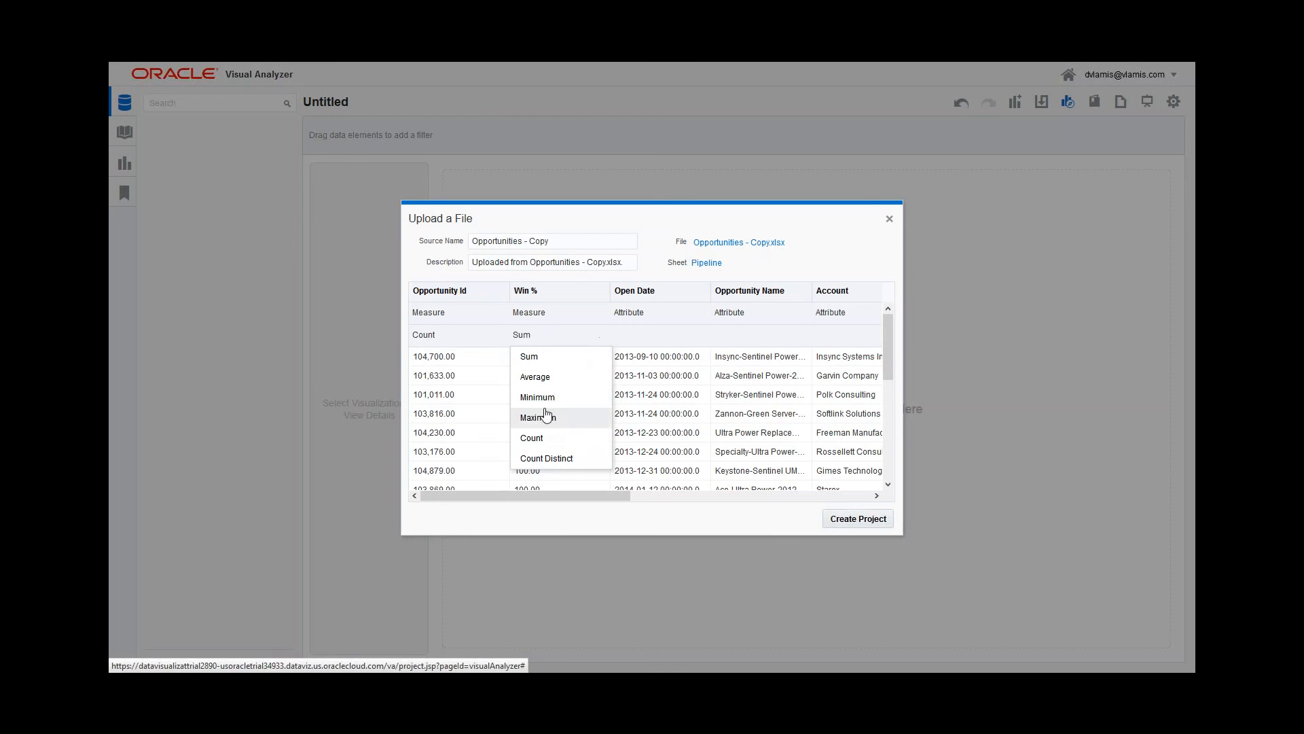
pyautogui.click(541, 380)
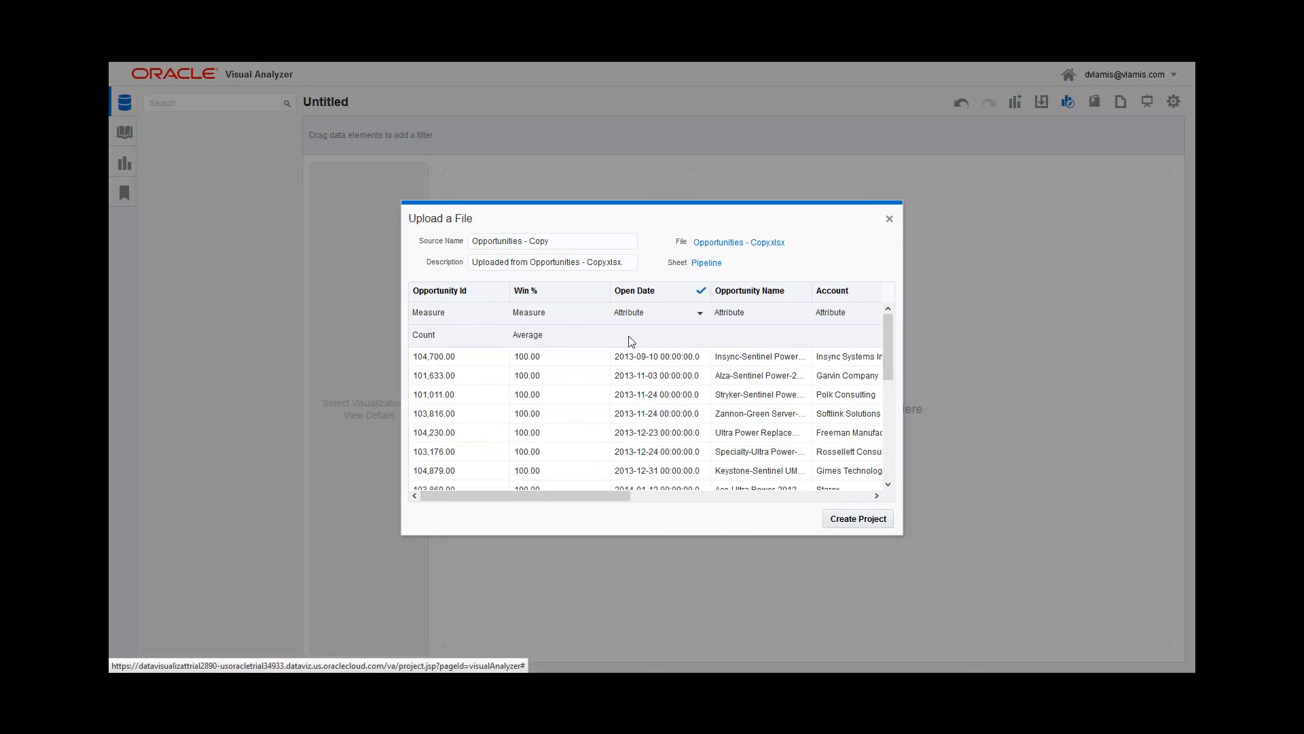
# Step: Check the Amount column's data type options, keep it as a measure, and create the project
pyautogui.moveTo(585, 497); pyautogui.dragTo(719, 509)
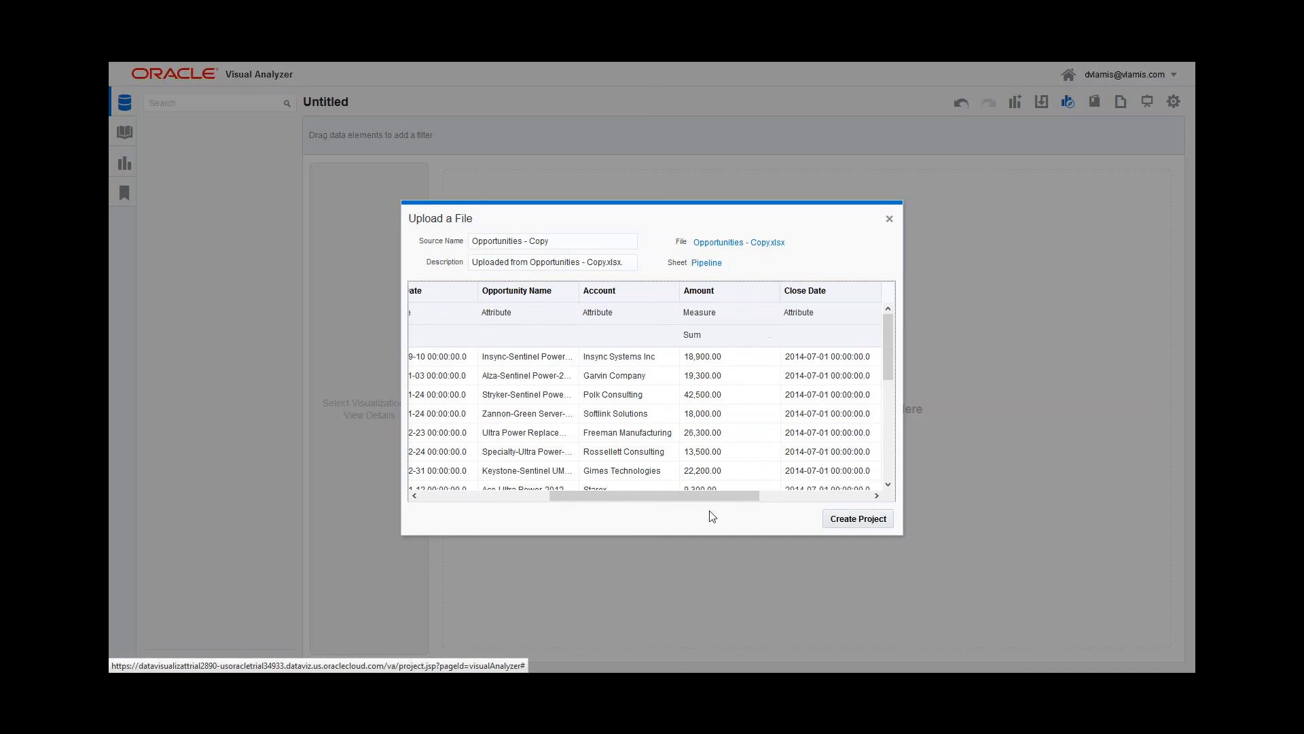
pyautogui.moveTo(707, 495); pyautogui.dragTo(738, 498)
pyautogui.click(712, 315)
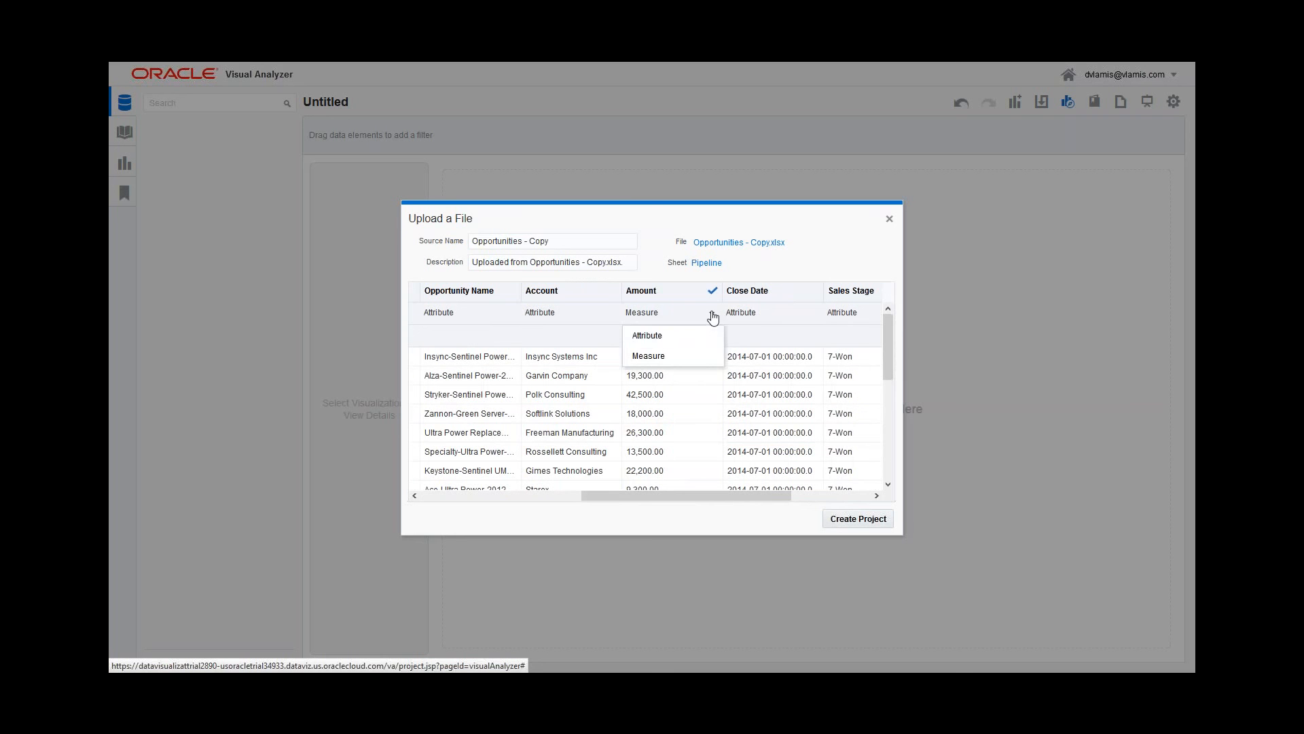
pyautogui.click(629, 212)
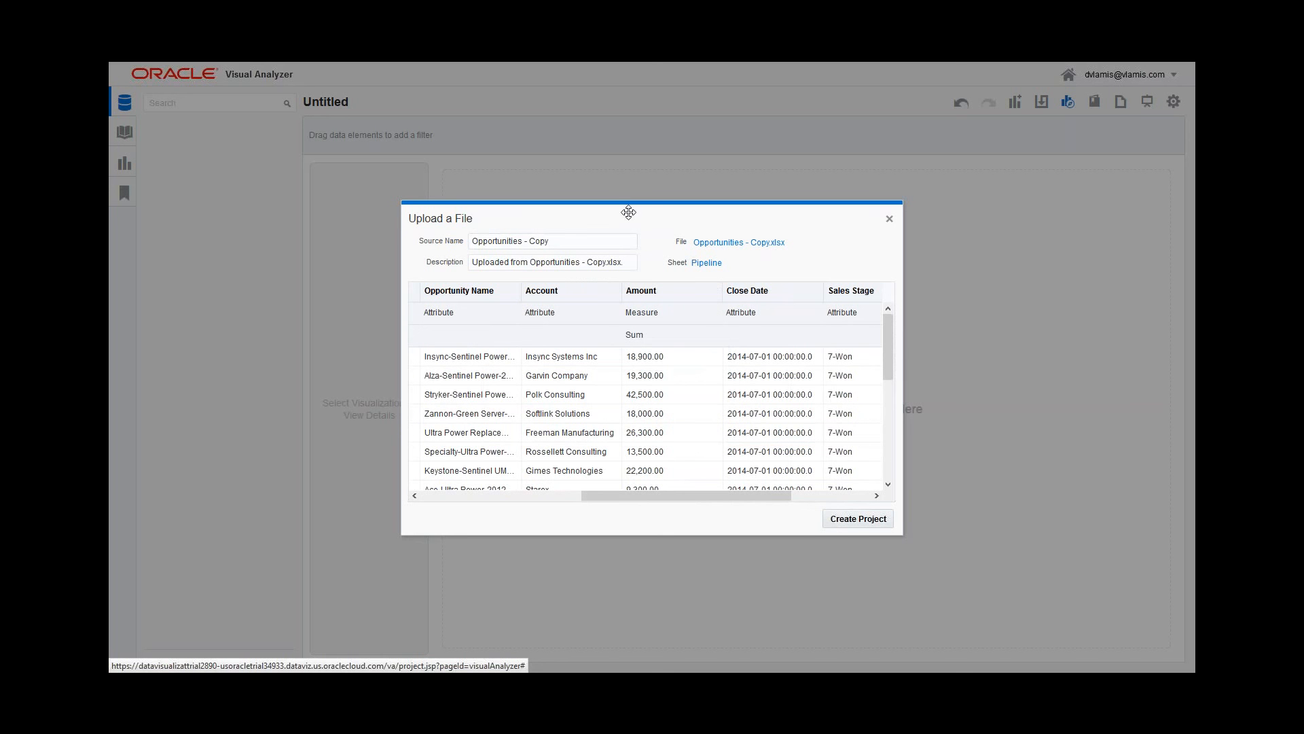
pyautogui.click(851, 520)
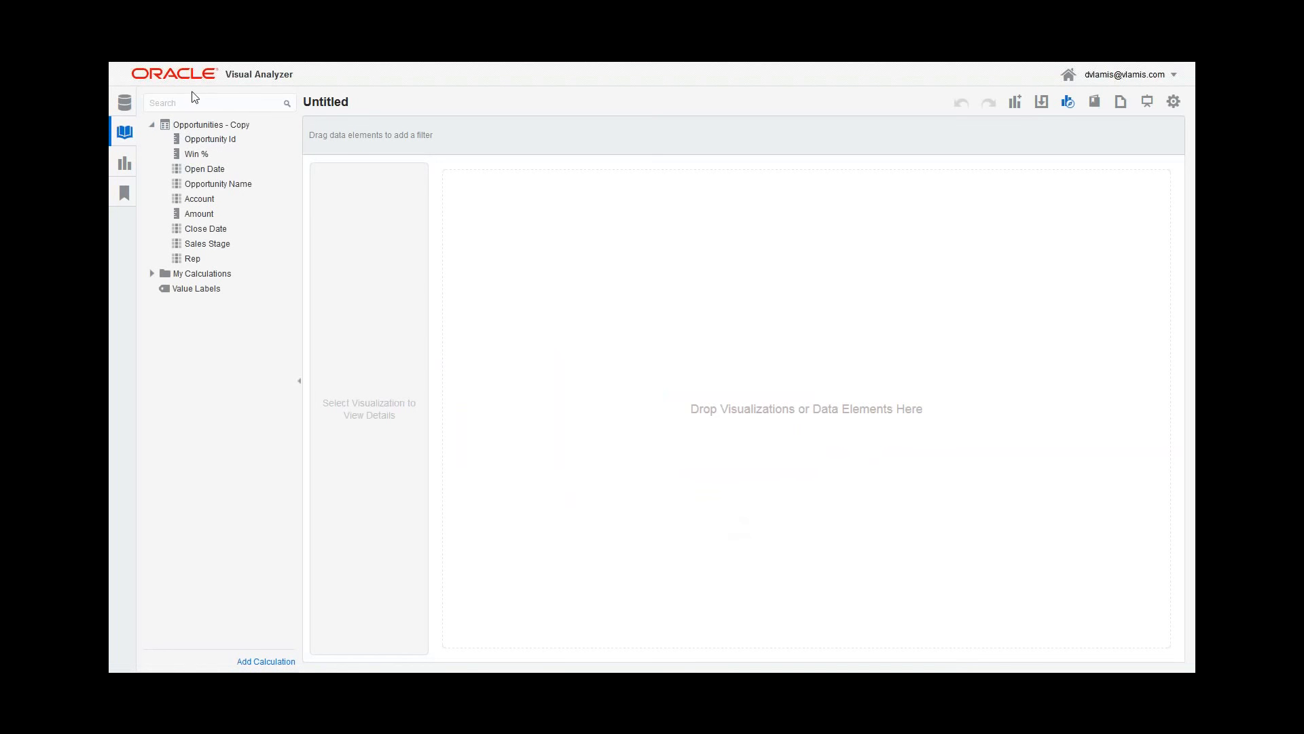
# Step: Add a second data source to the project by uploading Accounts.xlsx
pyautogui.click(196, 288)
pyautogui.rightClick(223, 347)
pyautogui.click(249, 357)
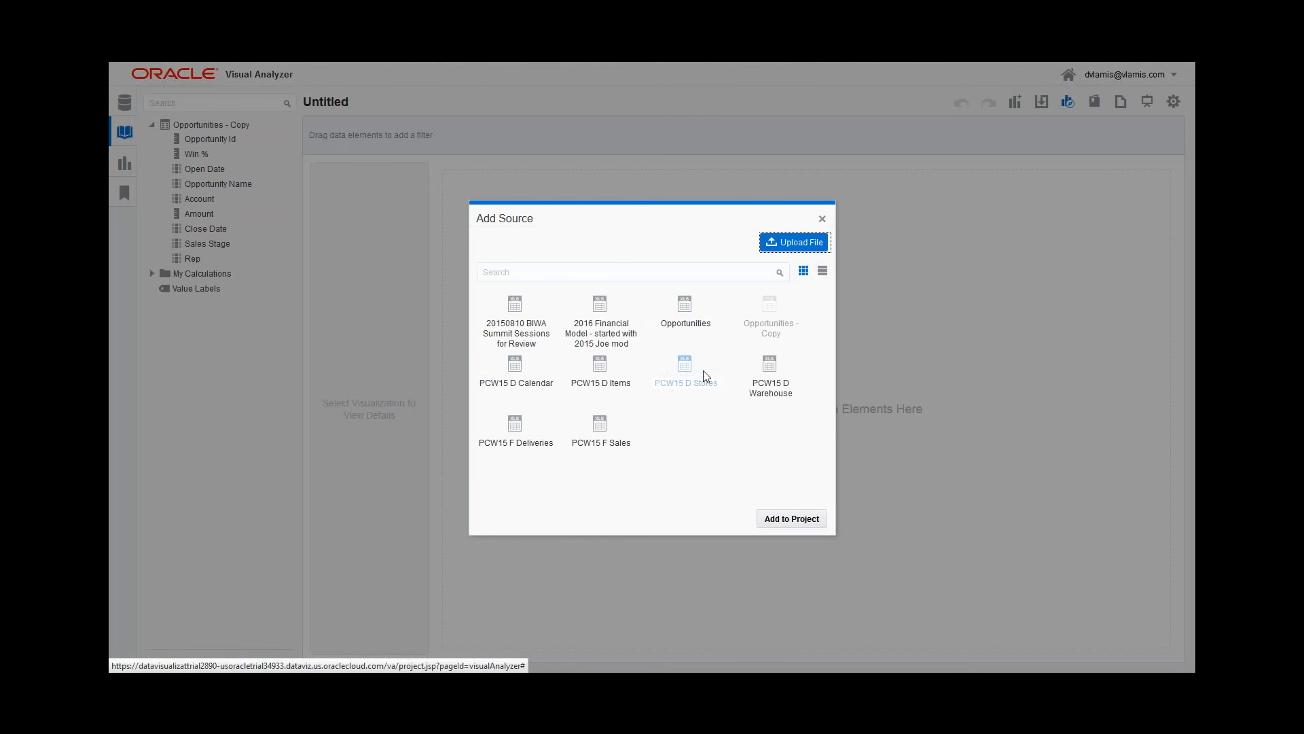
pyautogui.click(793, 243)
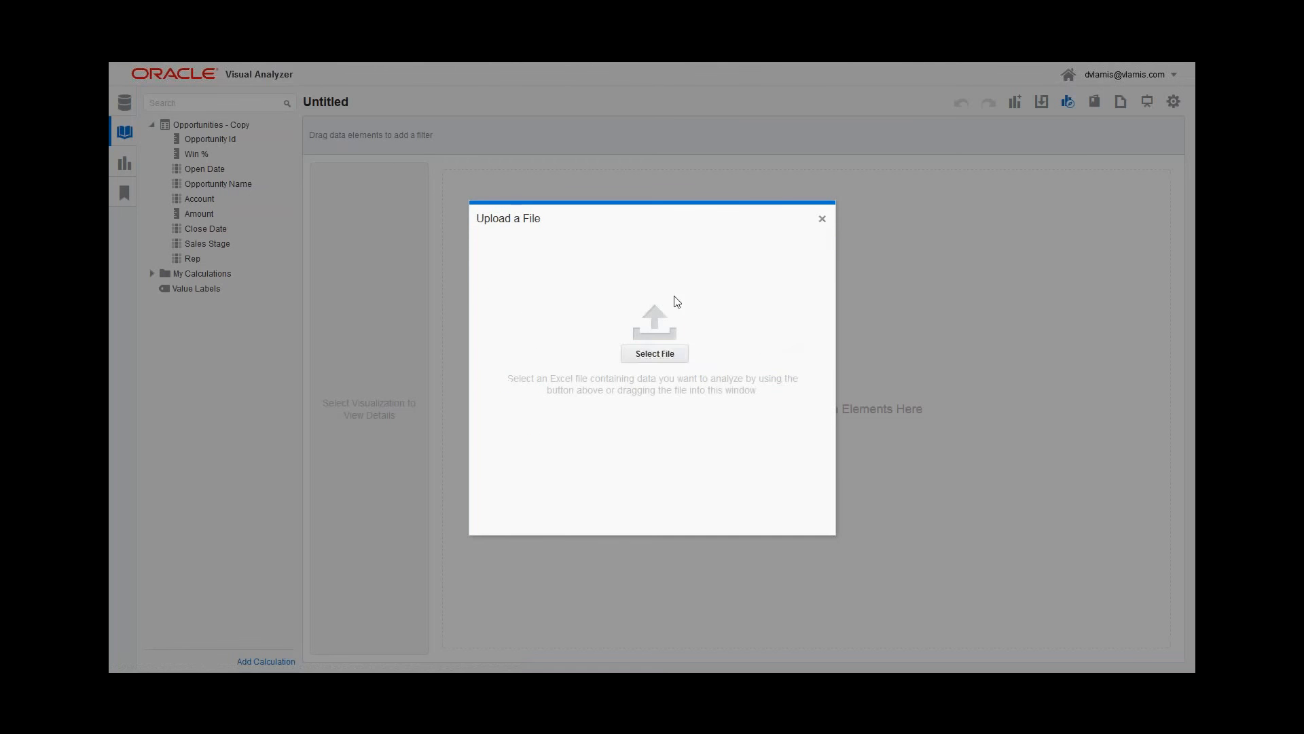
pyautogui.click(615, 352)
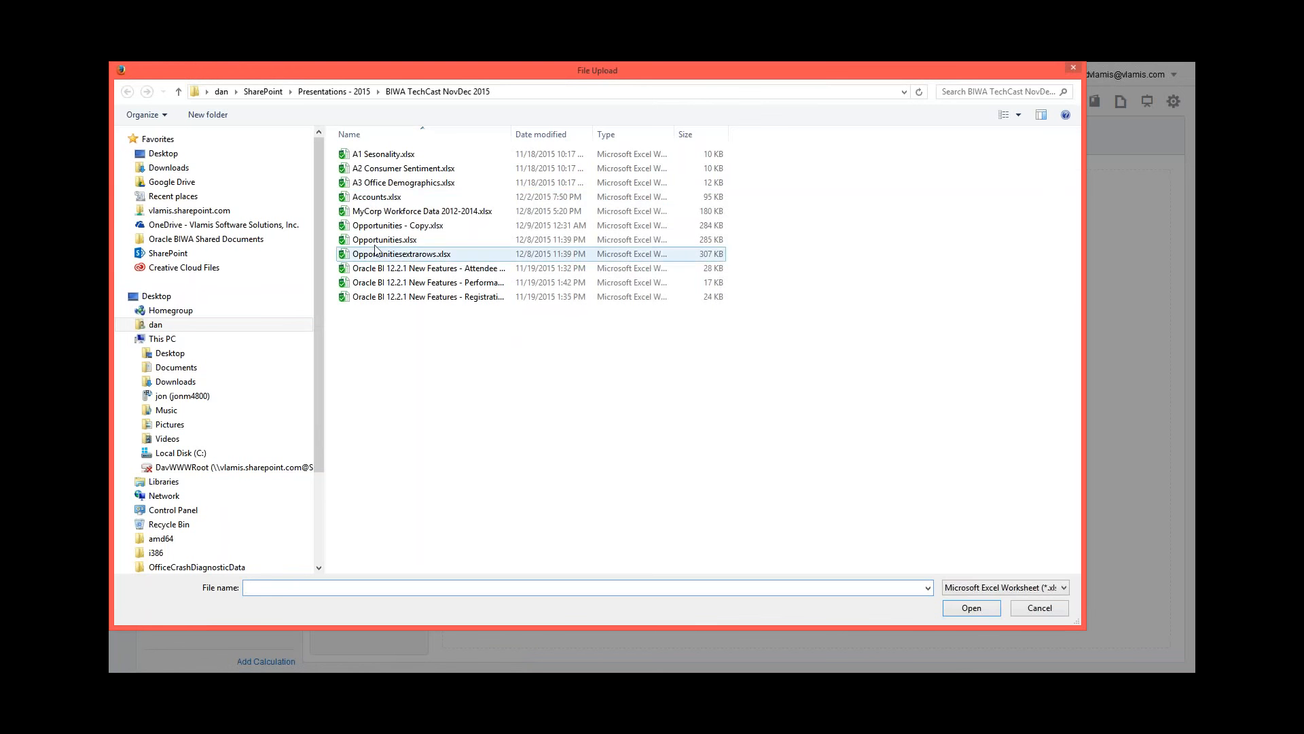
pyautogui.click(374, 197)
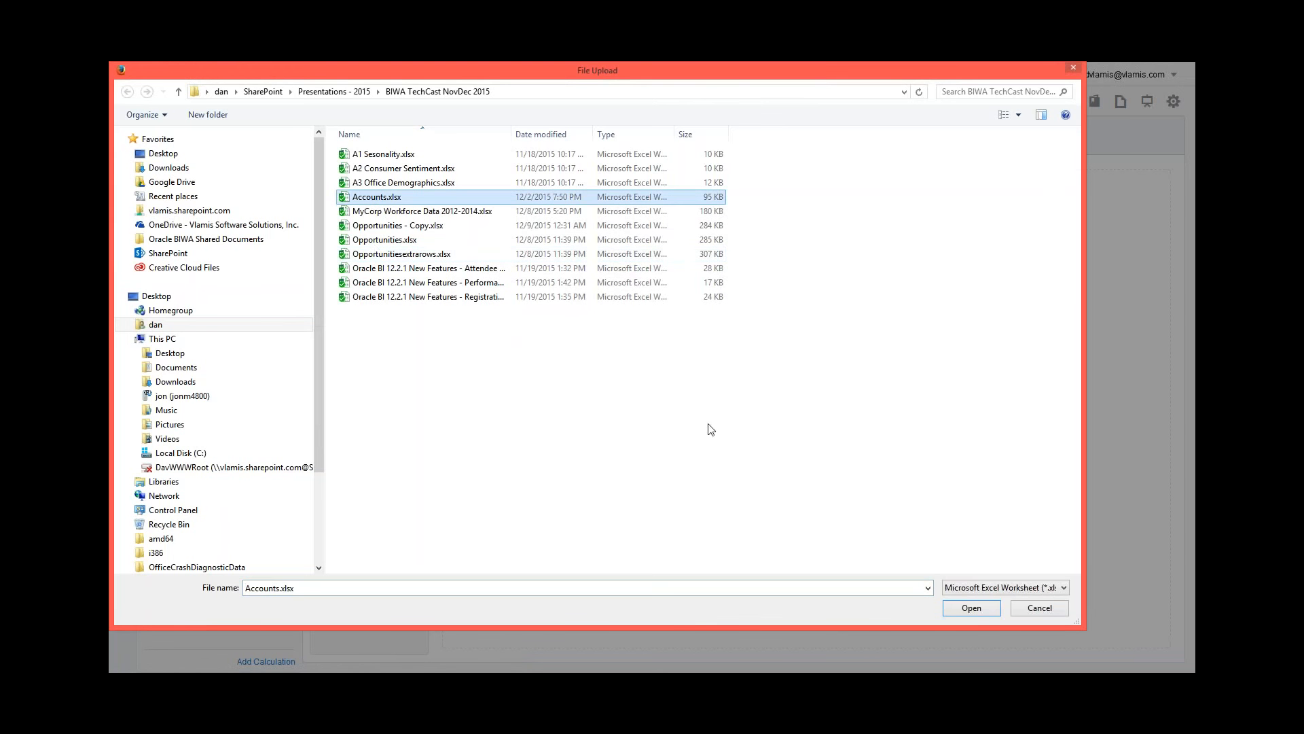
pyautogui.click(971, 608)
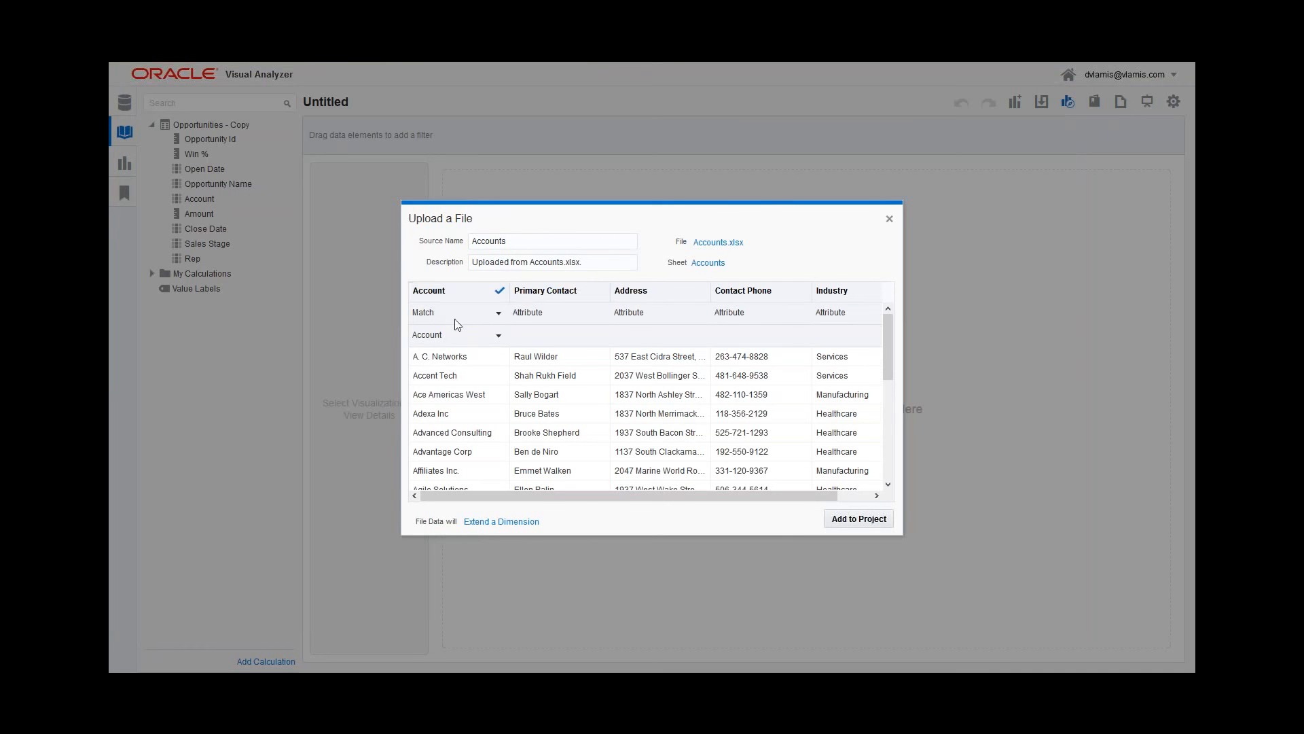
# Step: Keep the uploaded Account column matched to the existing Account column and add the Accounts source to the project
pyautogui.click(456, 317)
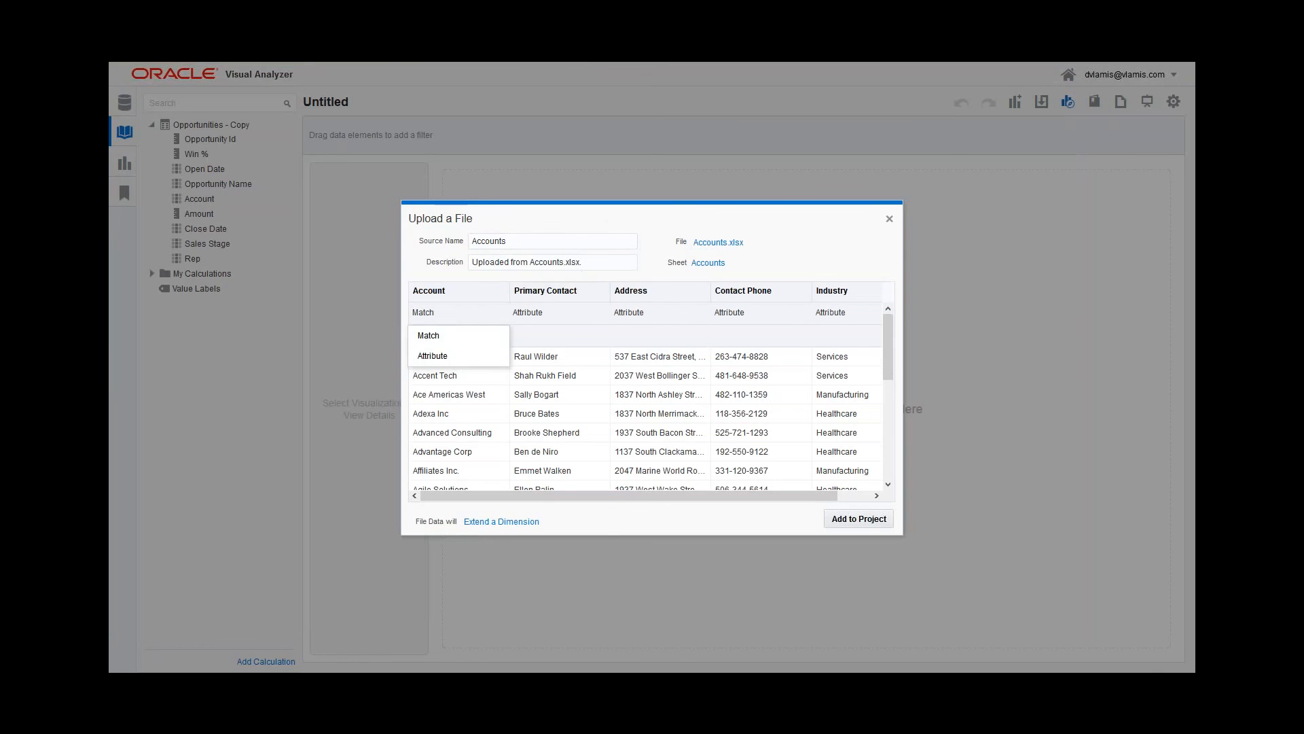
pyautogui.click(478, 334)
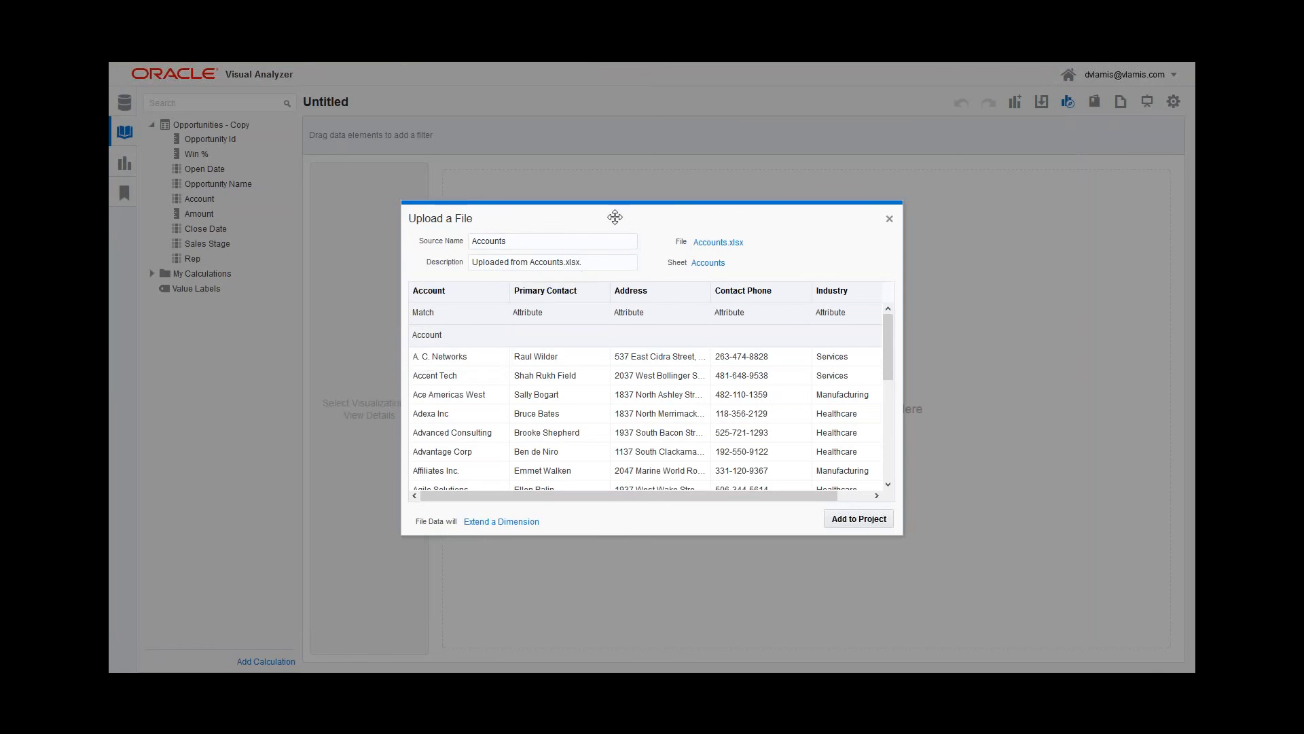
pyautogui.click(498, 338)
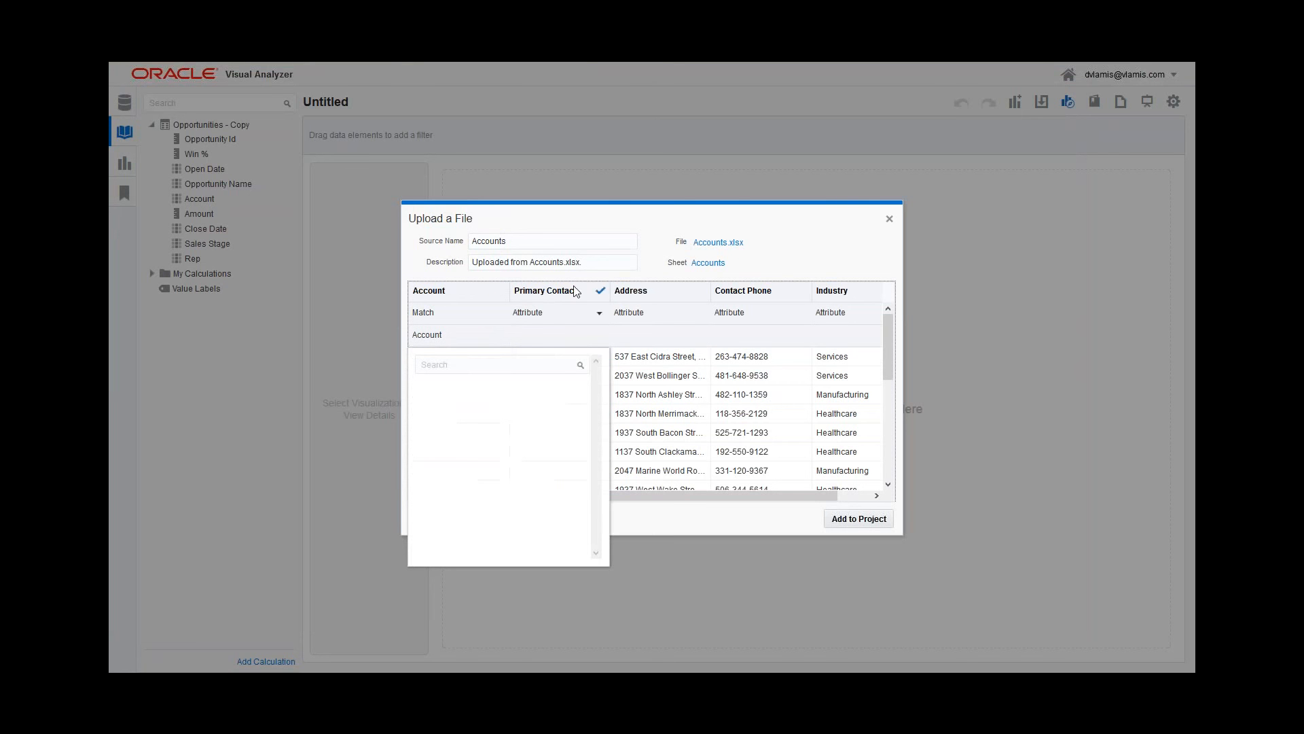
pyautogui.click(584, 221)
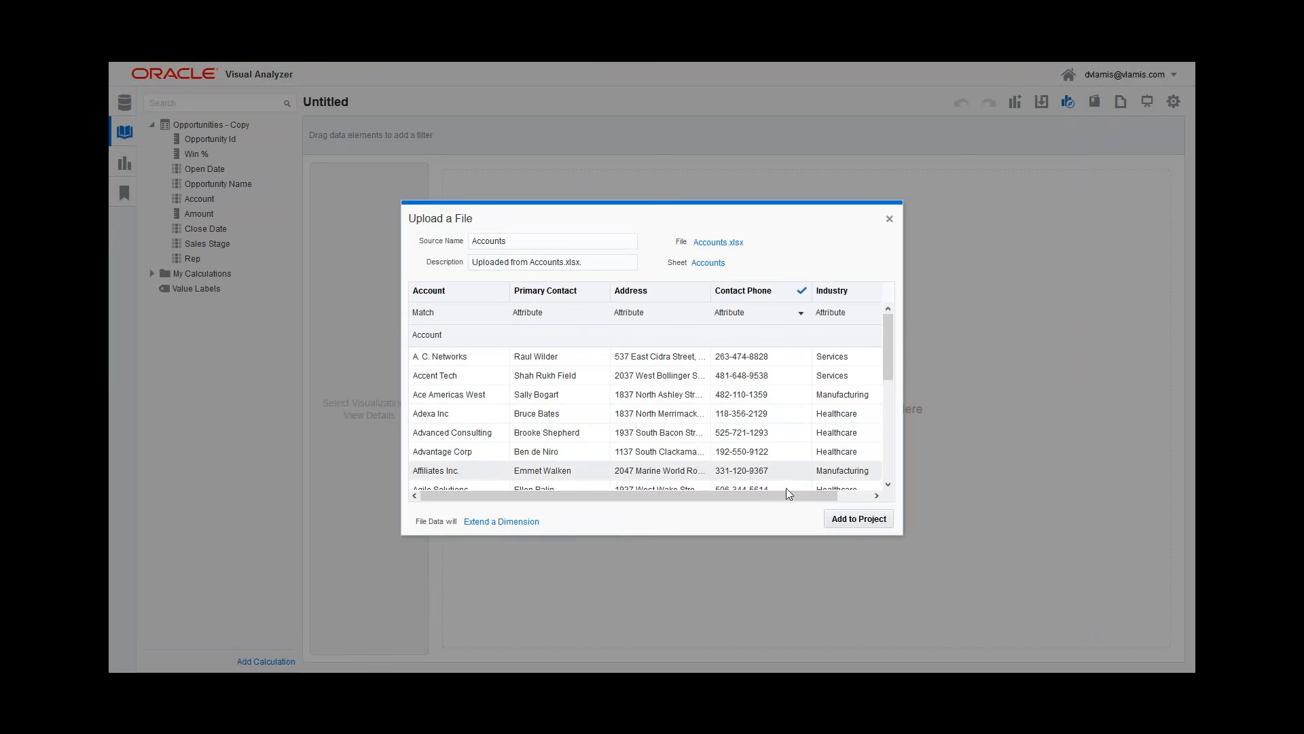
pyautogui.click(849, 518)
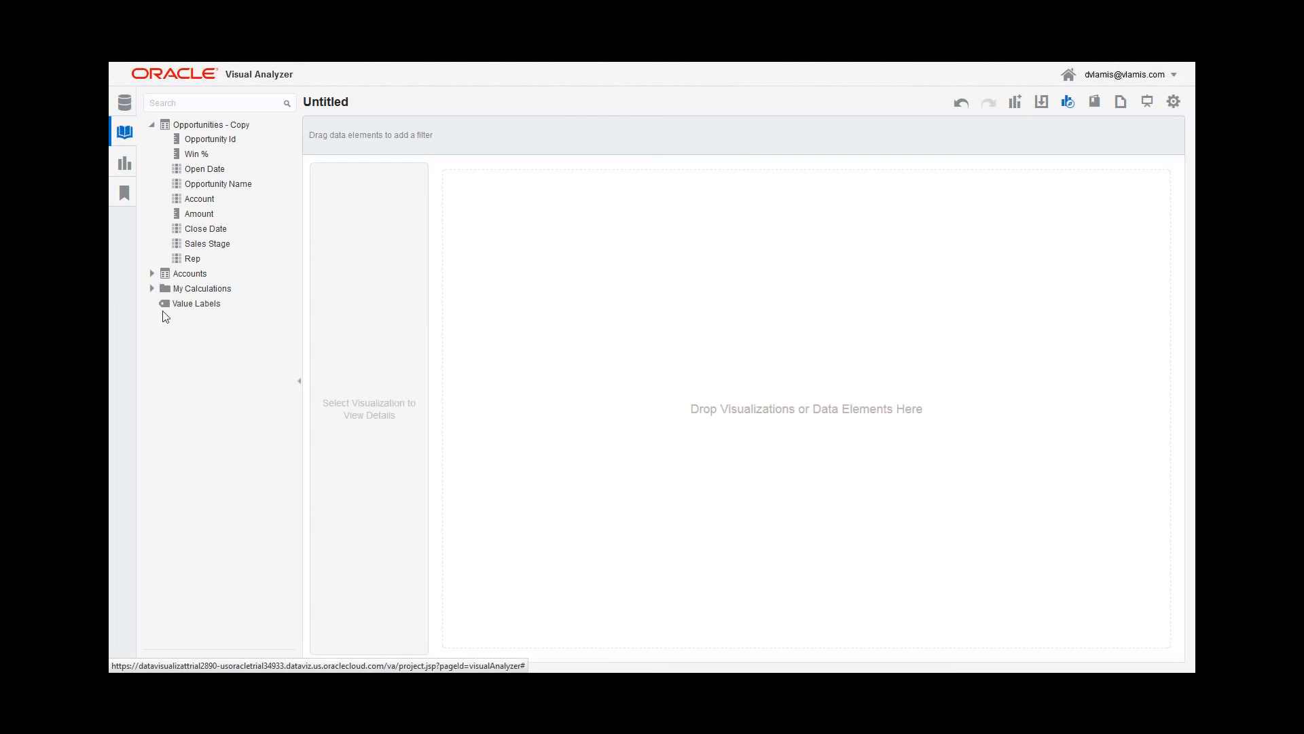
# Step: Start a new calculation under My Calculations and insert the Month calendar function into its expression
pyautogui.click(186, 290)
pyautogui.rightClick(186, 294)
pyautogui.click(207, 300)
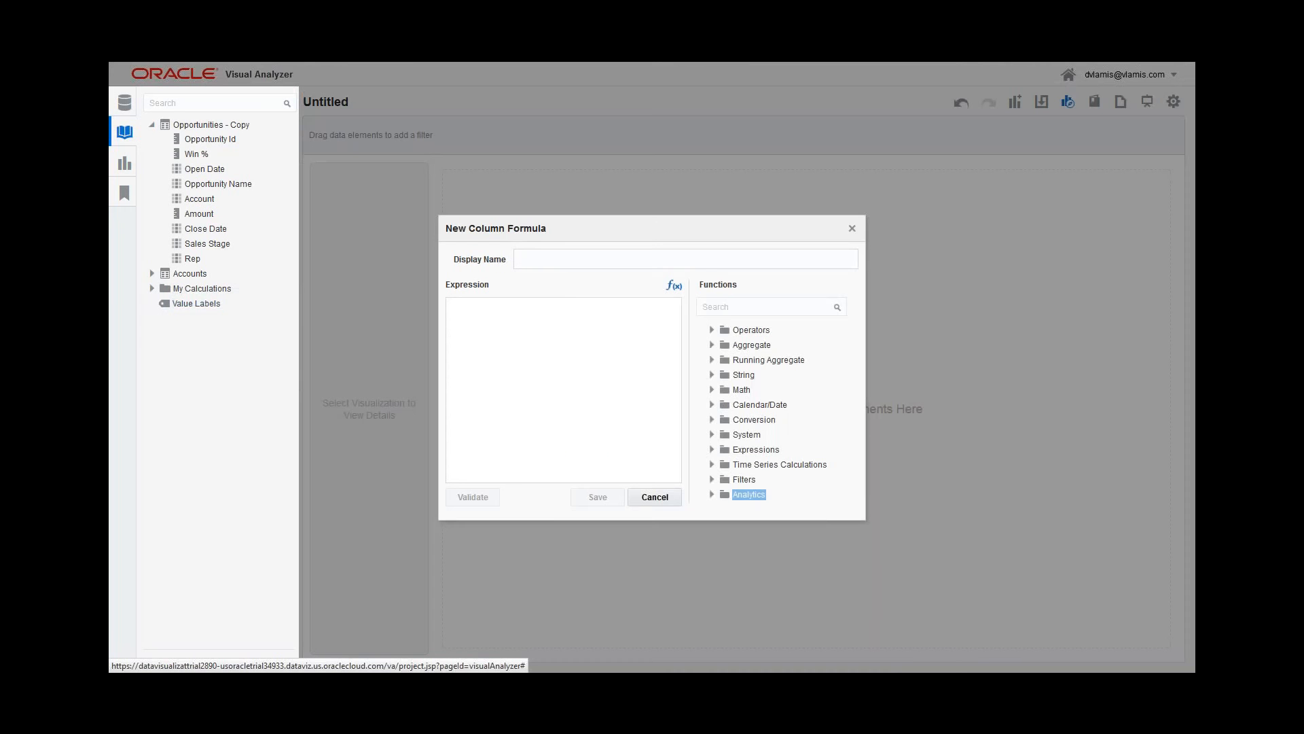
pyautogui.click(712, 406)
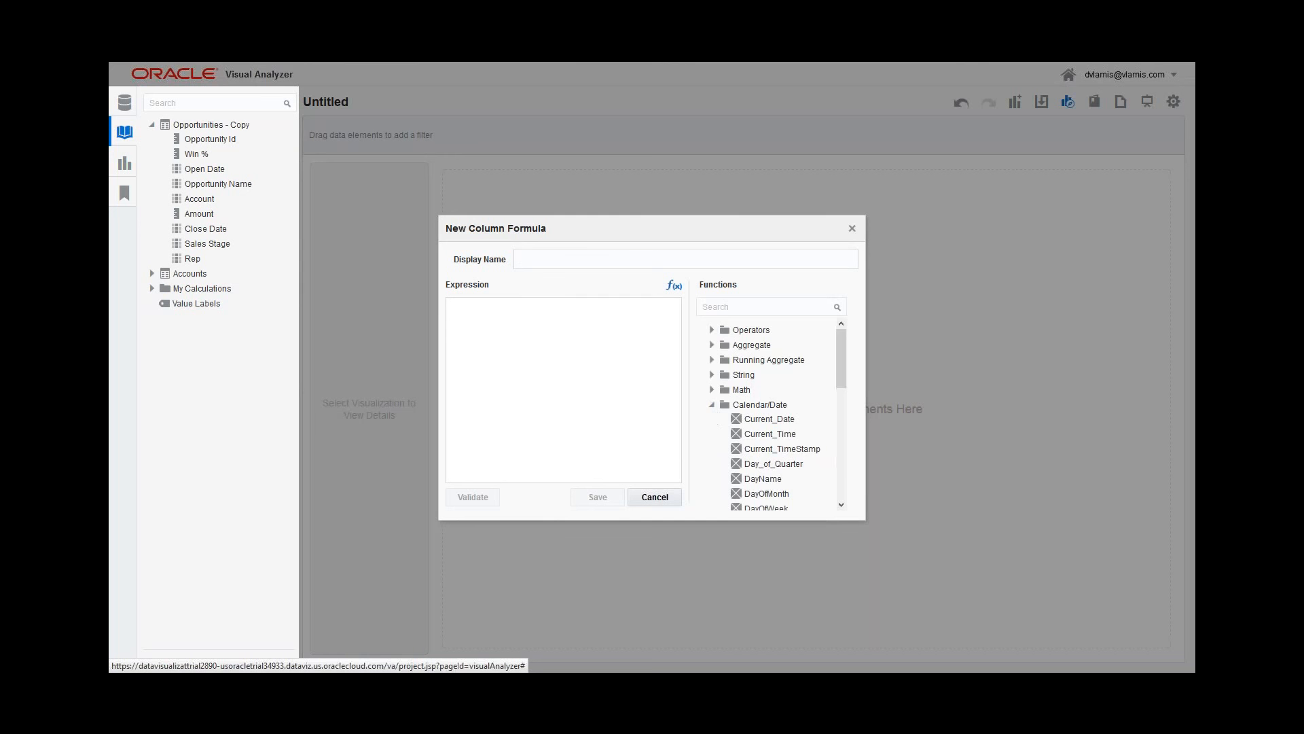
pyautogui.moveTo(840, 360); pyautogui.dragTo(837, 416)
pyautogui.moveTo(755, 417); pyautogui.dragTo(493, 321)
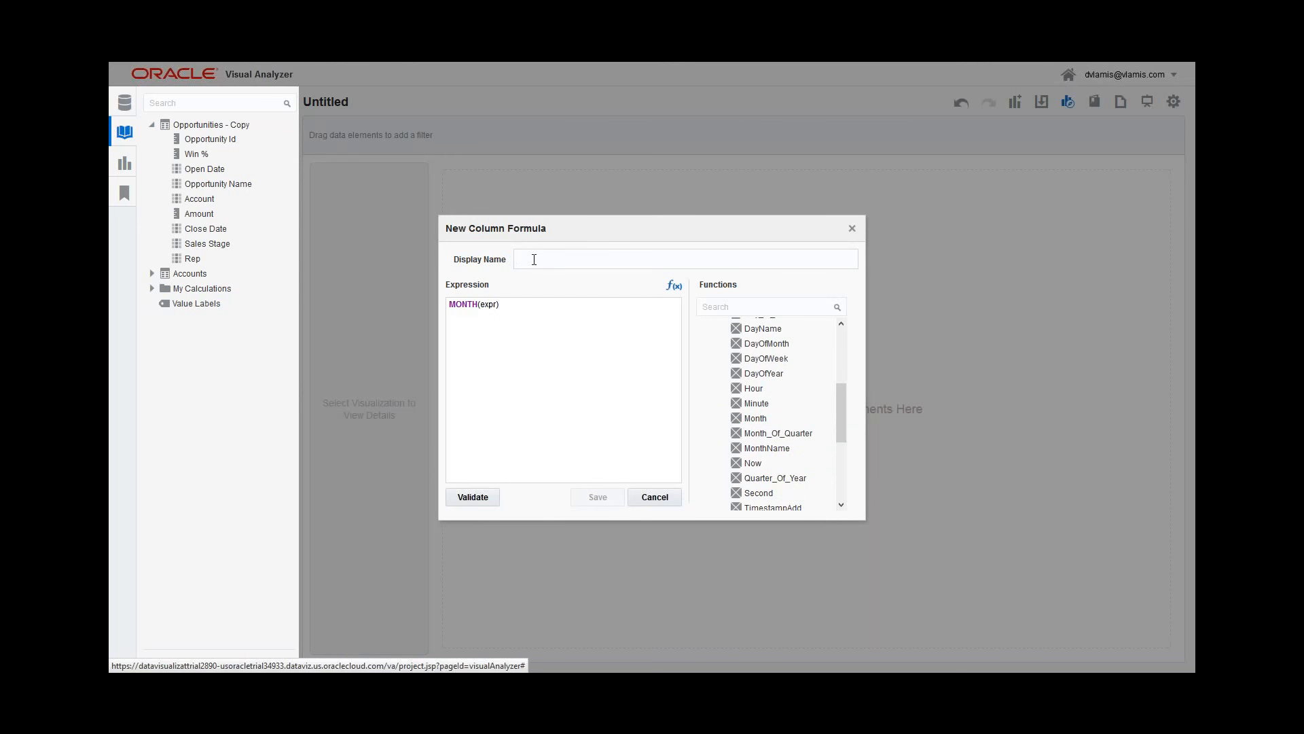
# Step: Name the calculated column Close Month, replace the MONTH function's expr placeholder with Close Date, validate the formula, and save it
pyautogui.write('C')
pyautogui.press('BackSpace')
pyautogui.write('Close Month')
pyautogui.moveTo(494, 305); pyautogui.dragTo(482, 308)
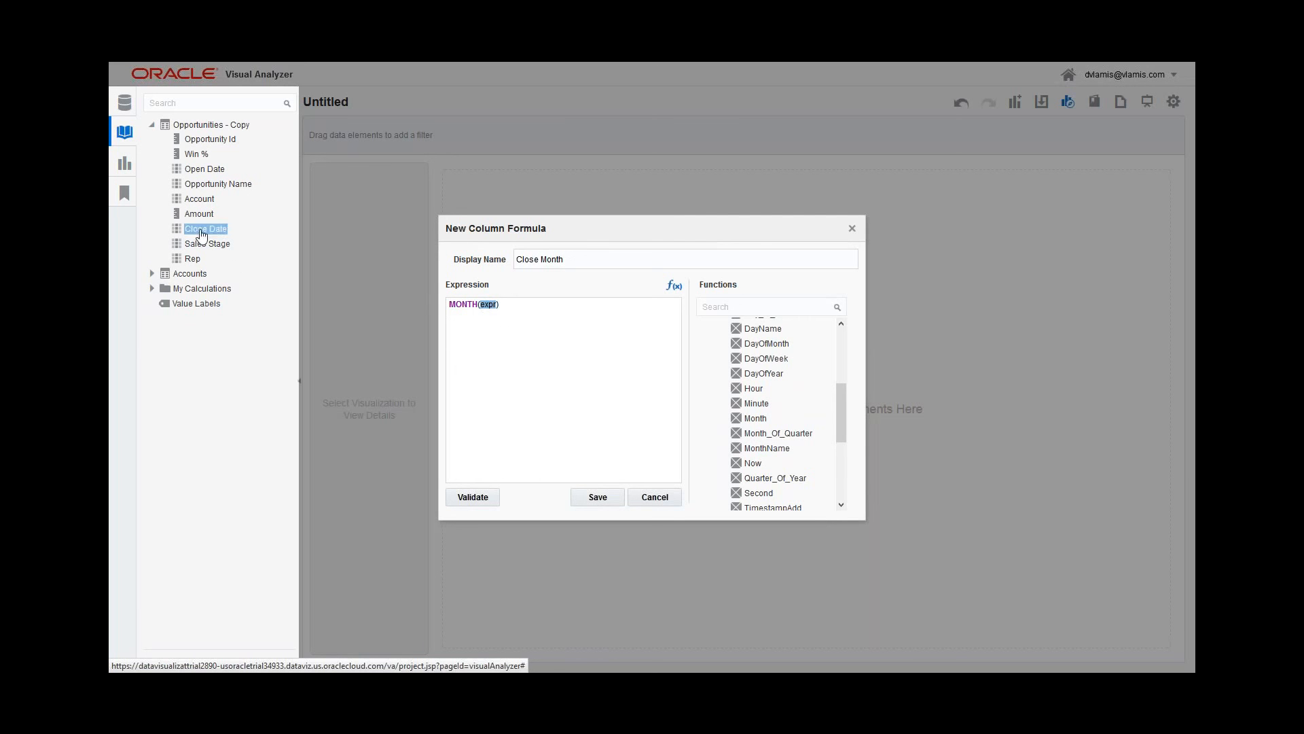
pyautogui.moveTo(206, 228); pyautogui.dragTo(488, 306)
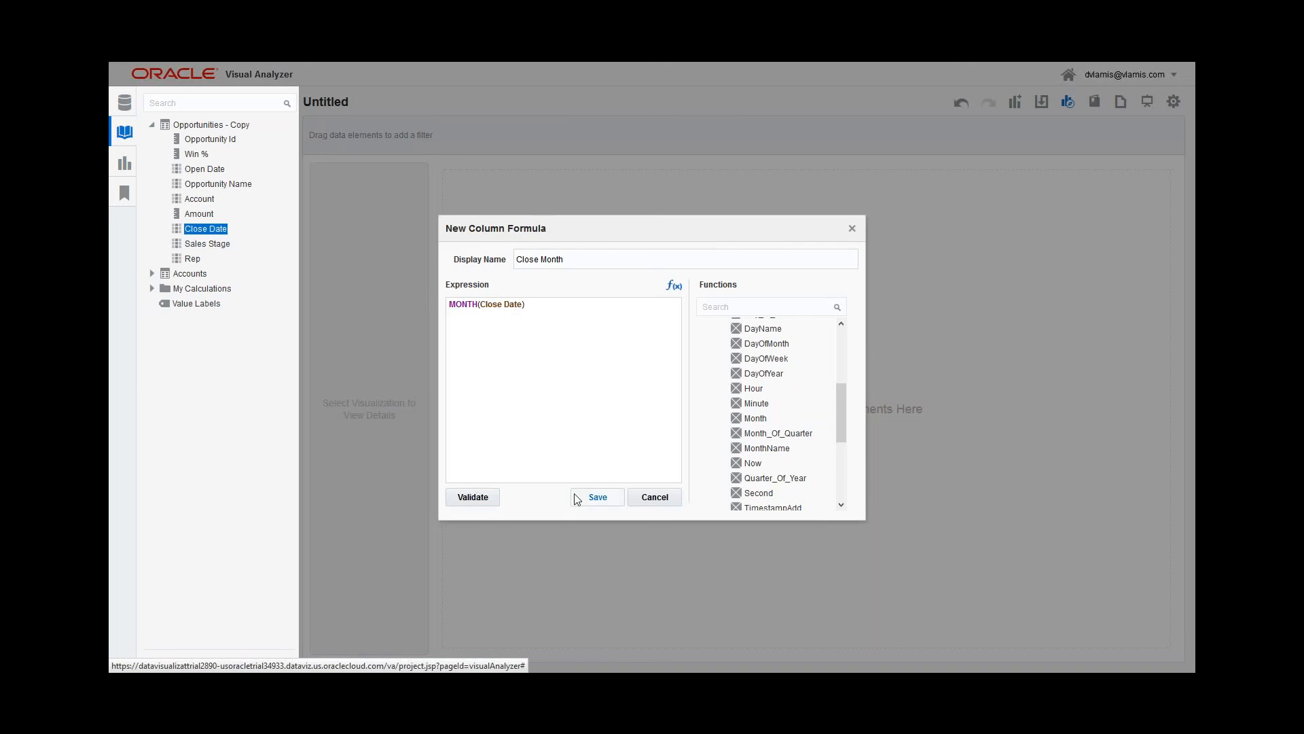
pyautogui.click(494, 496)
pyautogui.click(594, 498)
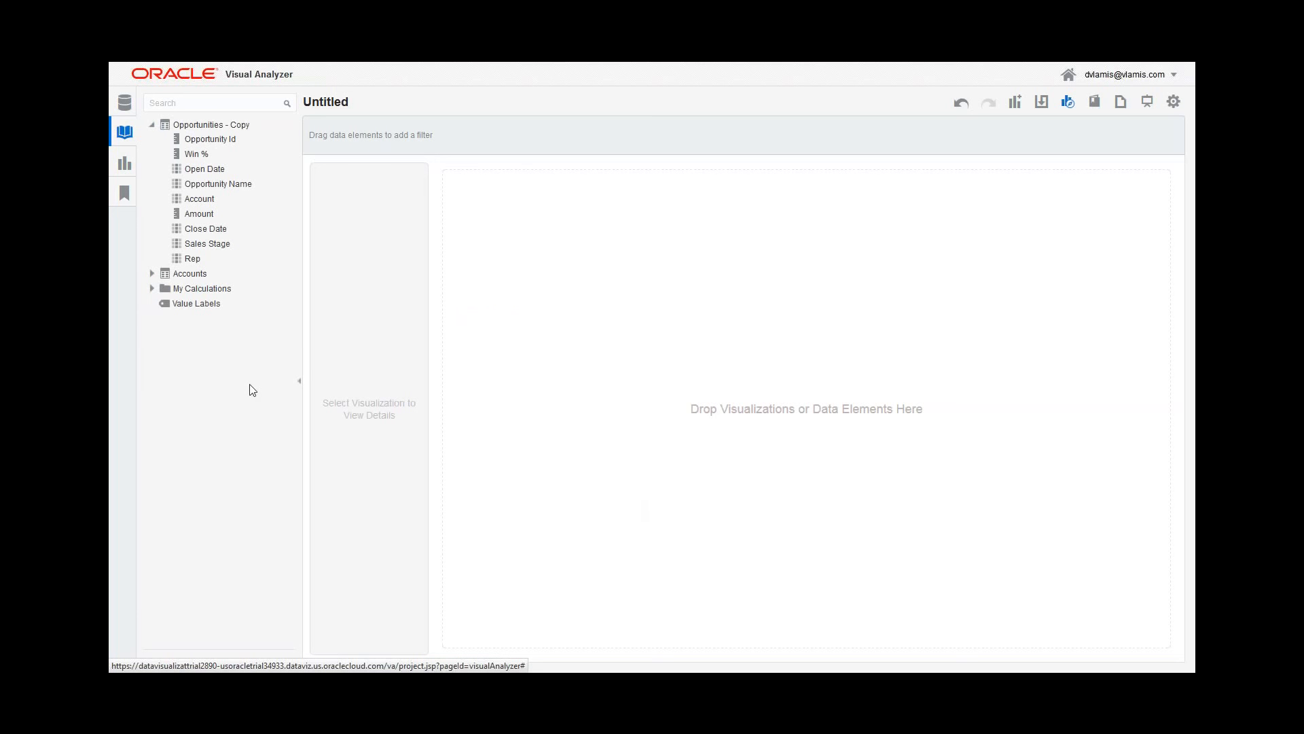
# Step: Create a visualization on the empty canvas from Amount and the Close Month calculation
pyautogui.click(188, 186)
pyautogui.click(200, 216)
pyautogui.click(152, 288)
pyautogui.keyDown('ctrl'); pyautogui.click(199, 303); pyautogui.keyUp('ctrl')
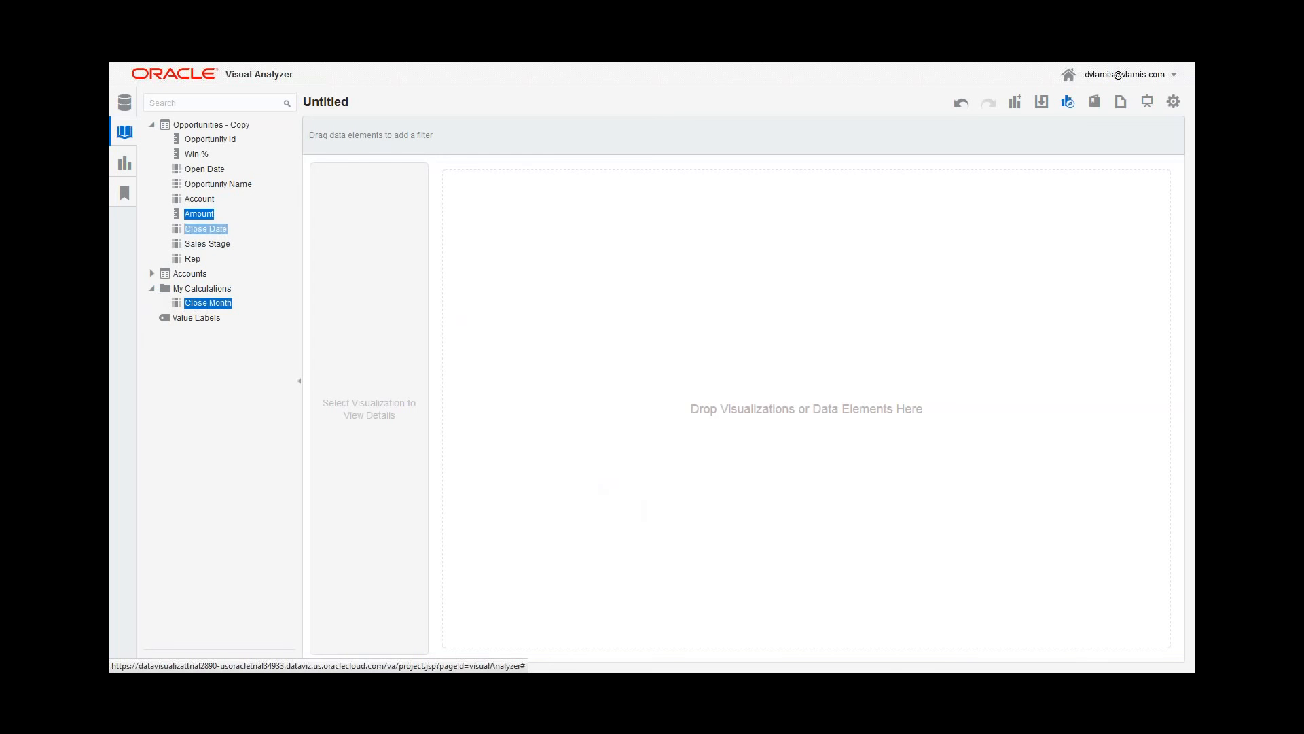
pyautogui.moveTo(199, 215); pyautogui.dragTo(663, 351)
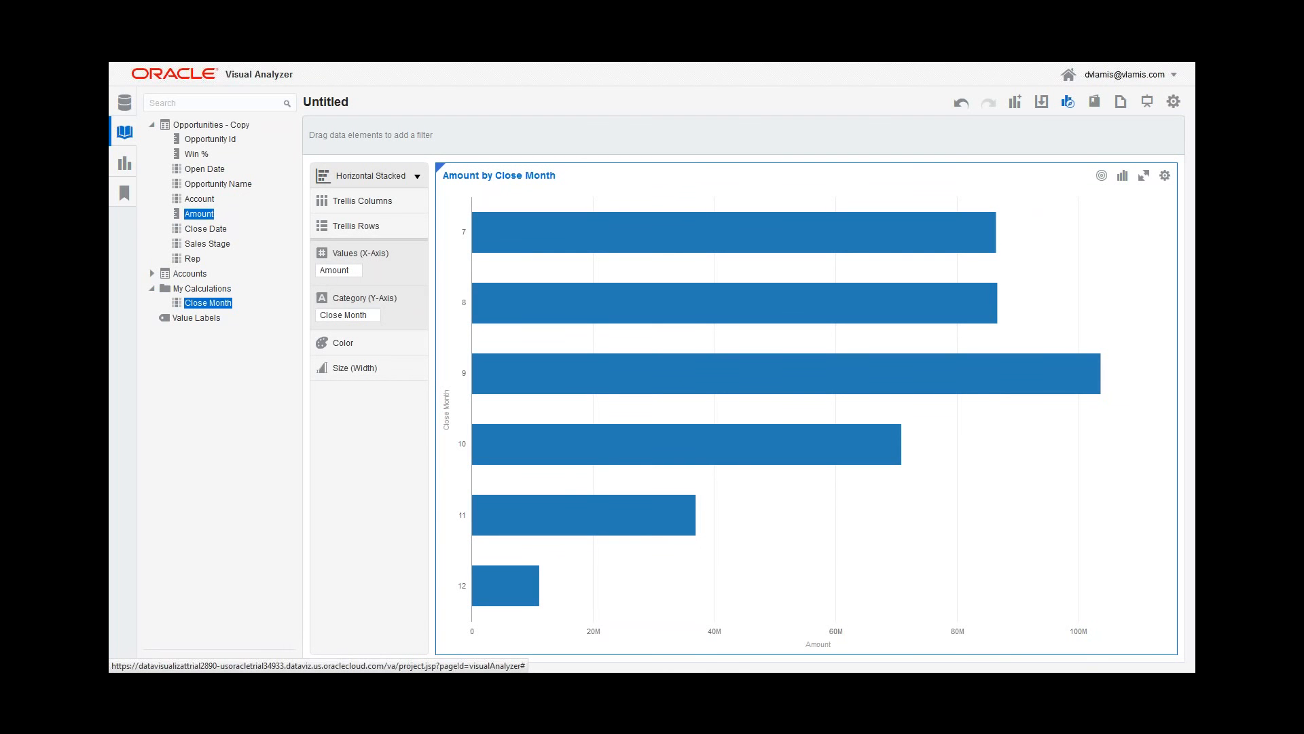
# Step: Change the Amount by Close Month chart to a Stacked Bar and color it by Sales Stage
pyautogui.moveTo(612, 234)
pyautogui.click(1122, 175)
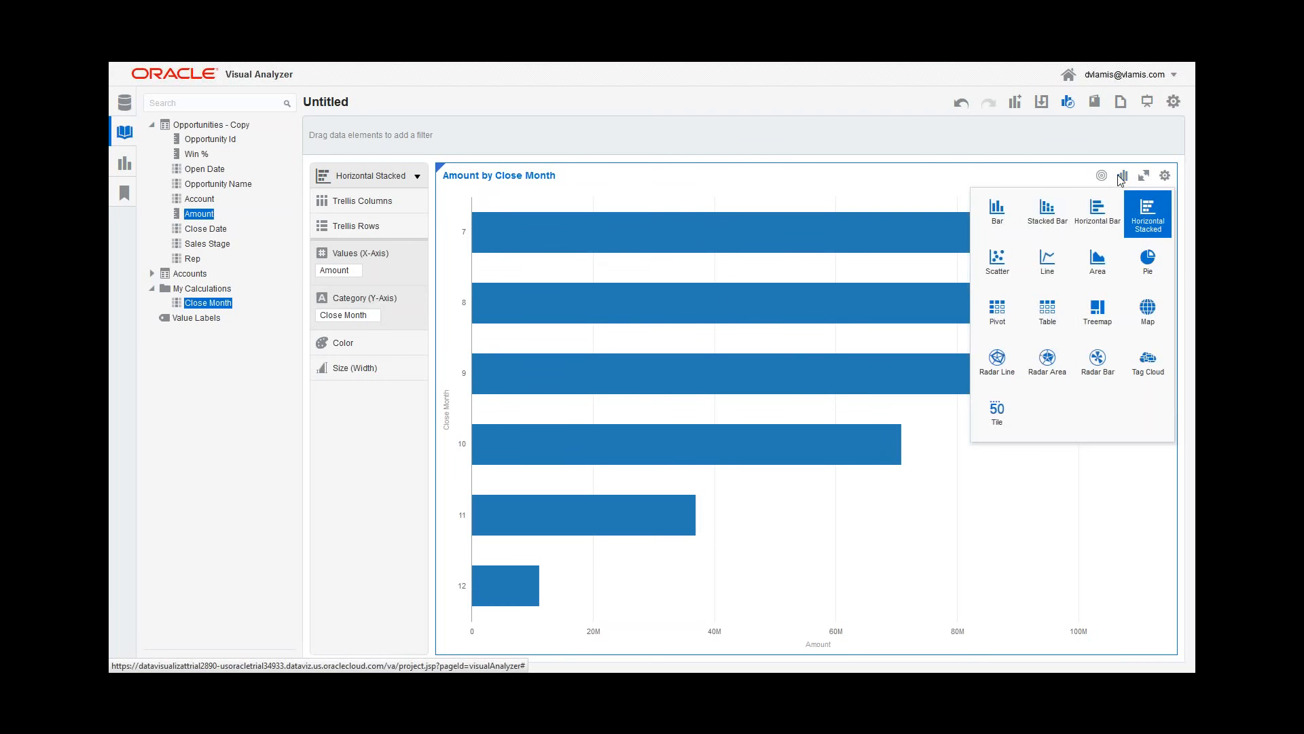
pyautogui.click(1046, 224)
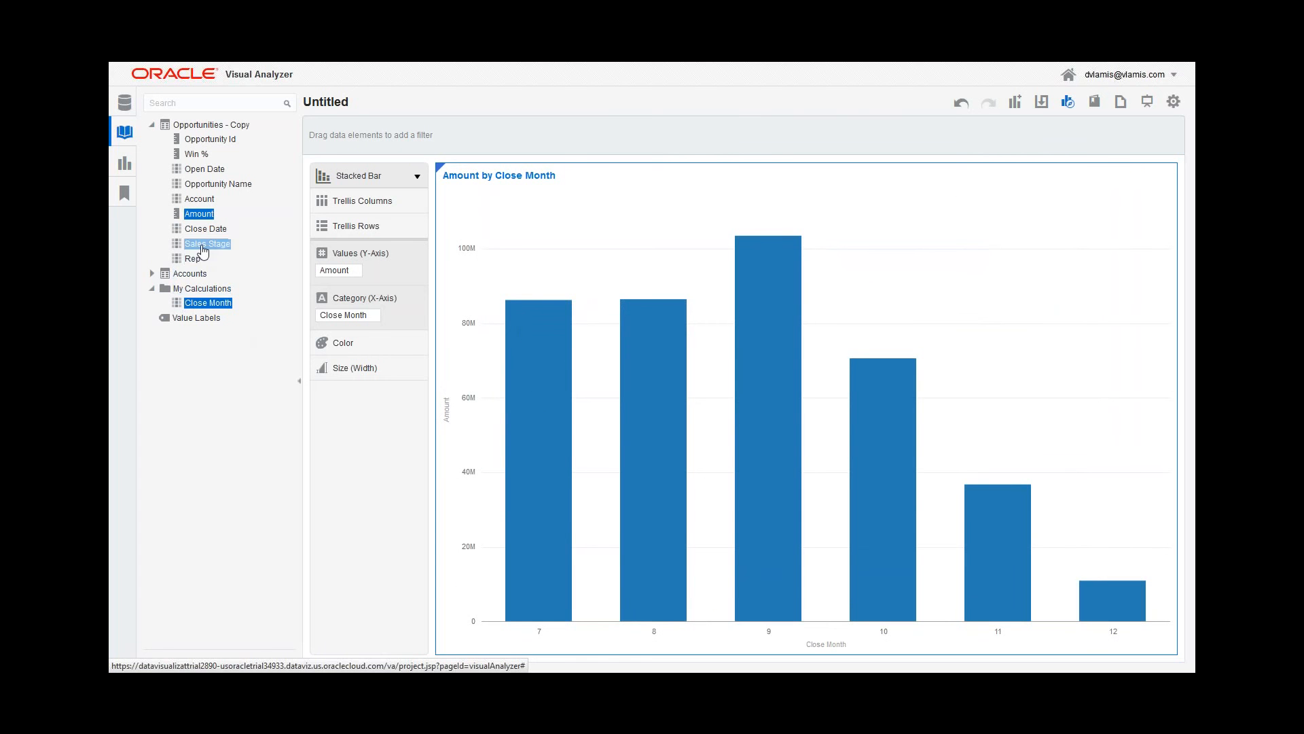
pyautogui.moveTo(202, 250); pyautogui.dragTo(335, 348)
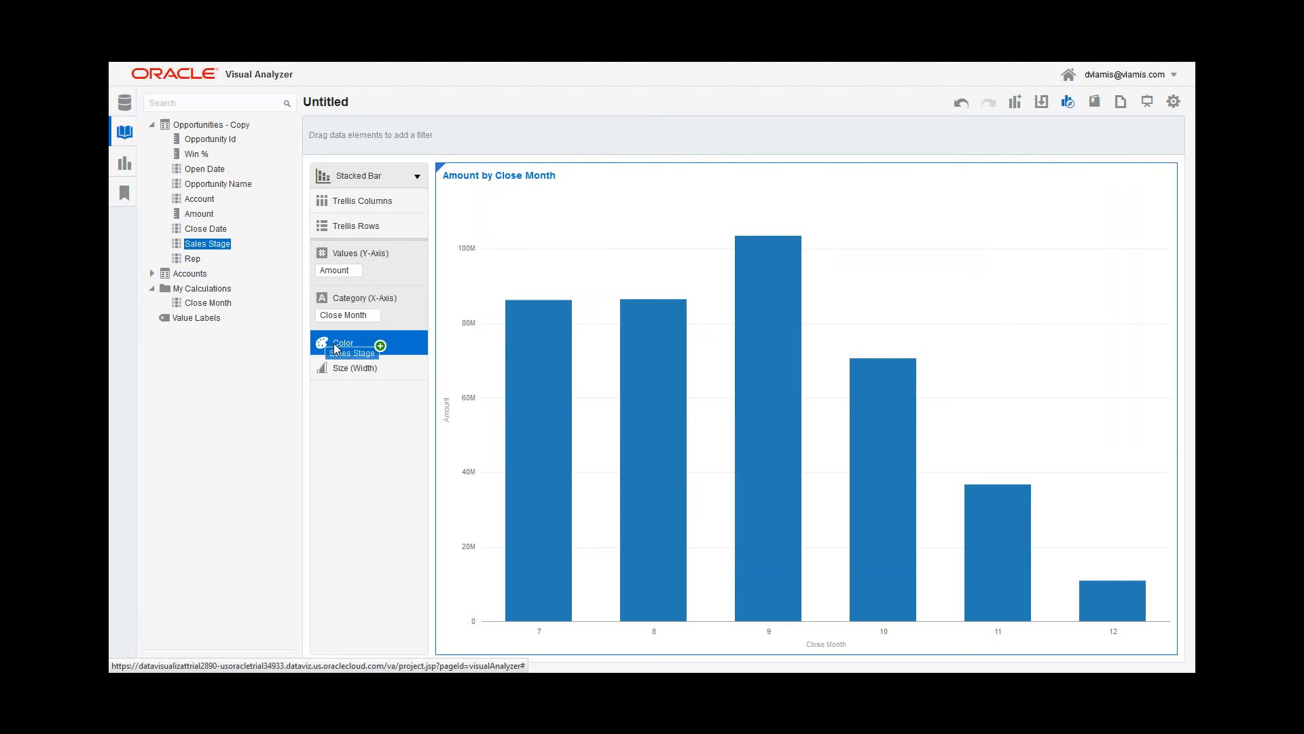
pyautogui.moveTo(335, 349); pyautogui.dragTo(336, 348)
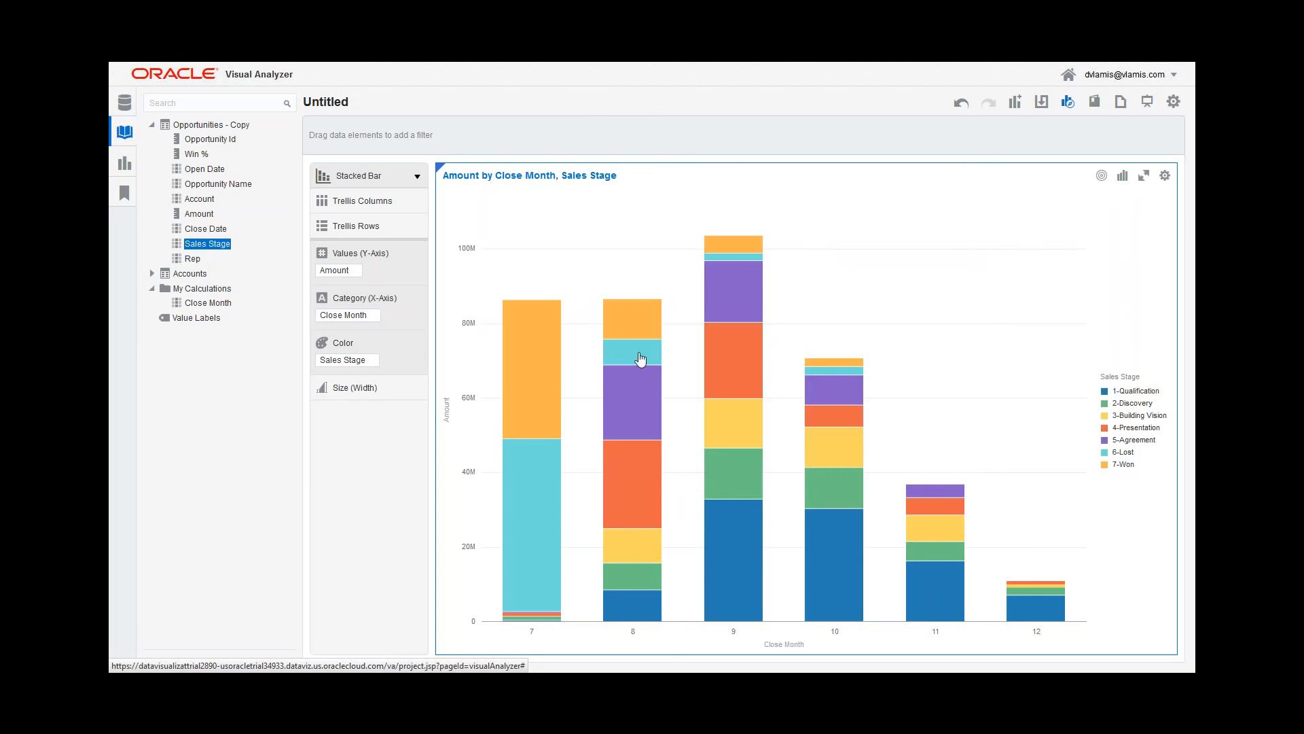
pyautogui.click(734, 559)
pyautogui.click(582, 603)
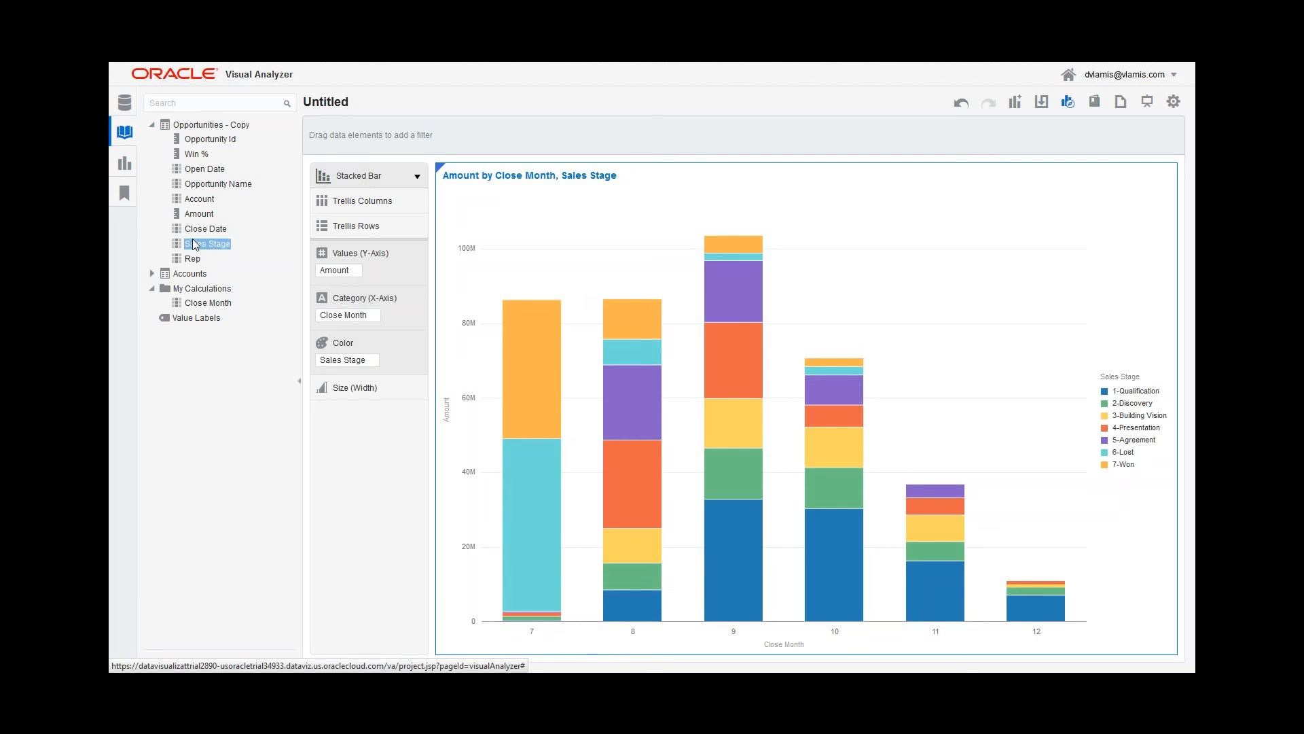
# Step: Add a Close Month filter to the canvas that includes every month except 7
pyautogui.moveTo(204, 303); pyautogui.dragTo(354, 131)
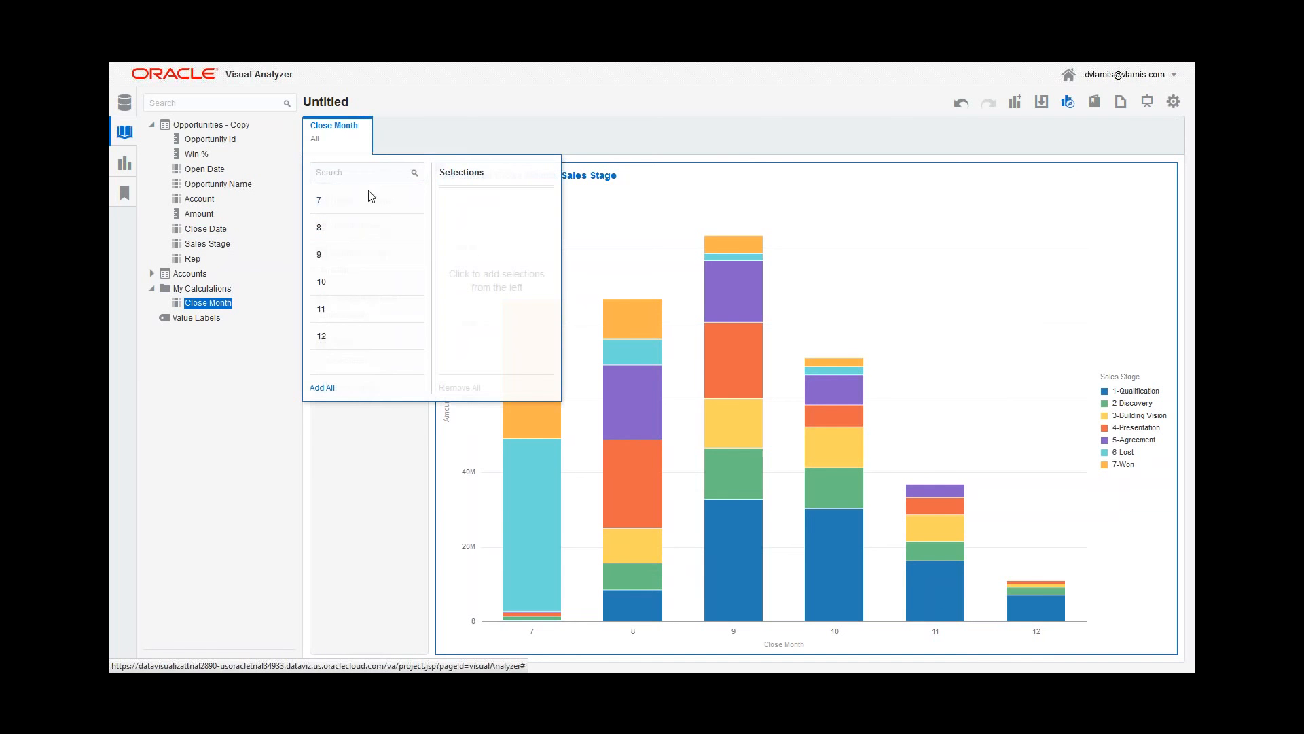
pyautogui.click(472, 99)
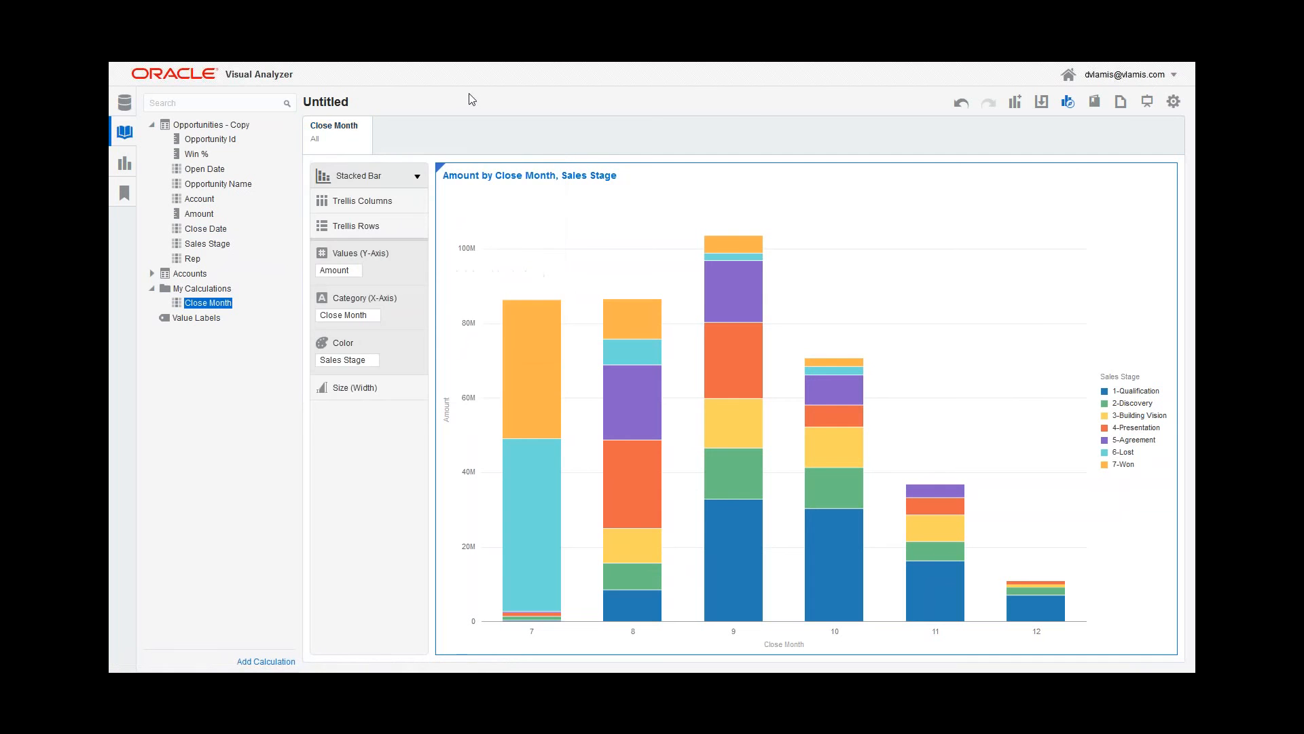
pyautogui.click(323, 143)
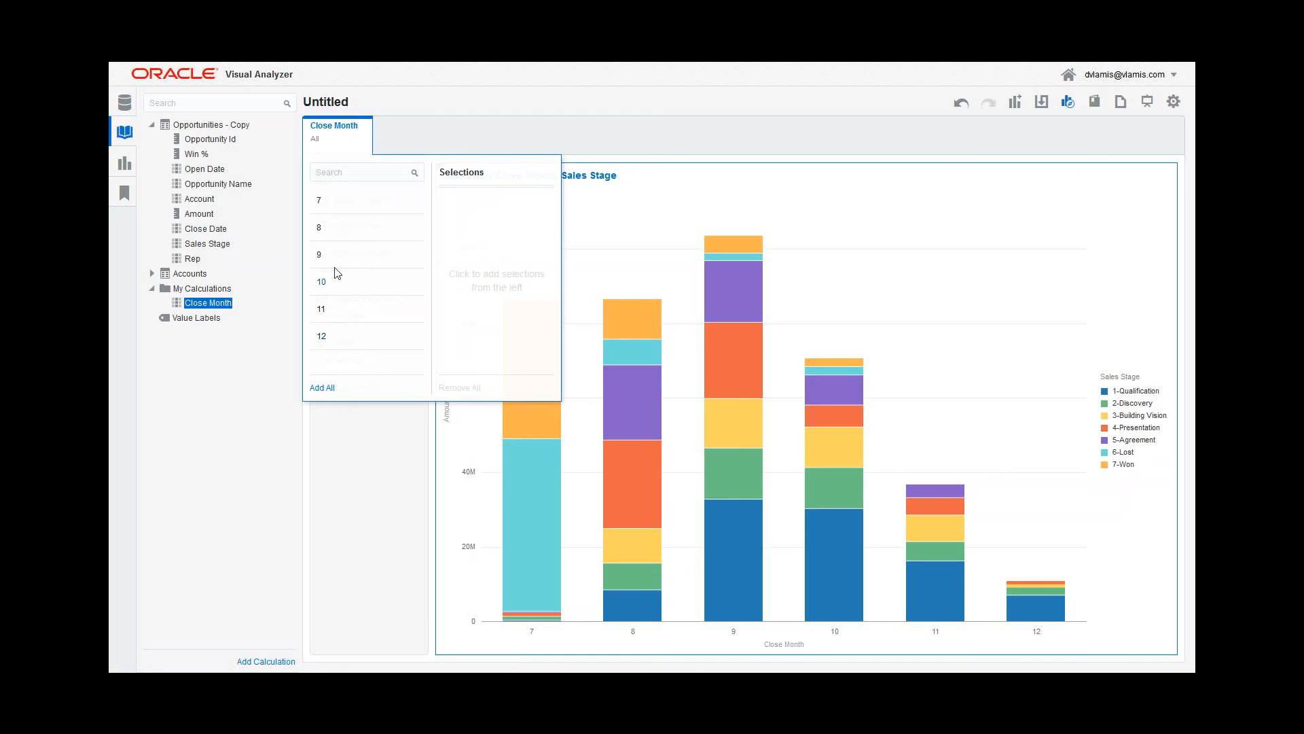
pyautogui.click(322, 388)
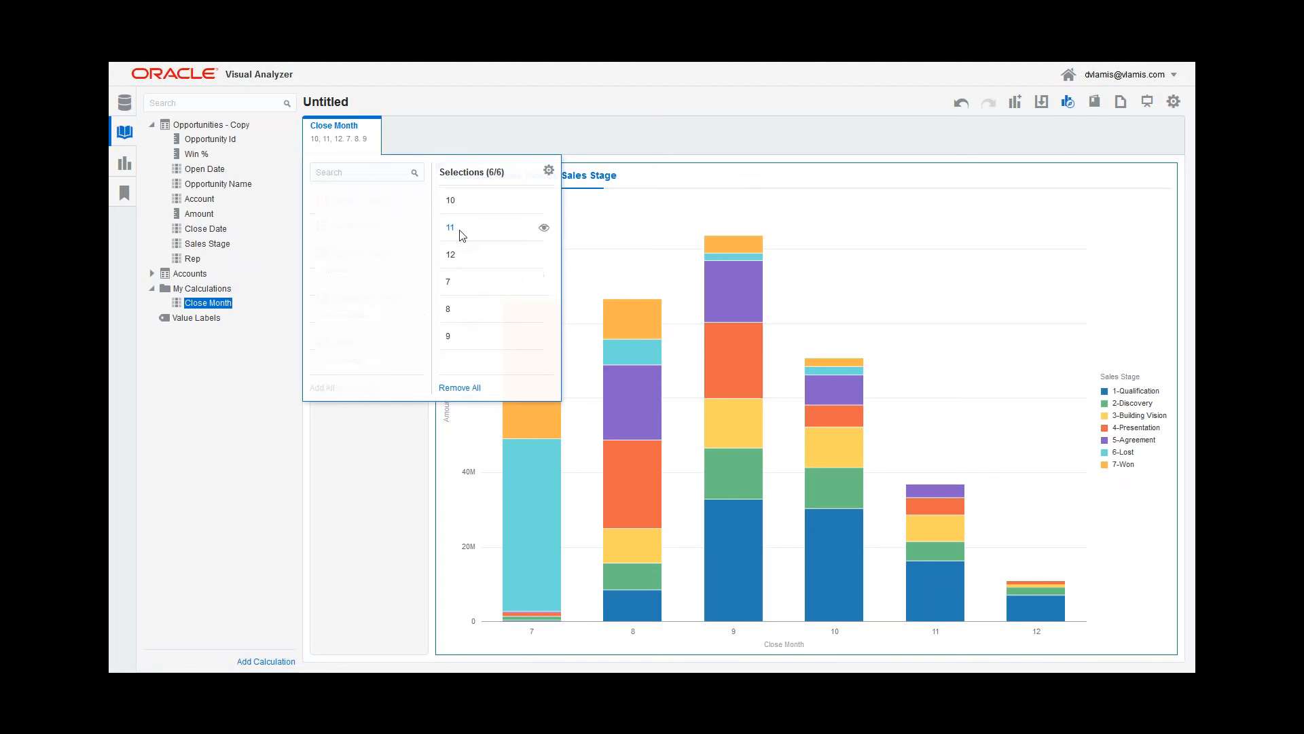
pyautogui.click(449, 282)
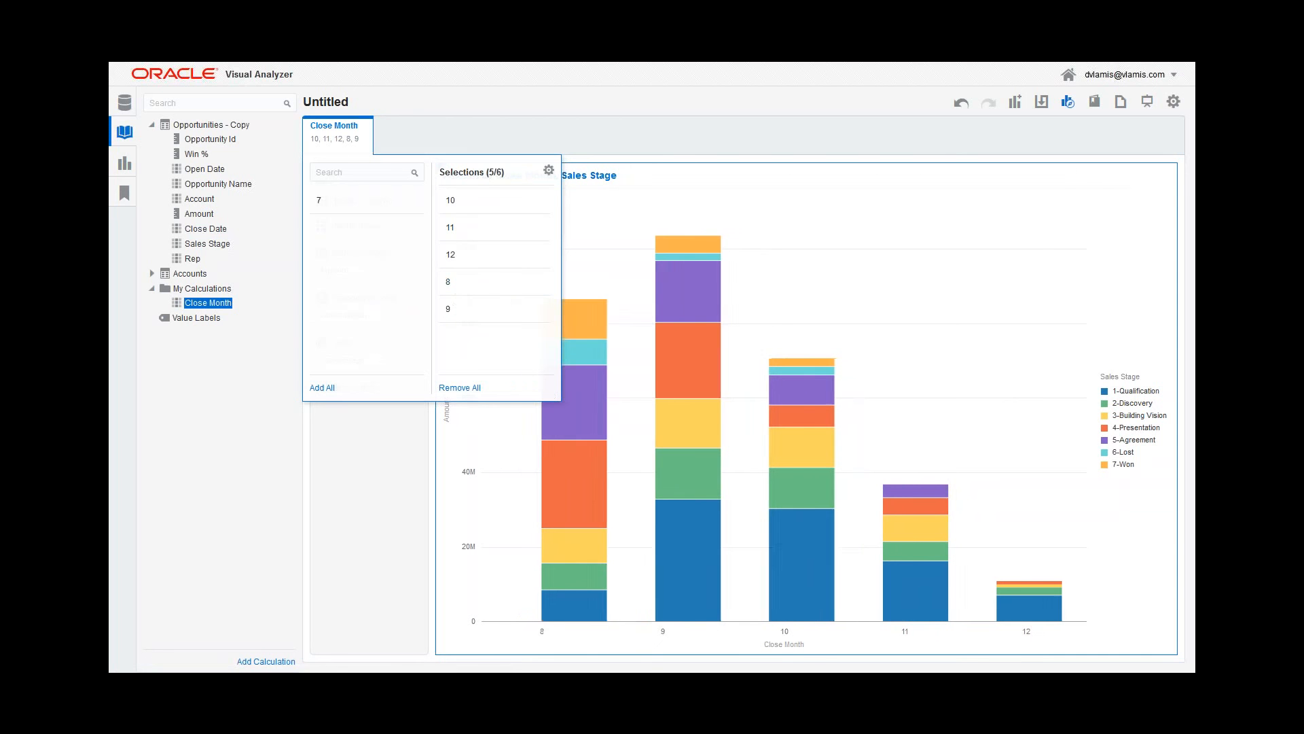
pyautogui.click(453, 153)
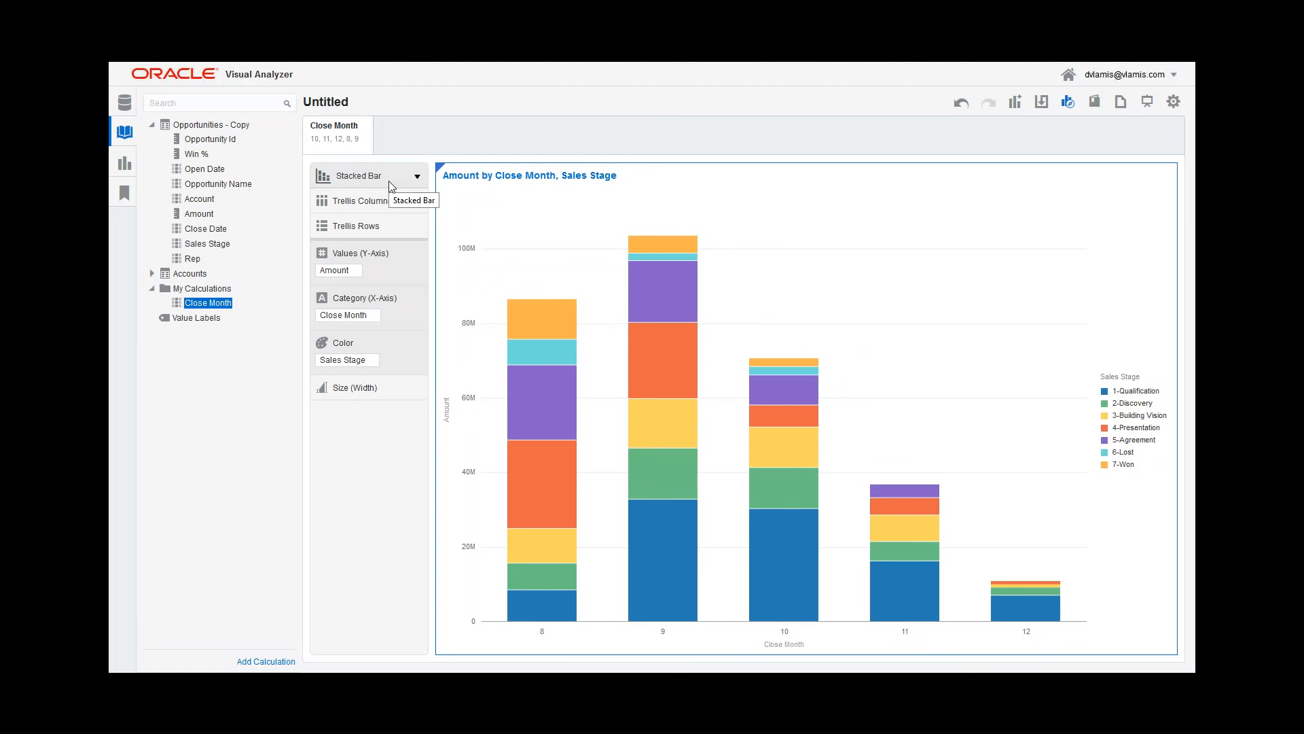
# Step: Inspect the stacked bar chart's stage amounts for months 8 and 9, and add an insight to the project
pyautogui.moveTo(661, 301)
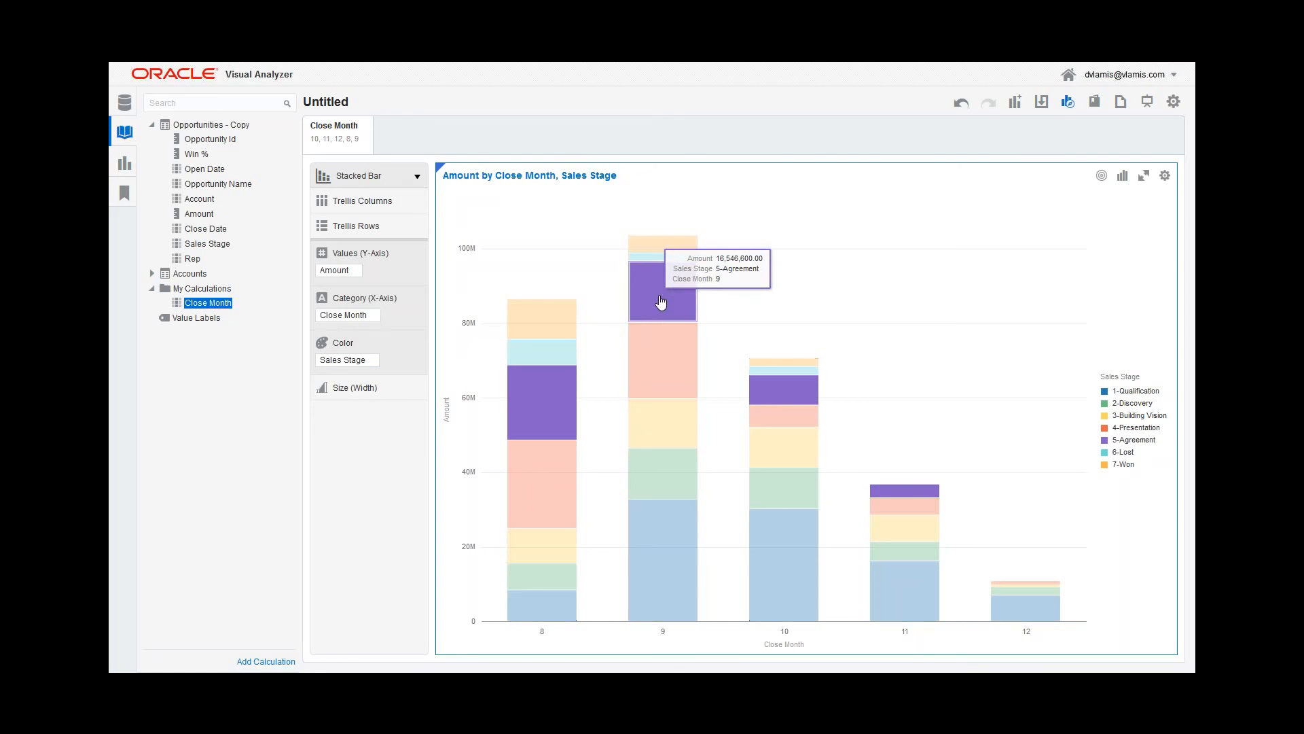
pyautogui.moveTo(662, 350)
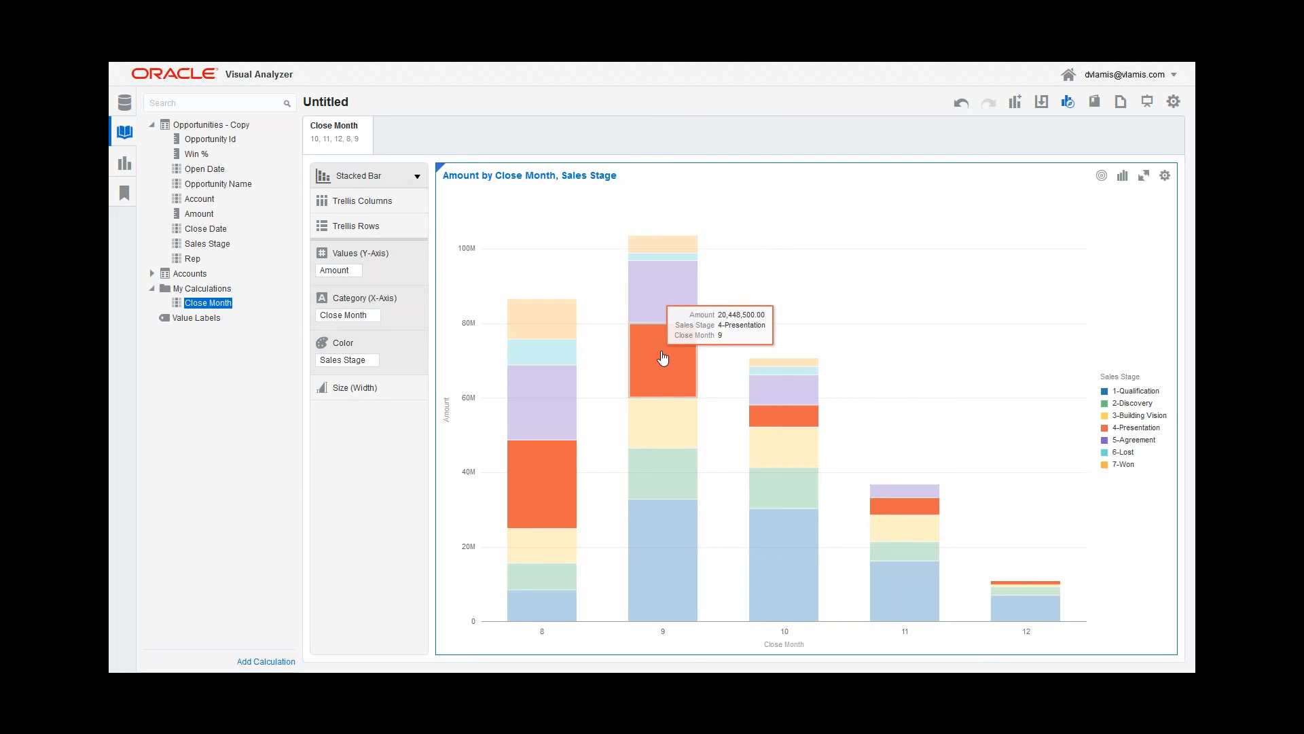
pyautogui.moveTo(551, 406)
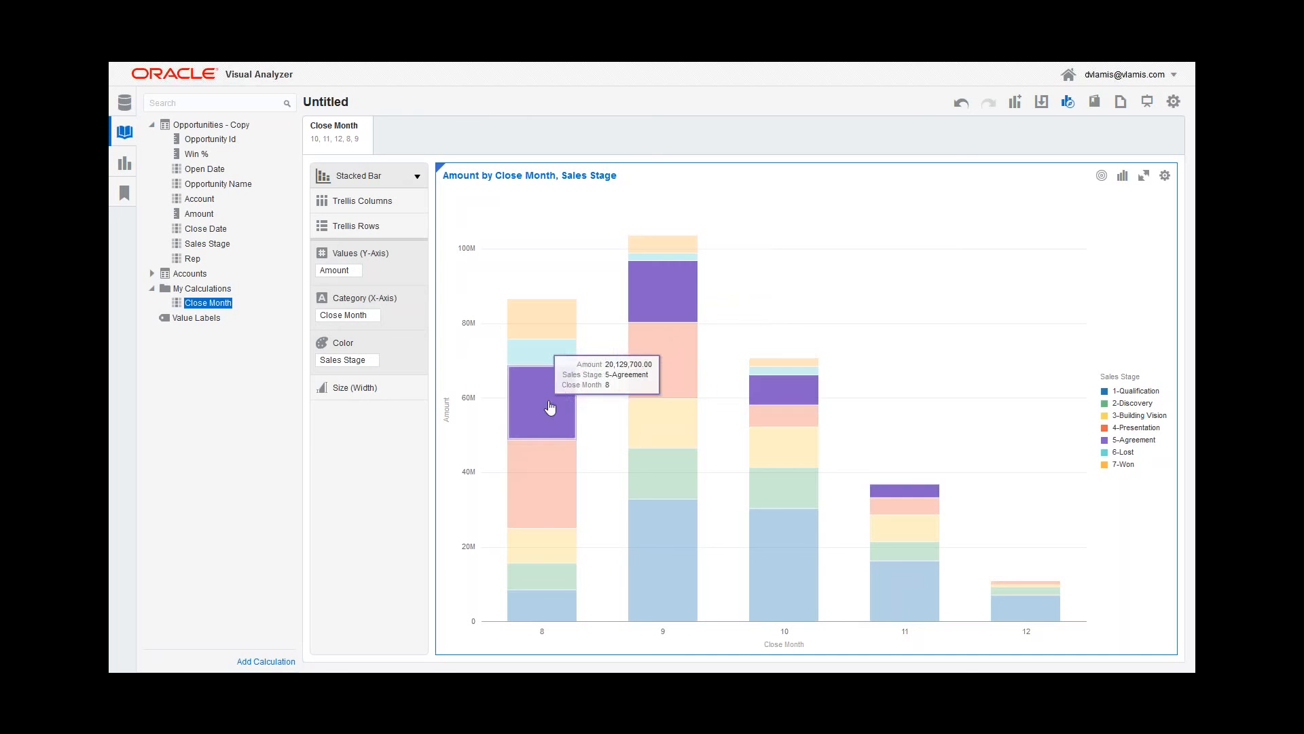
pyautogui.moveTo(685, 491)
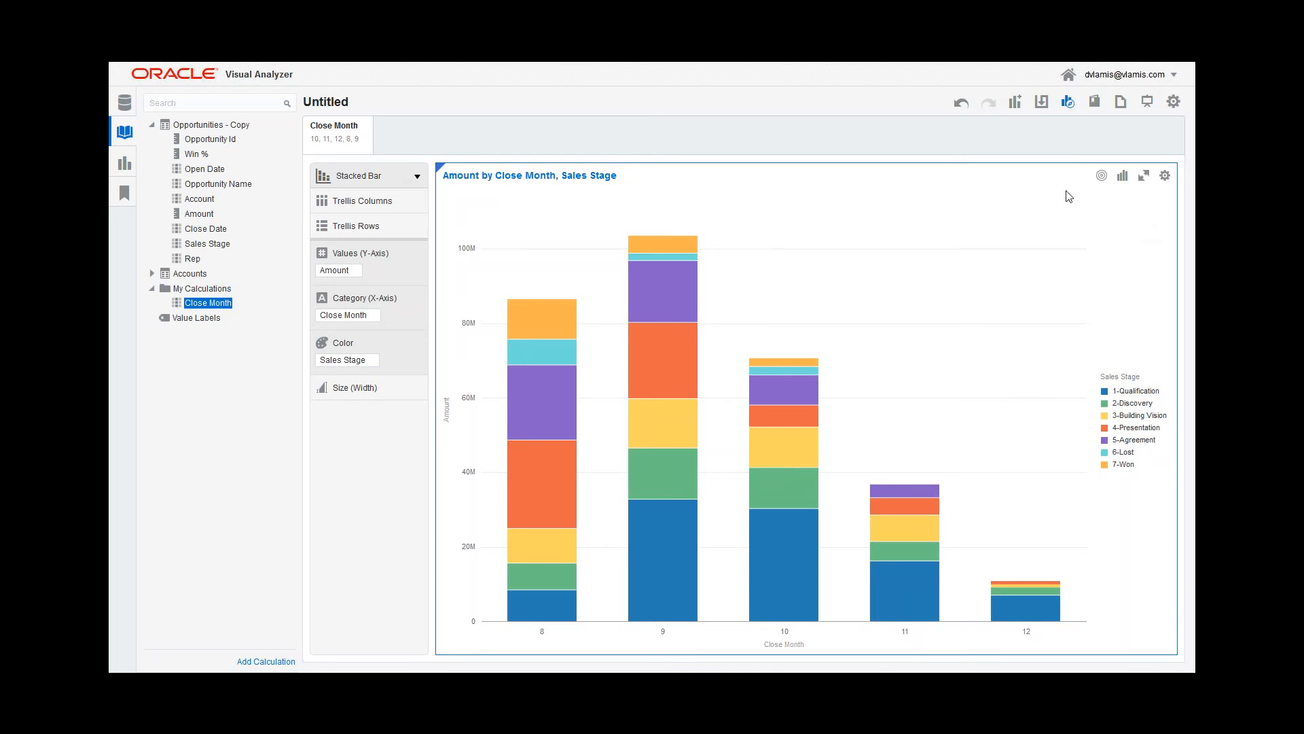
pyautogui.click(1094, 104)
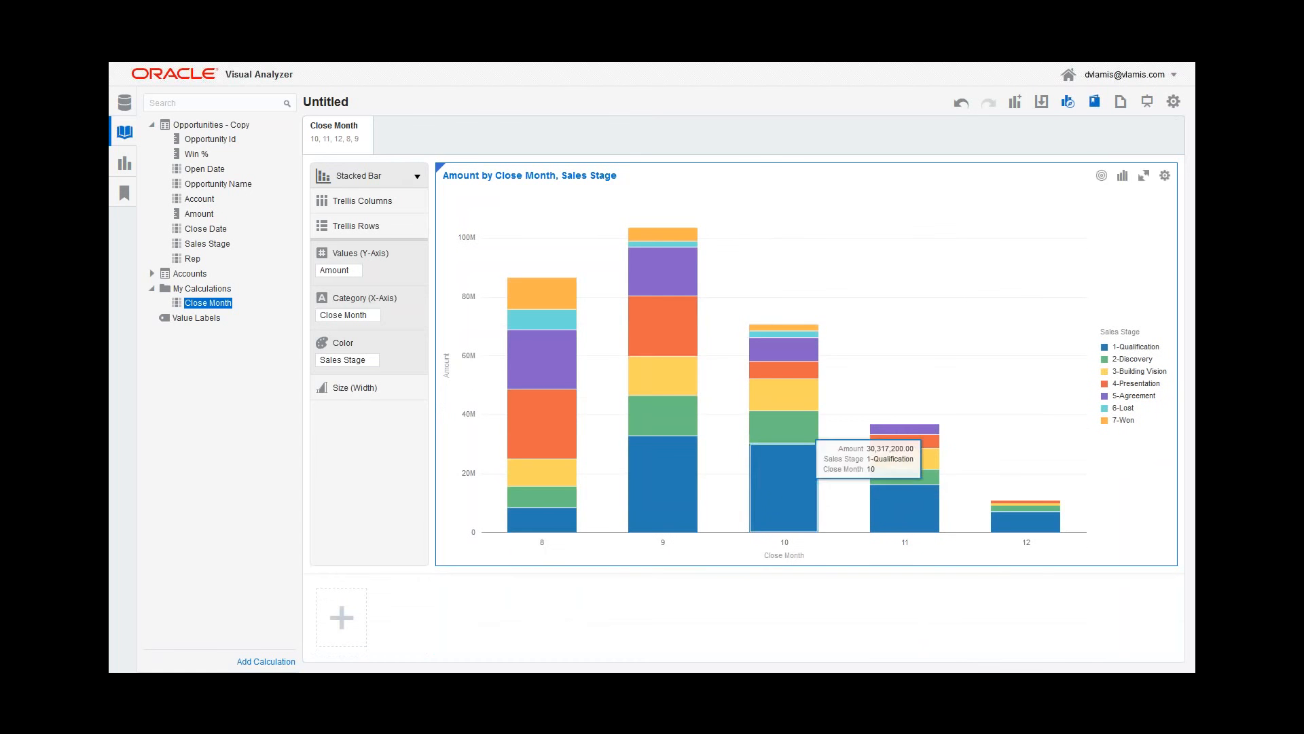
pyautogui.click(342, 617)
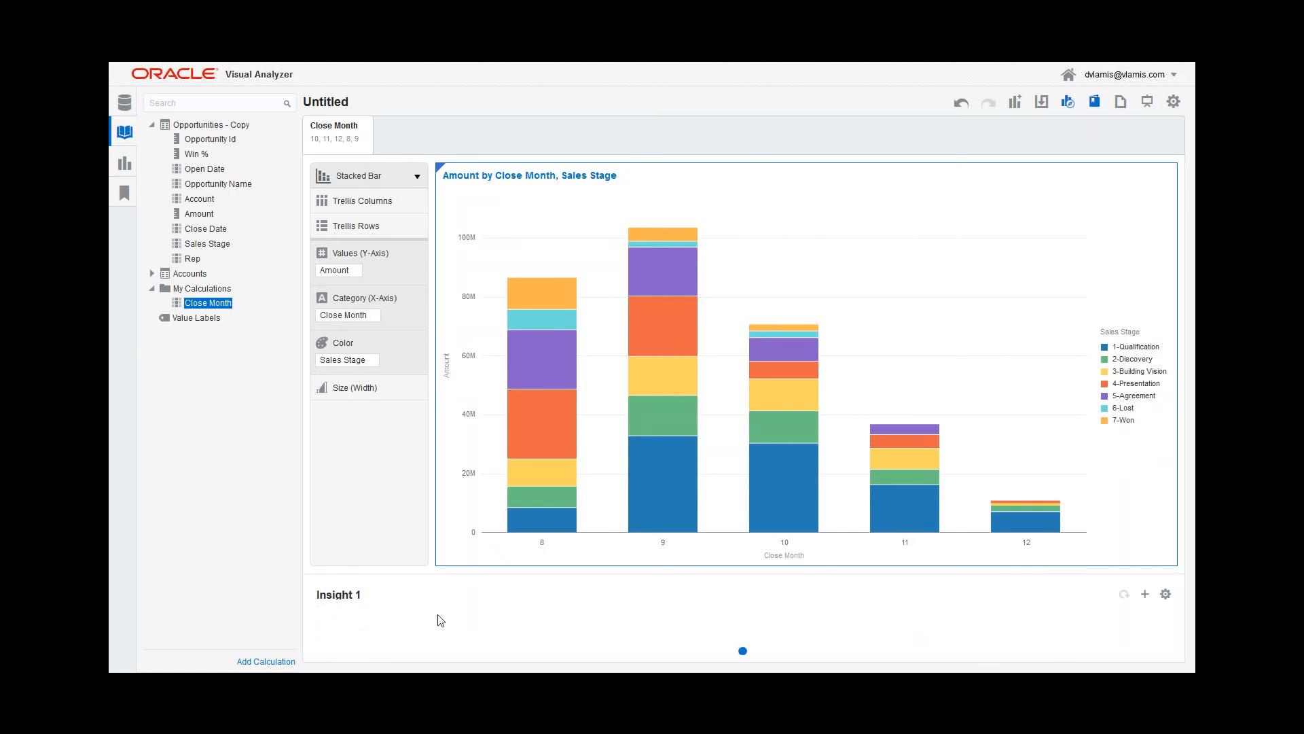
# Step: Title the insight "Amounts for last 5 months by Sales Stage" and describe it as "Notice that September is especially high"
pyautogui.click(1166, 595)
pyautogui.click(1111, 576)
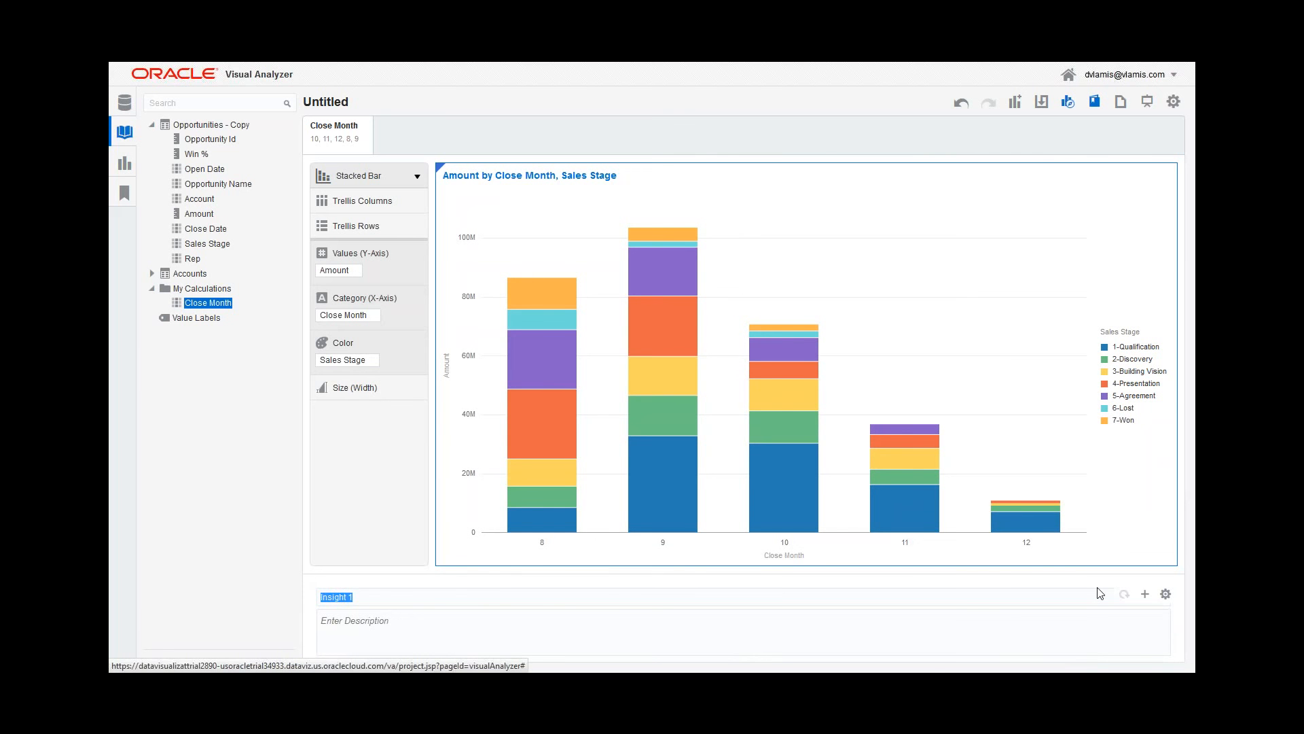
pyautogui.write('A')
pyautogui.write('mounts for ')
pyautogui.write('last')
pyautogui.write(' 5 months by')
pyautogui.write(' Sales Sate')
pyautogui.press('BackSpace')
pyautogui.press('BackSpace')
pyautogui.press('BackSpace')
pyautogui.write('tage')
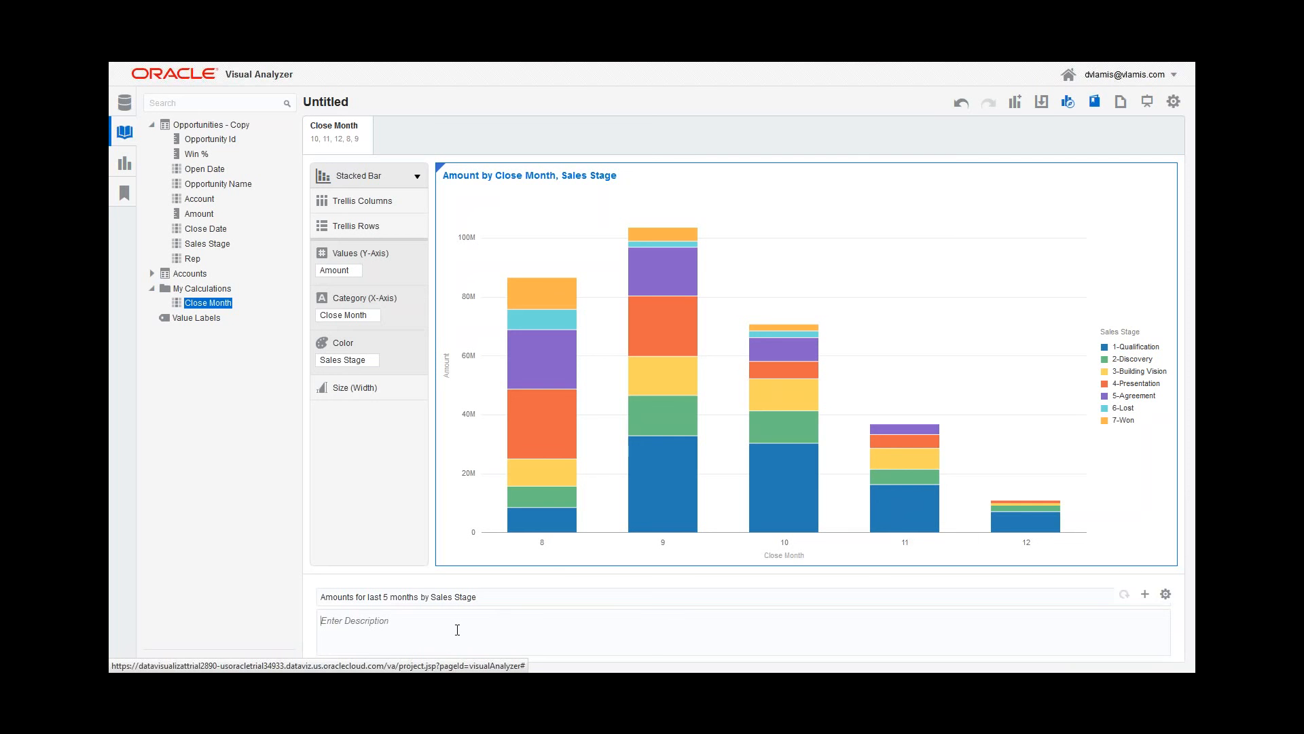
pyautogui.write('Notice that September is epspecially high')
pyautogui.click(978, 292)
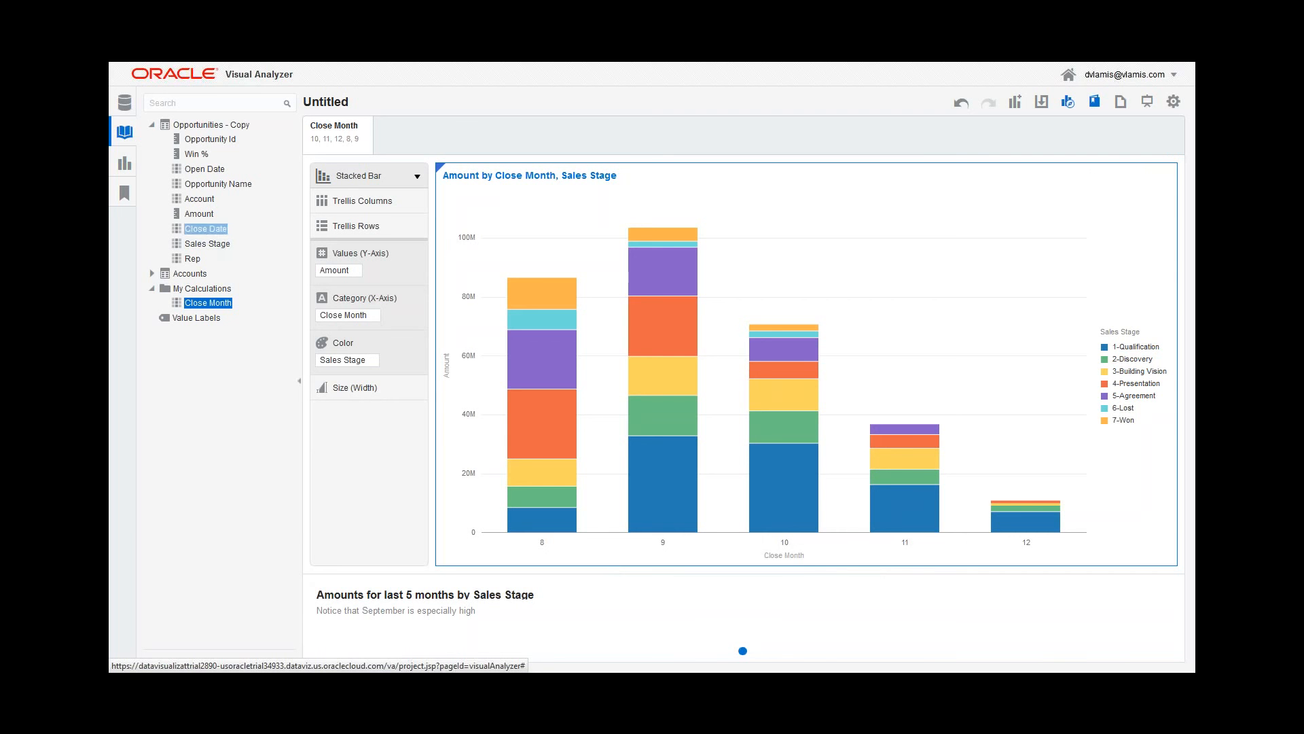
# Step: Create the best visualization for Win %, Account and Amount together
pyautogui.click(195, 156)
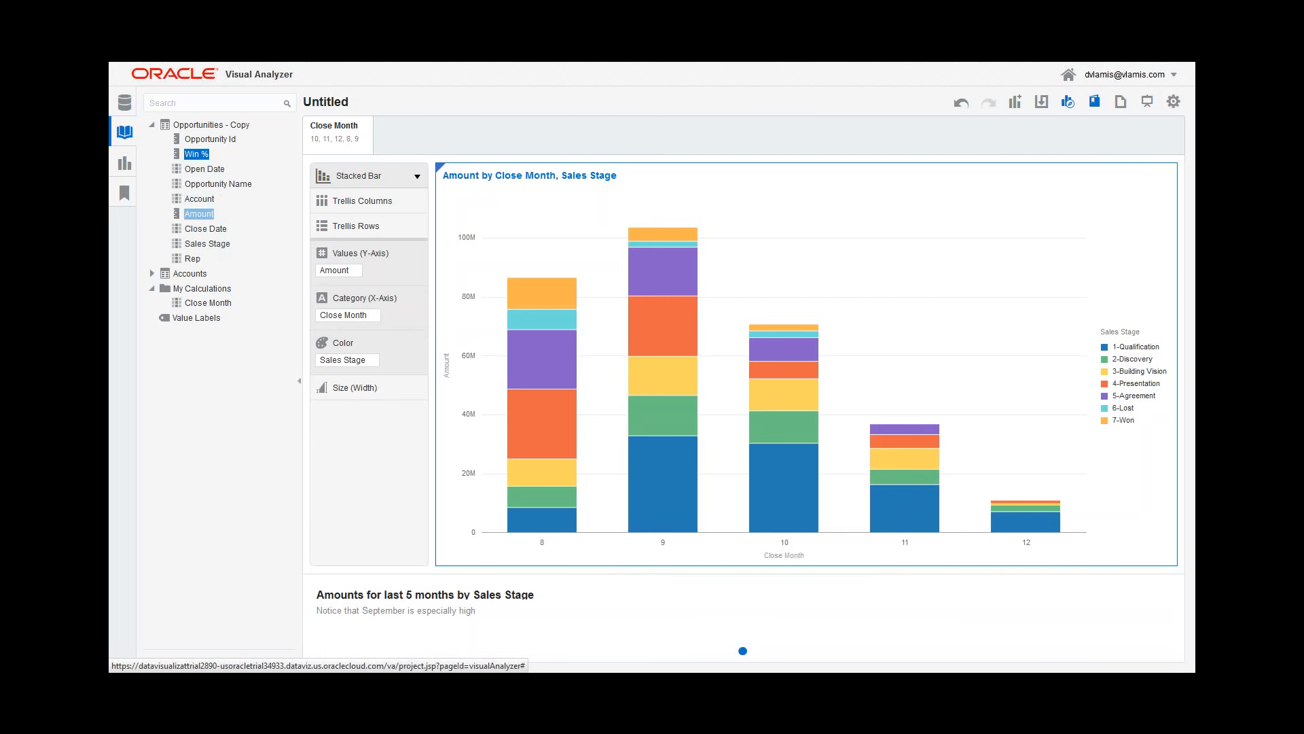
pyautogui.keyDown('ctrl'); pyautogui.click(202, 205); pyautogui.keyUp('ctrl')
pyautogui.keyDown('ctrl'); pyautogui.click(199, 214); pyautogui.keyUp('ctrl')
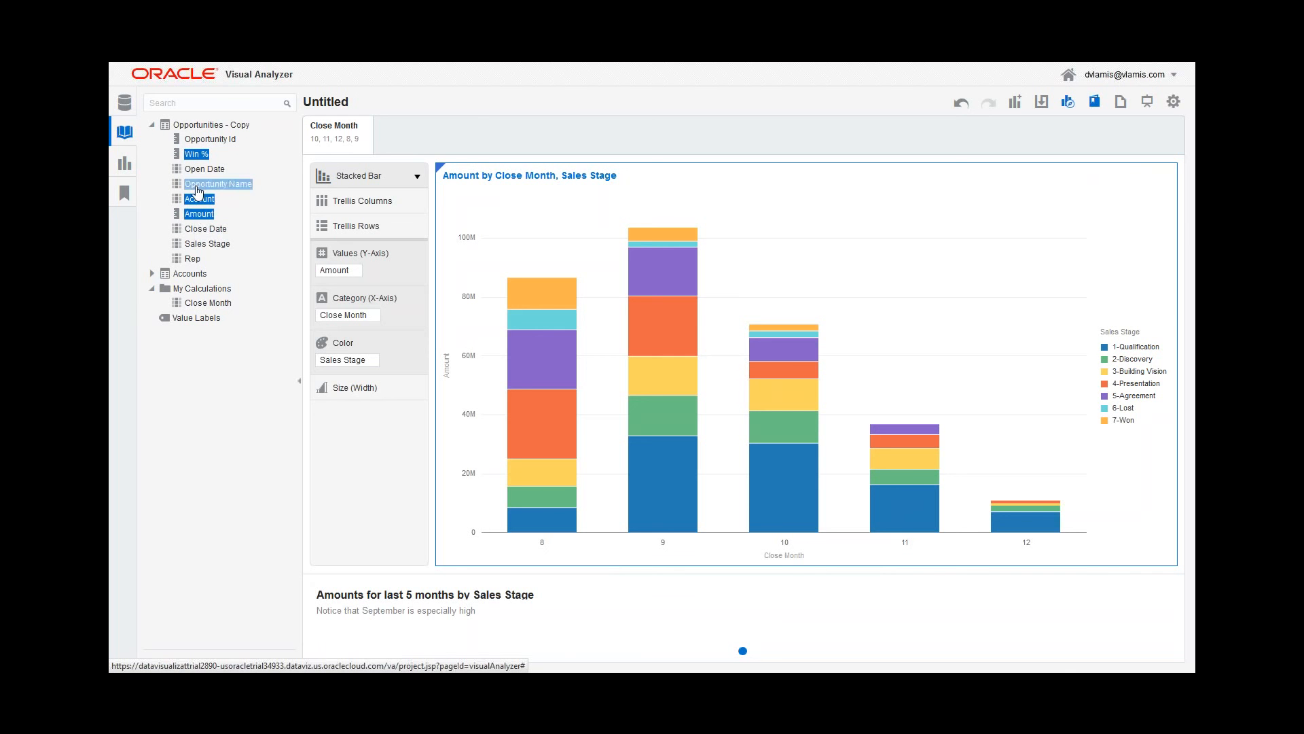
pyautogui.rightClick(195, 157)
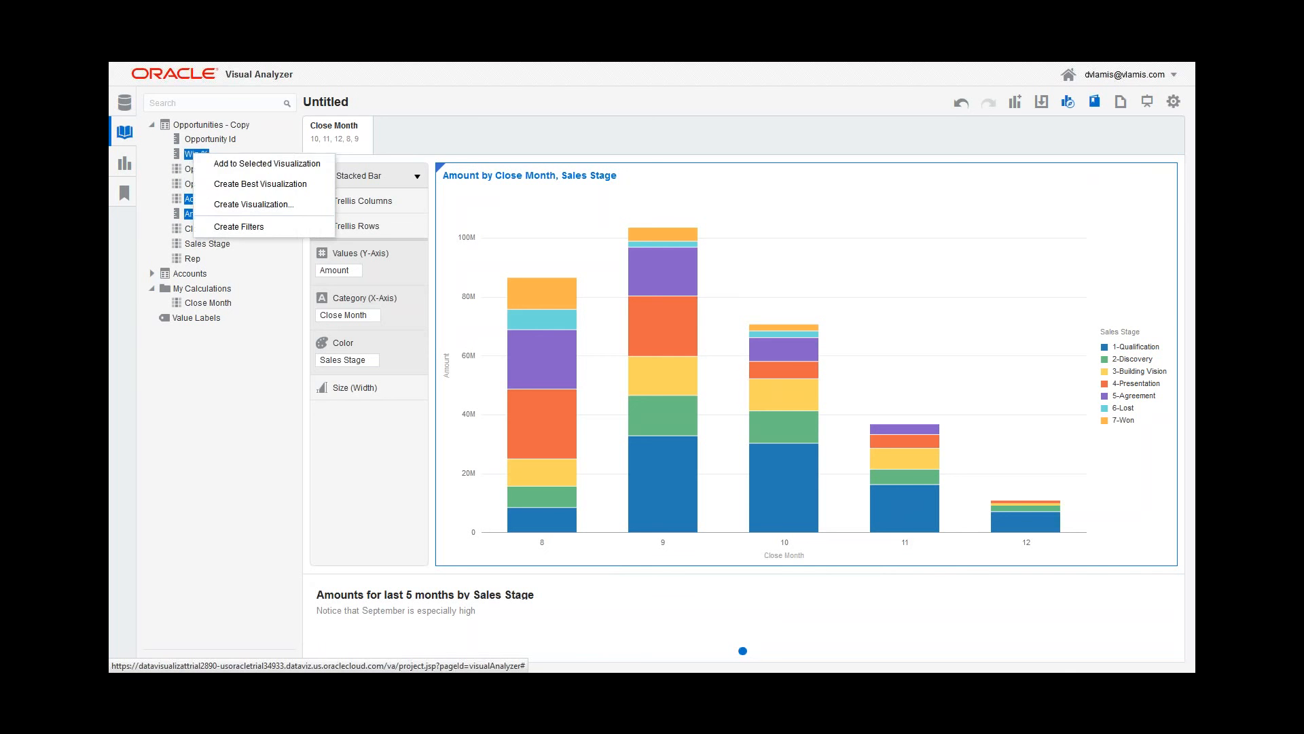
pyautogui.click(229, 185)
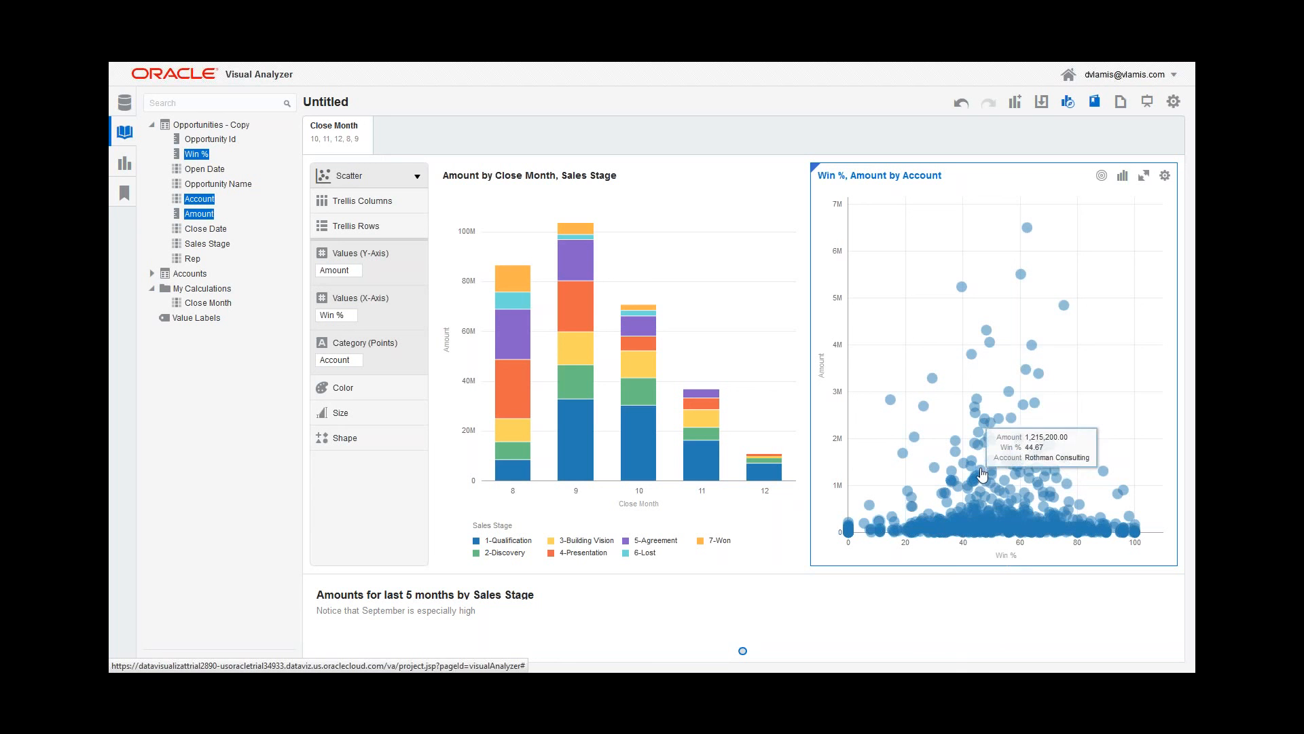
# Step: Try coloring the Win %, Amount by Account scatter chart by Close Month and undo the addition
pyautogui.moveTo(979, 447)
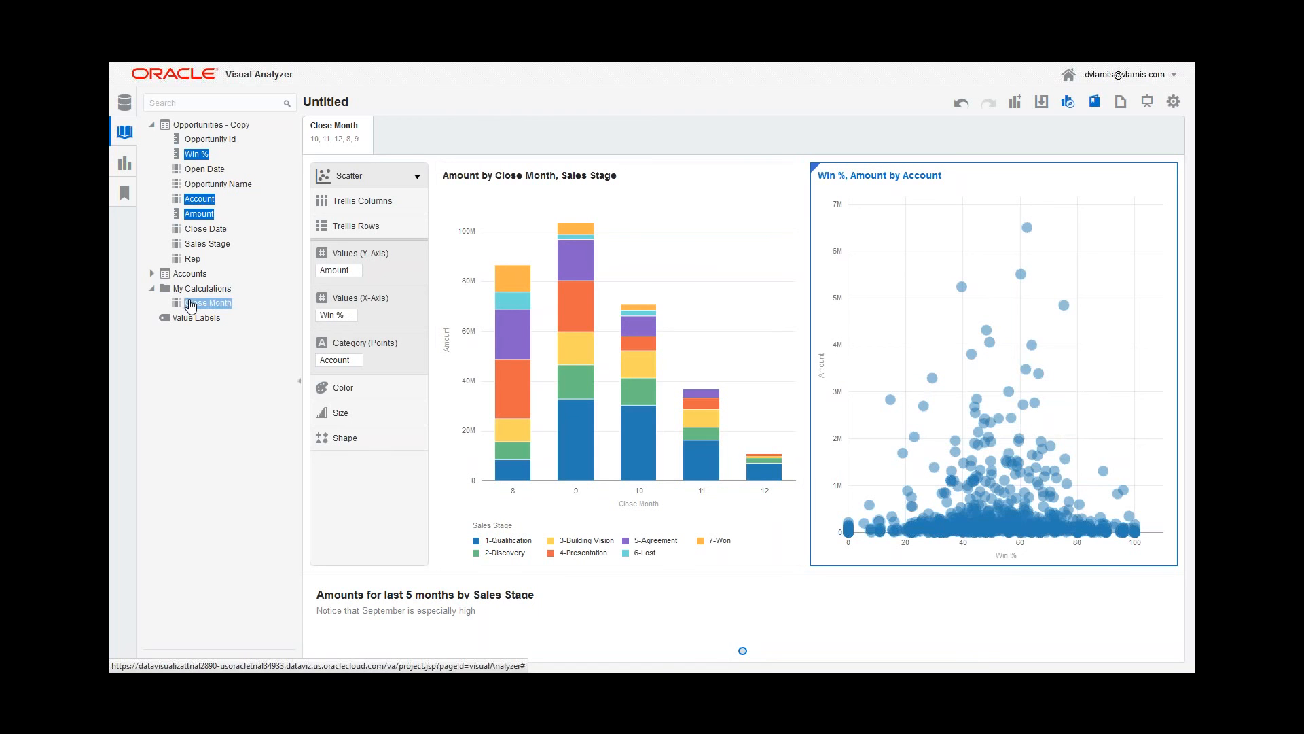
pyautogui.moveTo(207, 302); pyautogui.dragTo(967, 350)
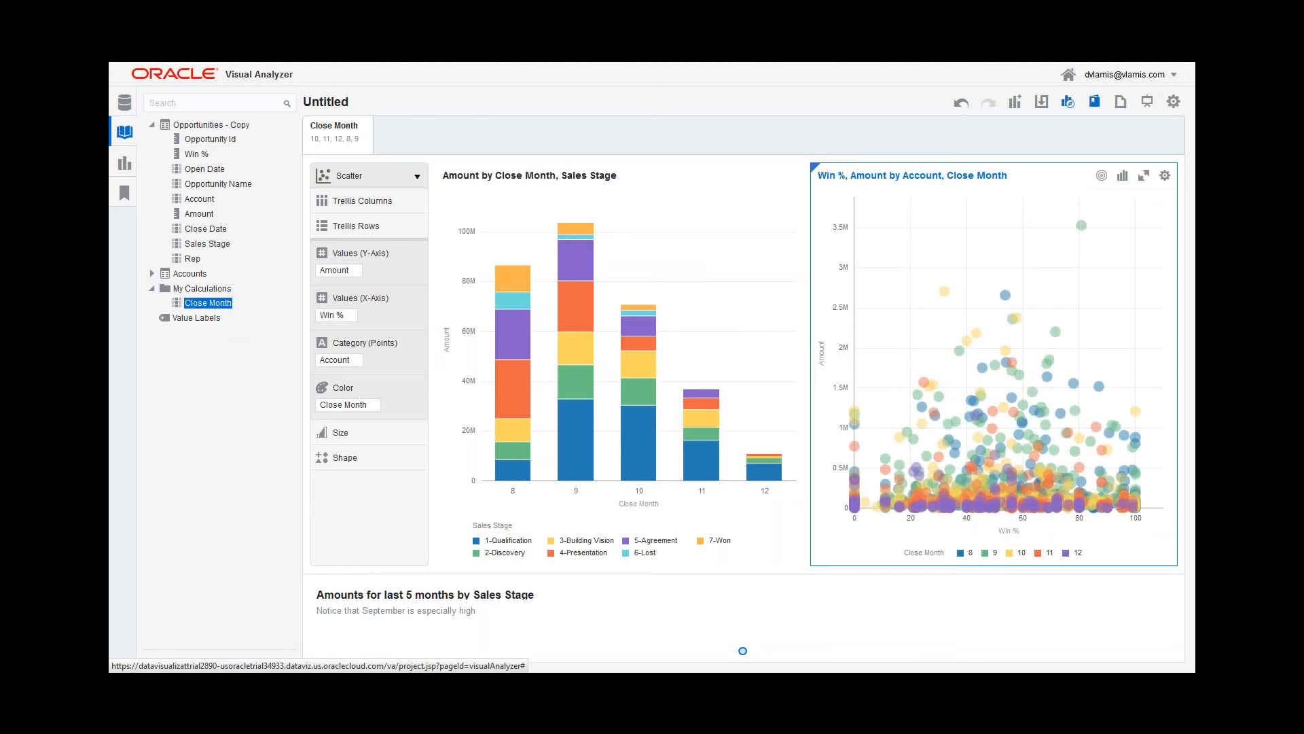
pyautogui.moveTo(632, 348)
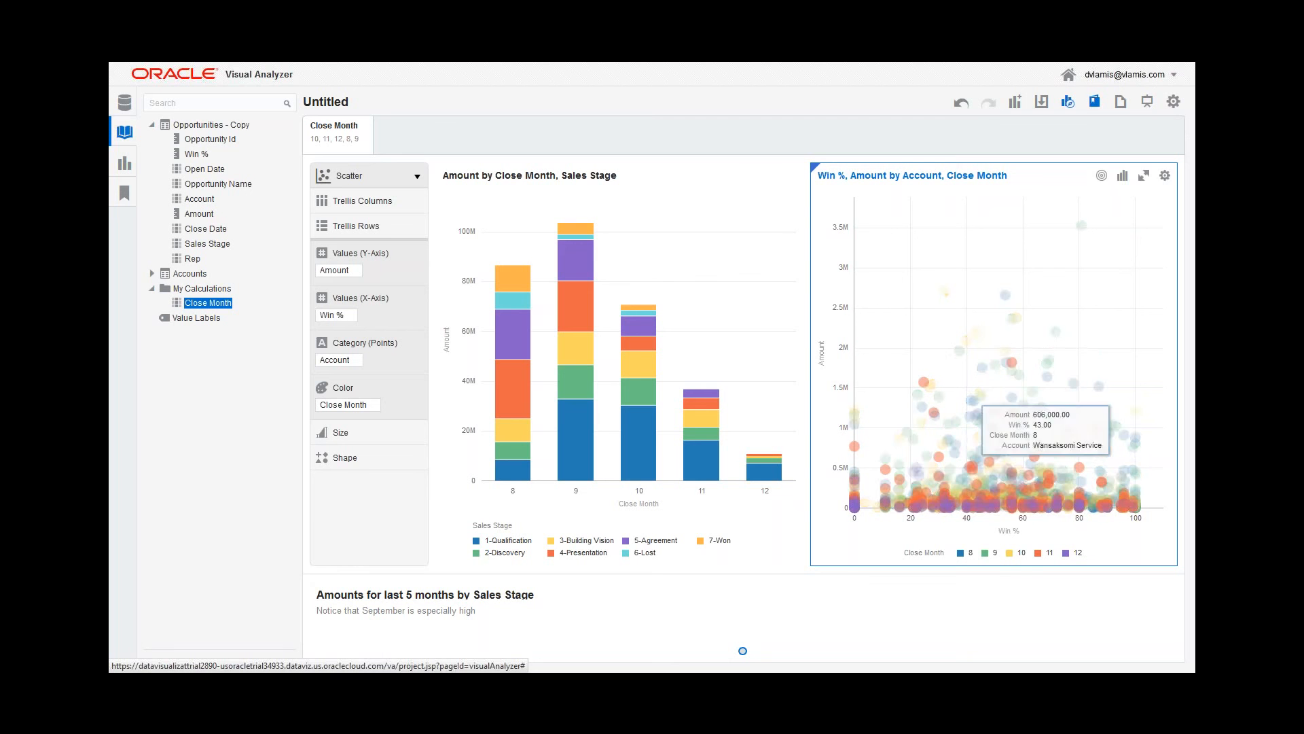
pyautogui.click(962, 104)
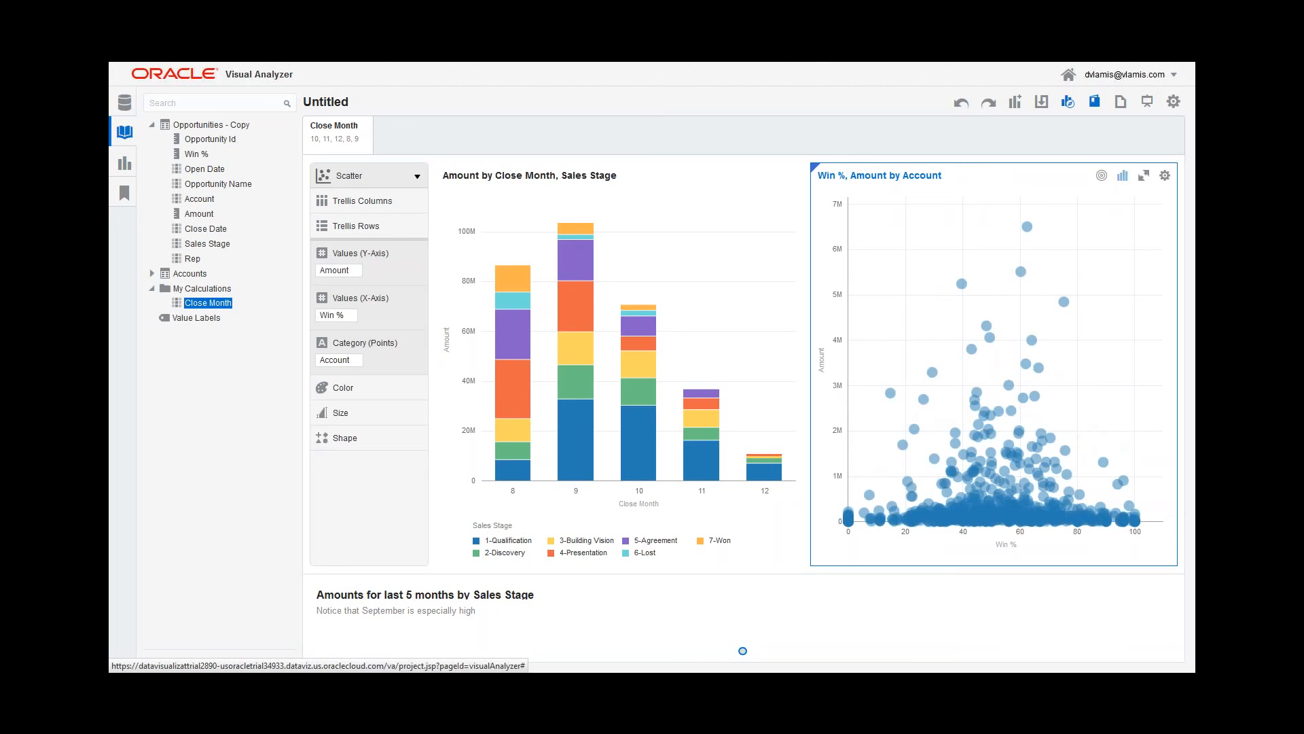
# Step: Turn off Synchronize Visualizations for the canvas
pyautogui.click(1177, 104)
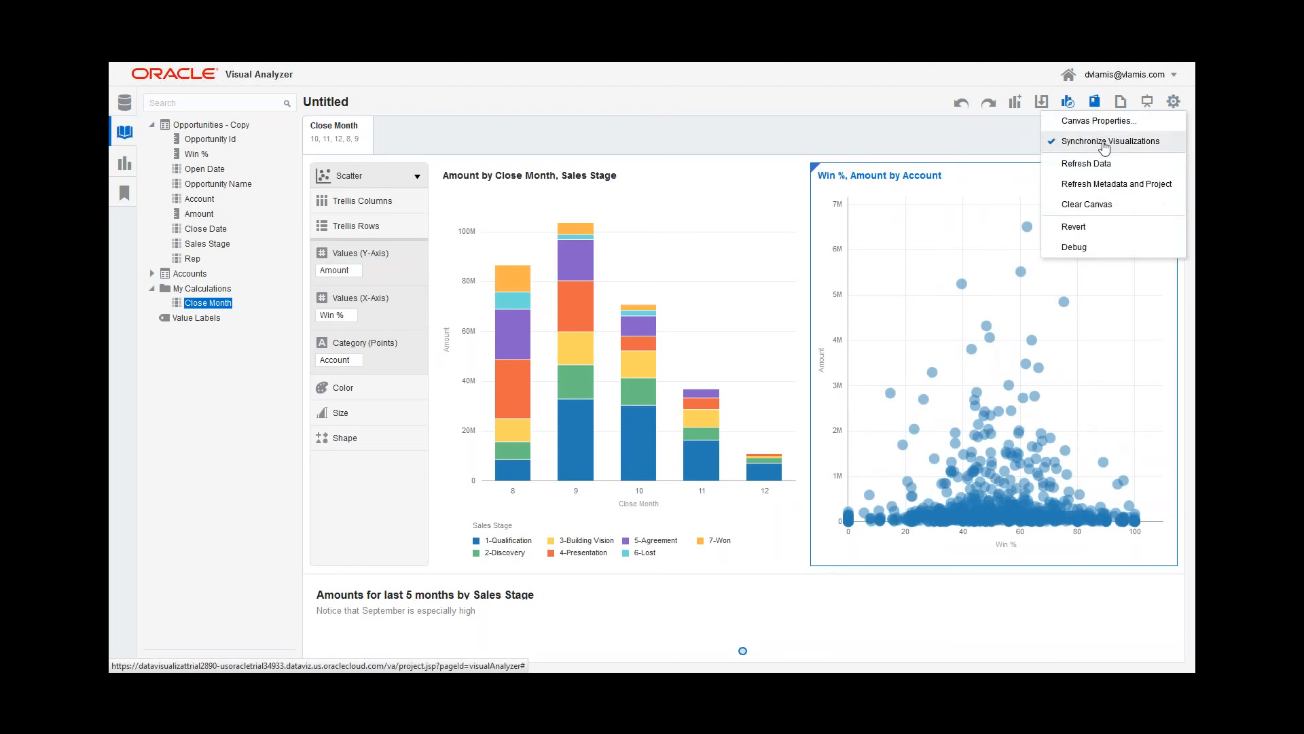
pyautogui.click(1104, 143)
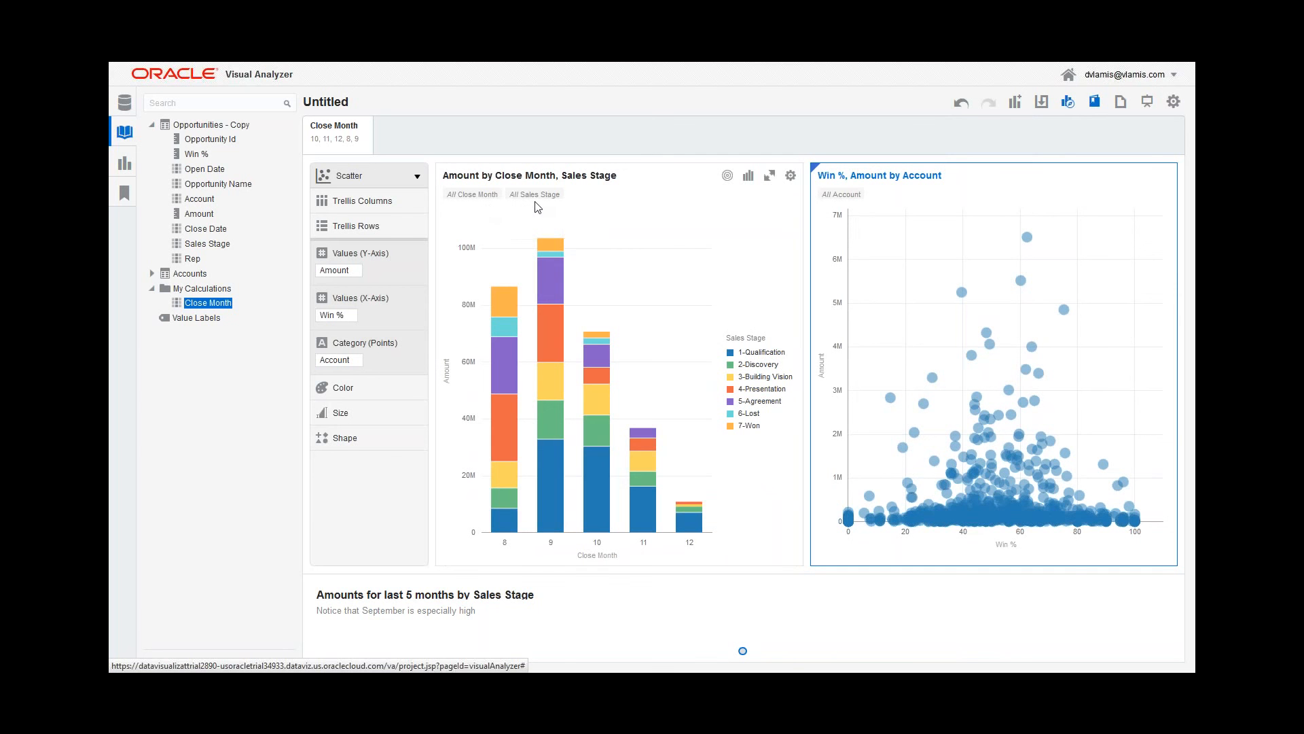
# Step: Use the Amount by Close Month, Sales Stage chart as the master visualization
pyautogui.moveTo(564, 253)
pyautogui.rightClick(676, 265)
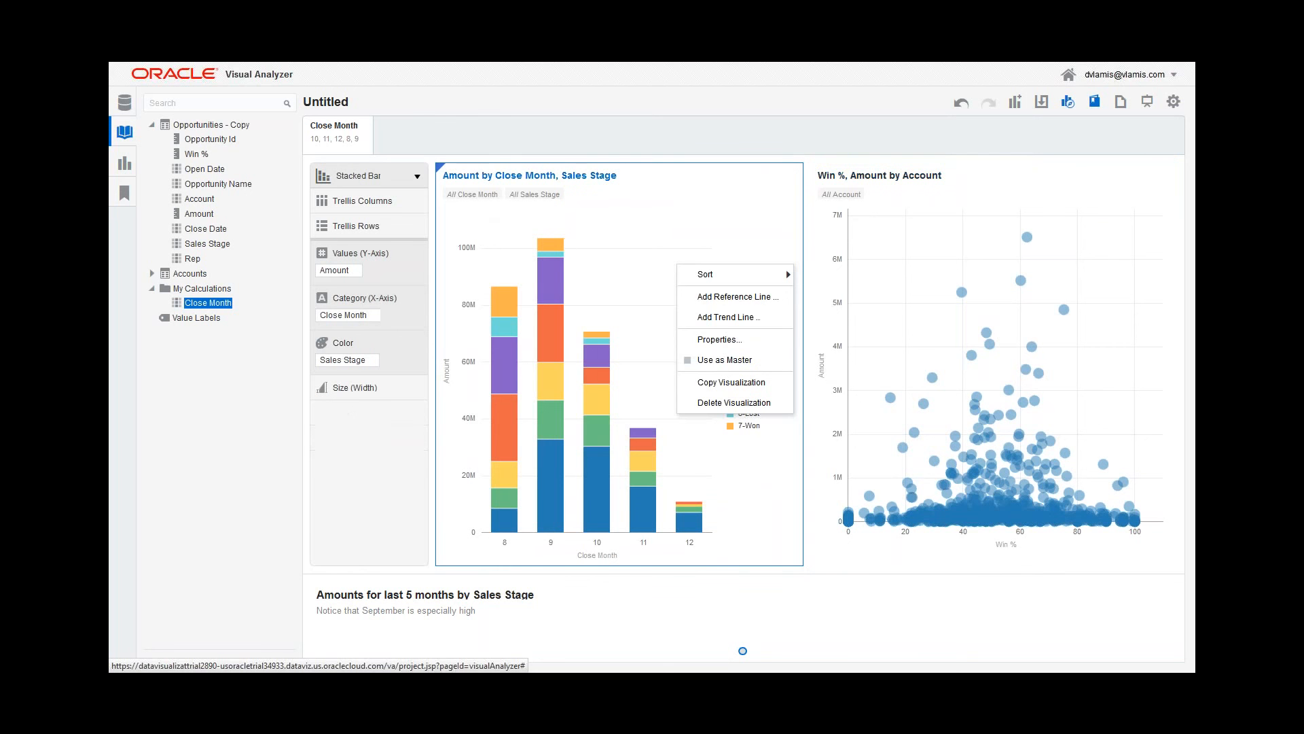
pyautogui.click(707, 365)
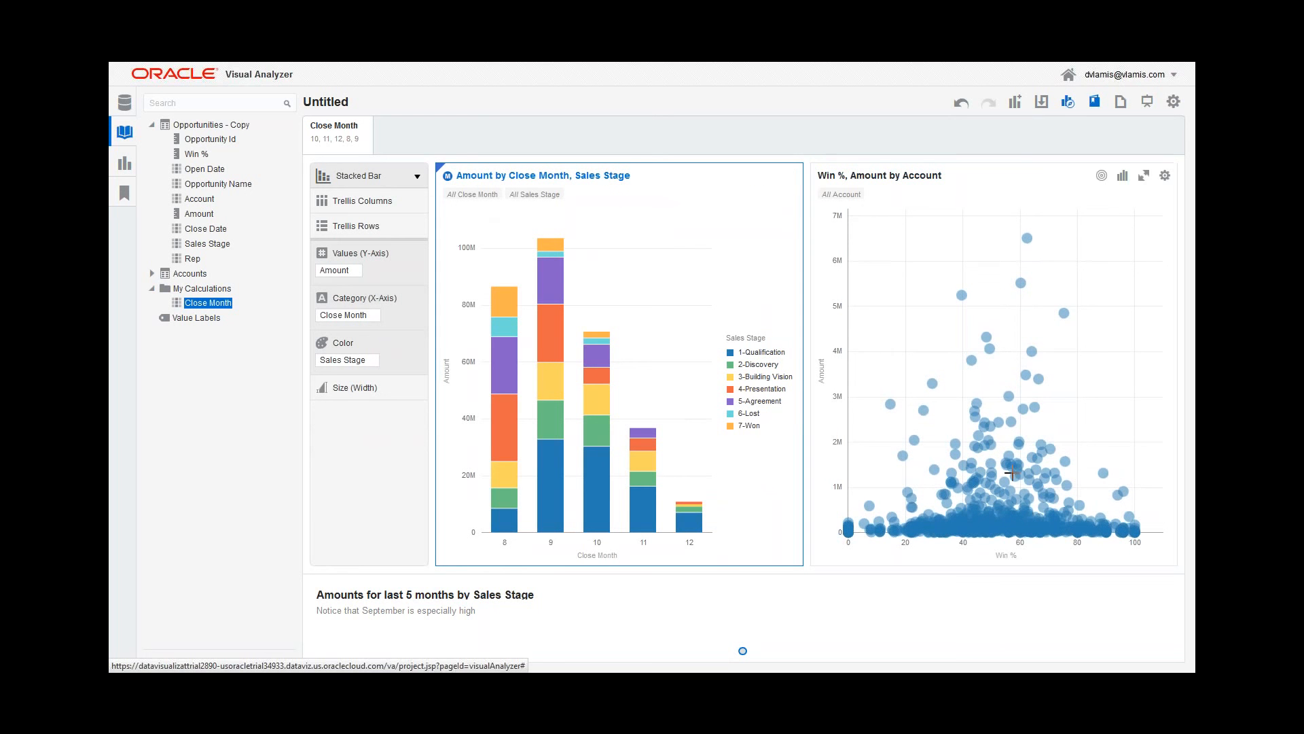
pyautogui.moveTo(1029, 461)
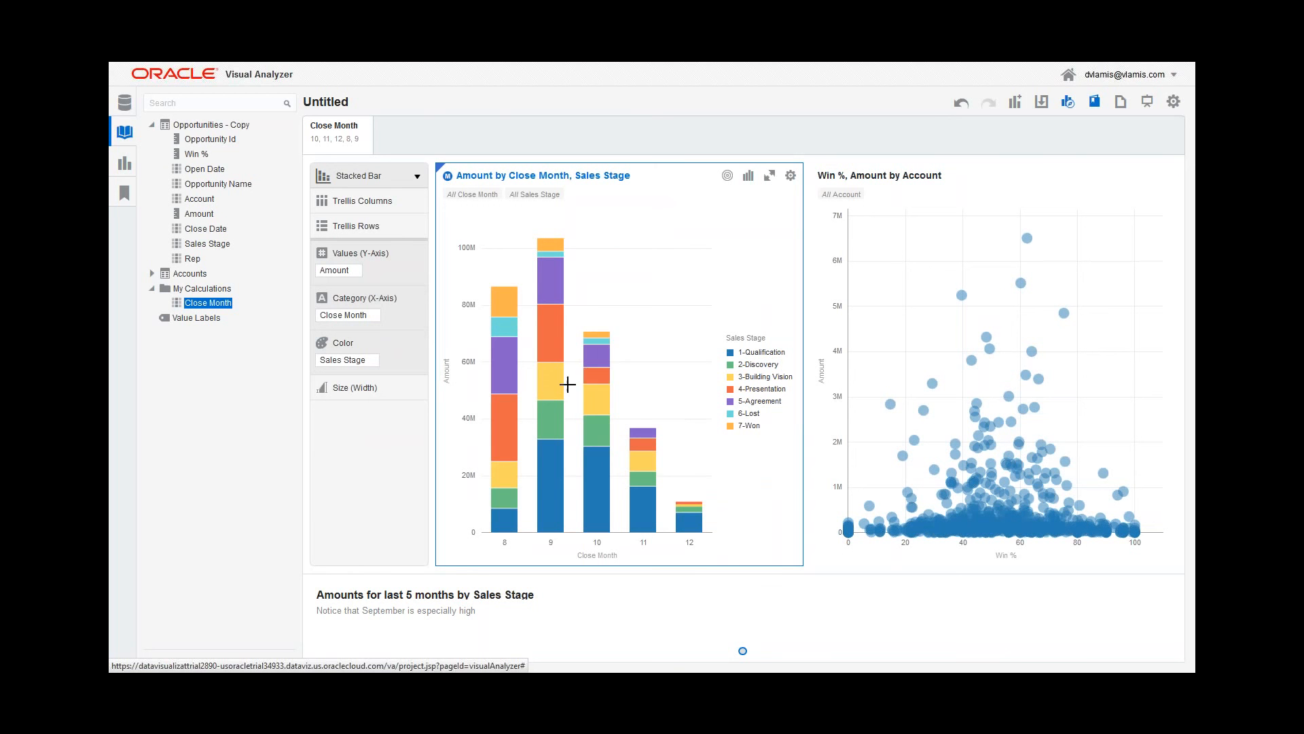
# Step: Filter the scatter chart by selecting the 4-Presentation segment of Close Month 8 in the master bar chart
pyautogui.moveTo(508, 436)
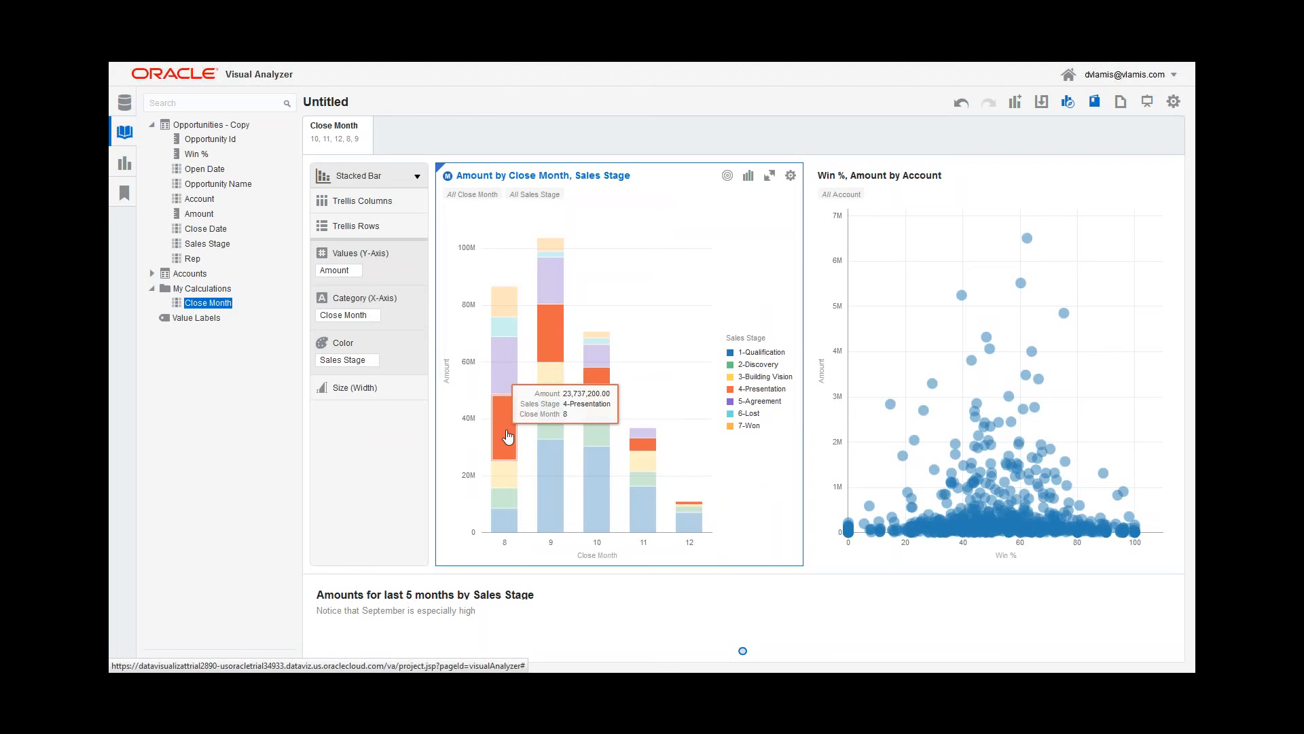
pyautogui.moveTo(550, 408)
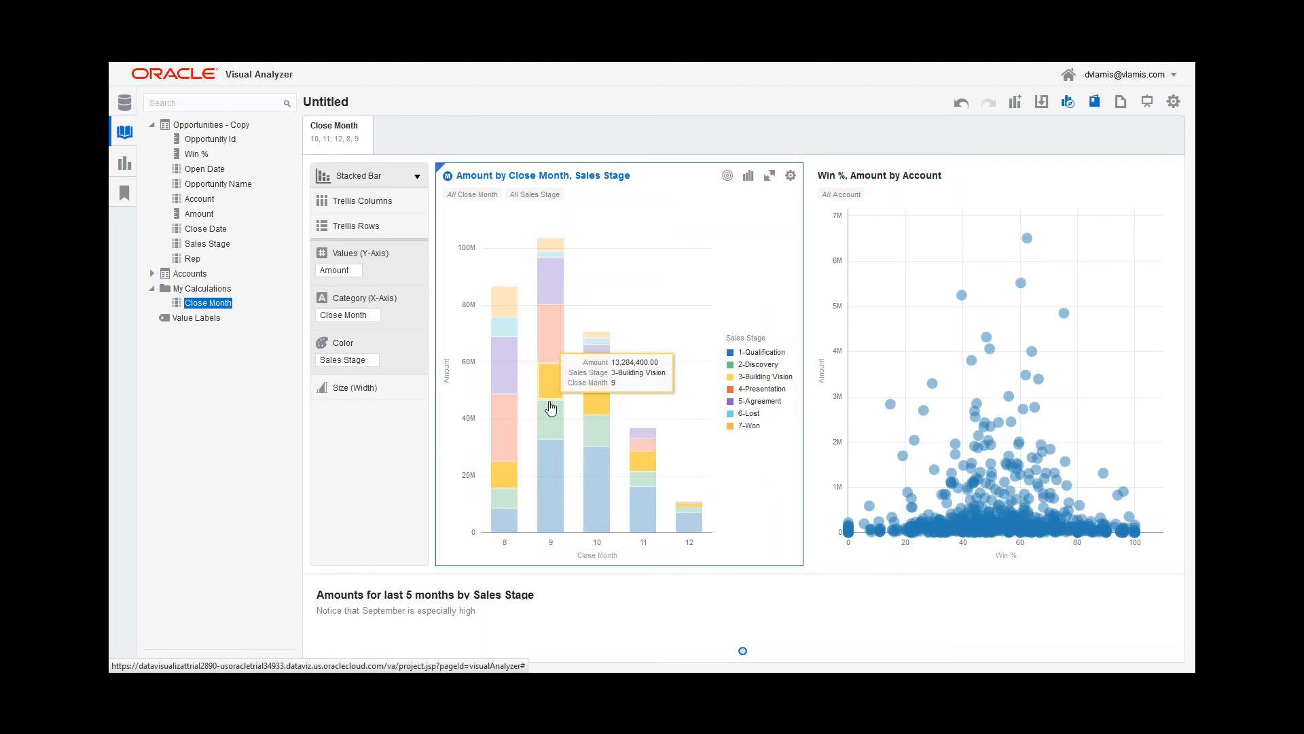
pyautogui.click(505, 427)
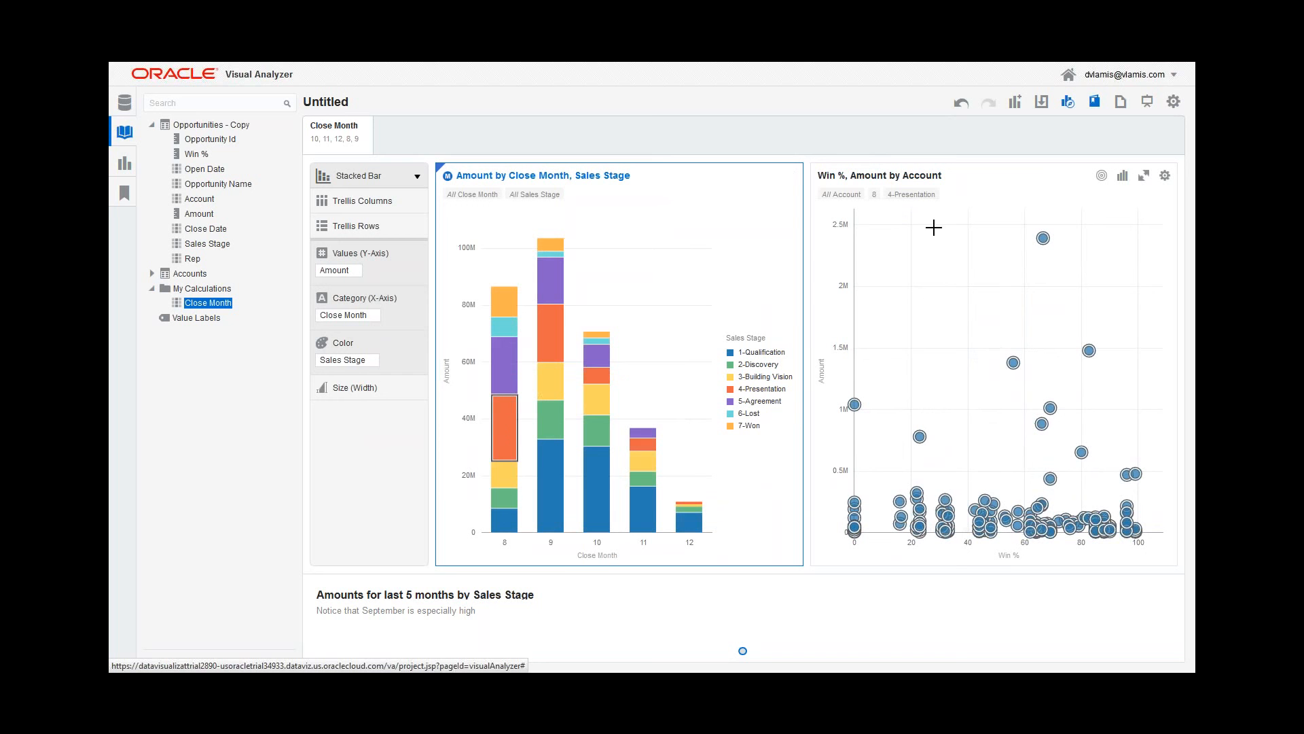
pyautogui.moveTo(874, 195)
# Step: Try placing the scatter chart above and below the bar chart, and return it to its place beside the bar chart
pyautogui.moveTo(986, 169); pyautogui.dragTo(558, 167)
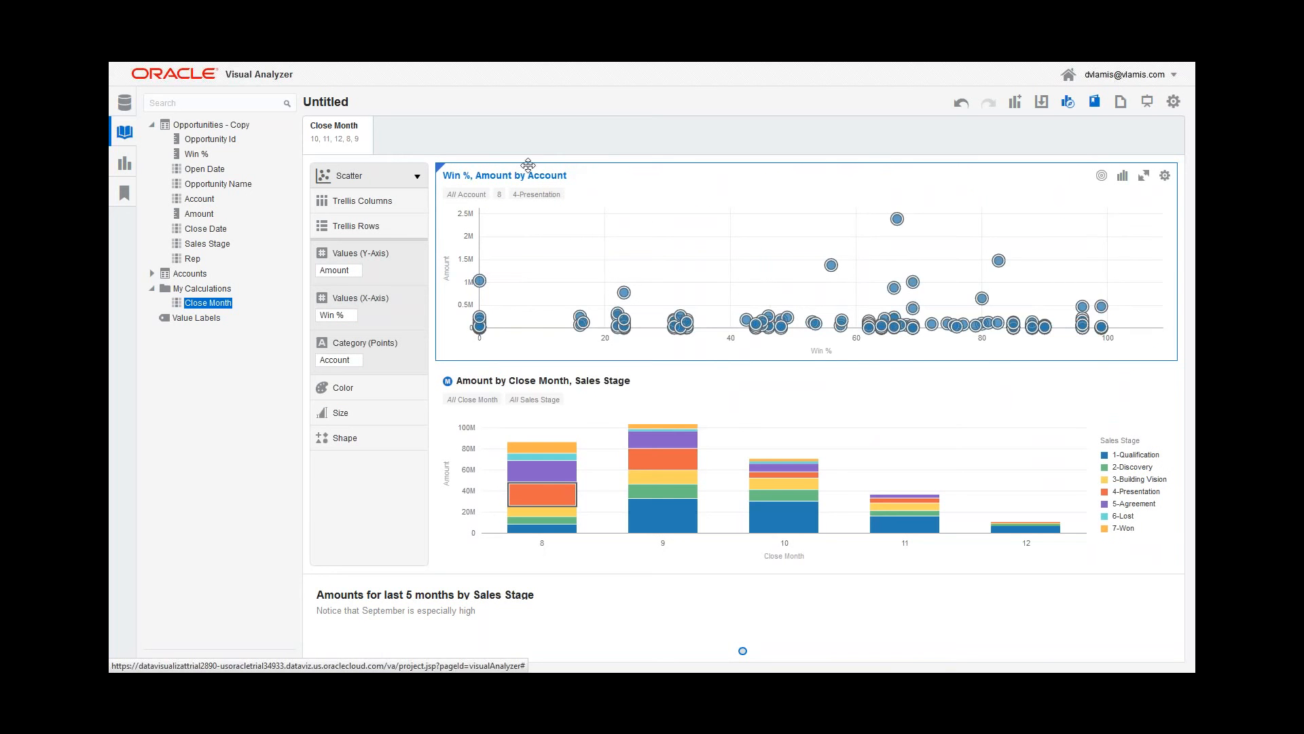
pyautogui.moveTo(496, 165); pyautogui.dragTo(530, 541)
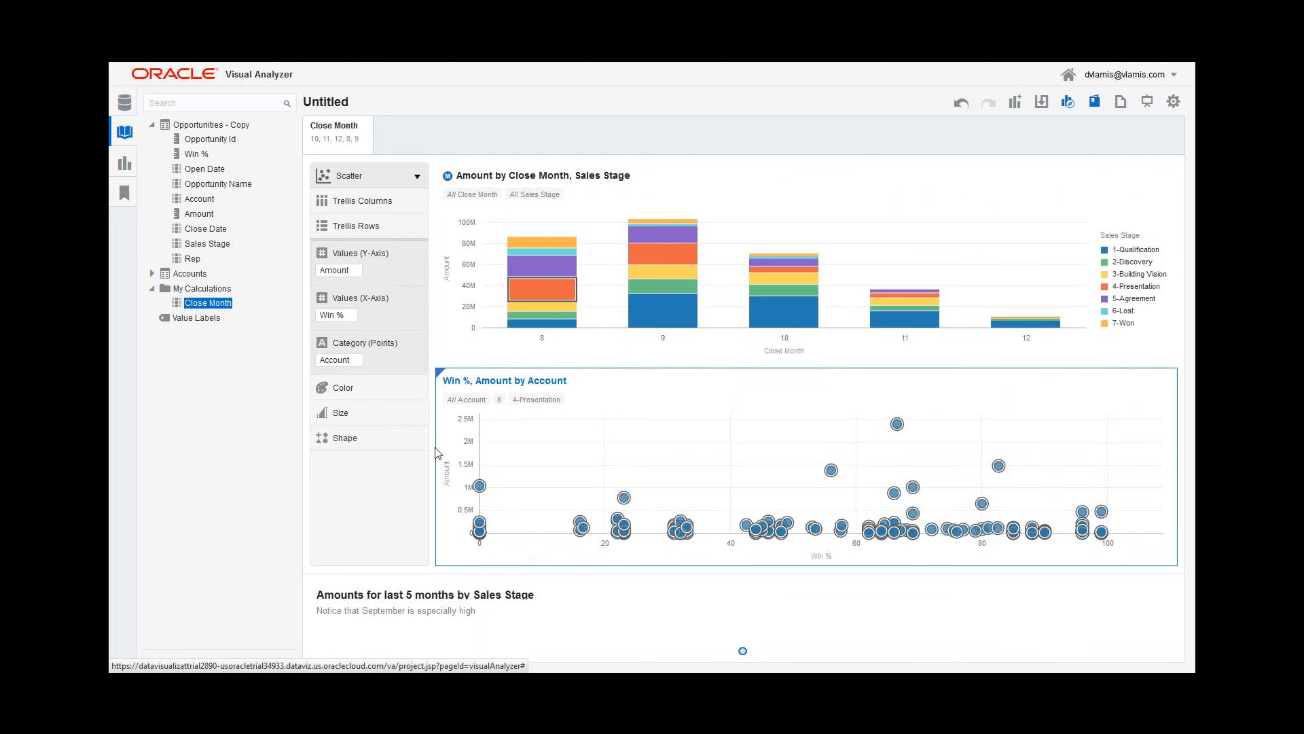
pyautogui.moveTo(499, 372); pyautogui.dragTo(1059, 340)
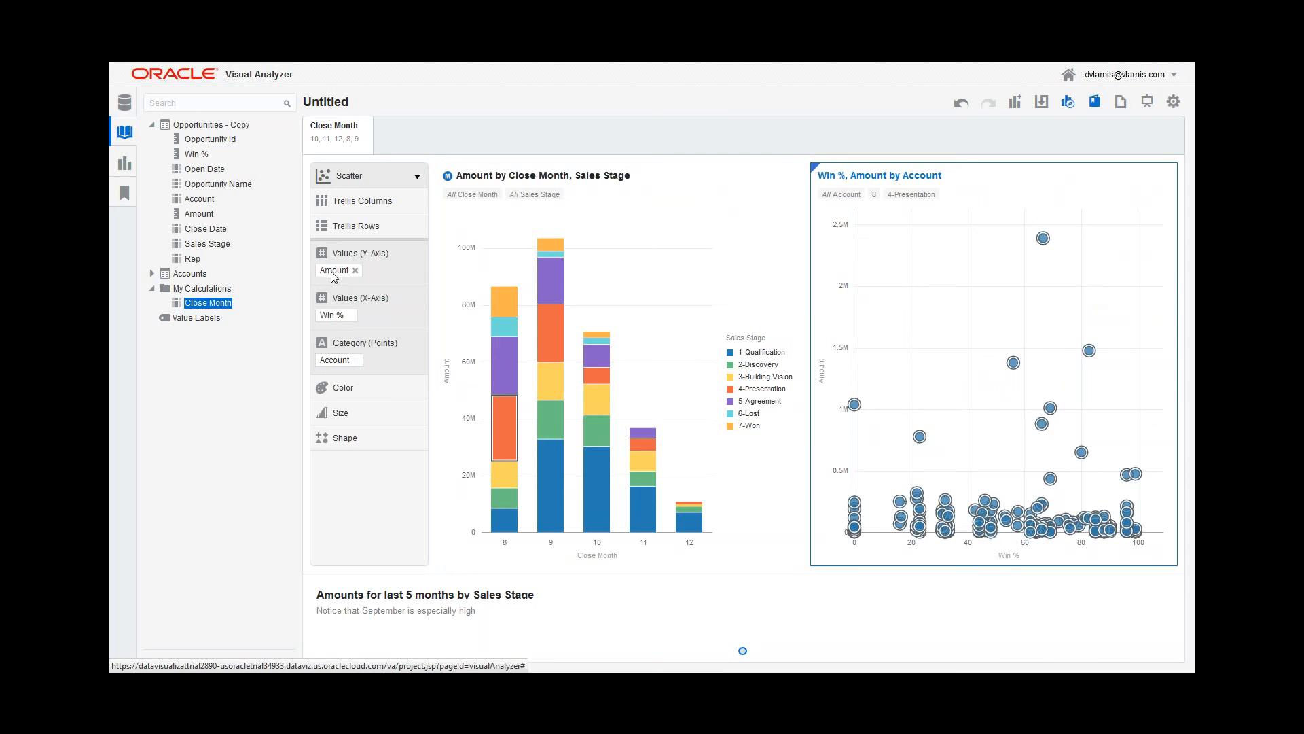
# Step: Swap the scatter chart's axes so Win % is on the Y-axis and Amount on the X-axis
pyautogui.moveTo(334, 275); pyautogui.dragTo(327, 316)
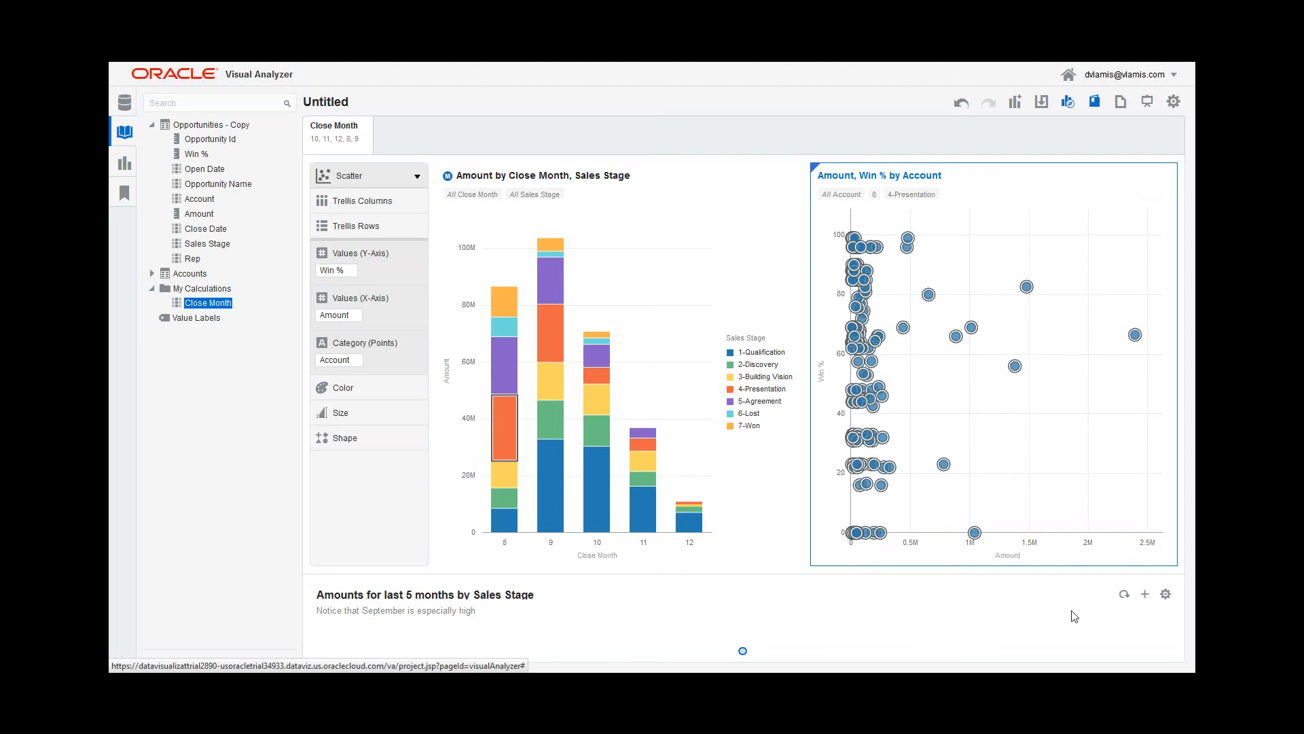
# Step: Add a second insight titled "Scatter of win % by account" with the description "Most of the values are low amount opportunties"
pyautogui.click(1146, 596)
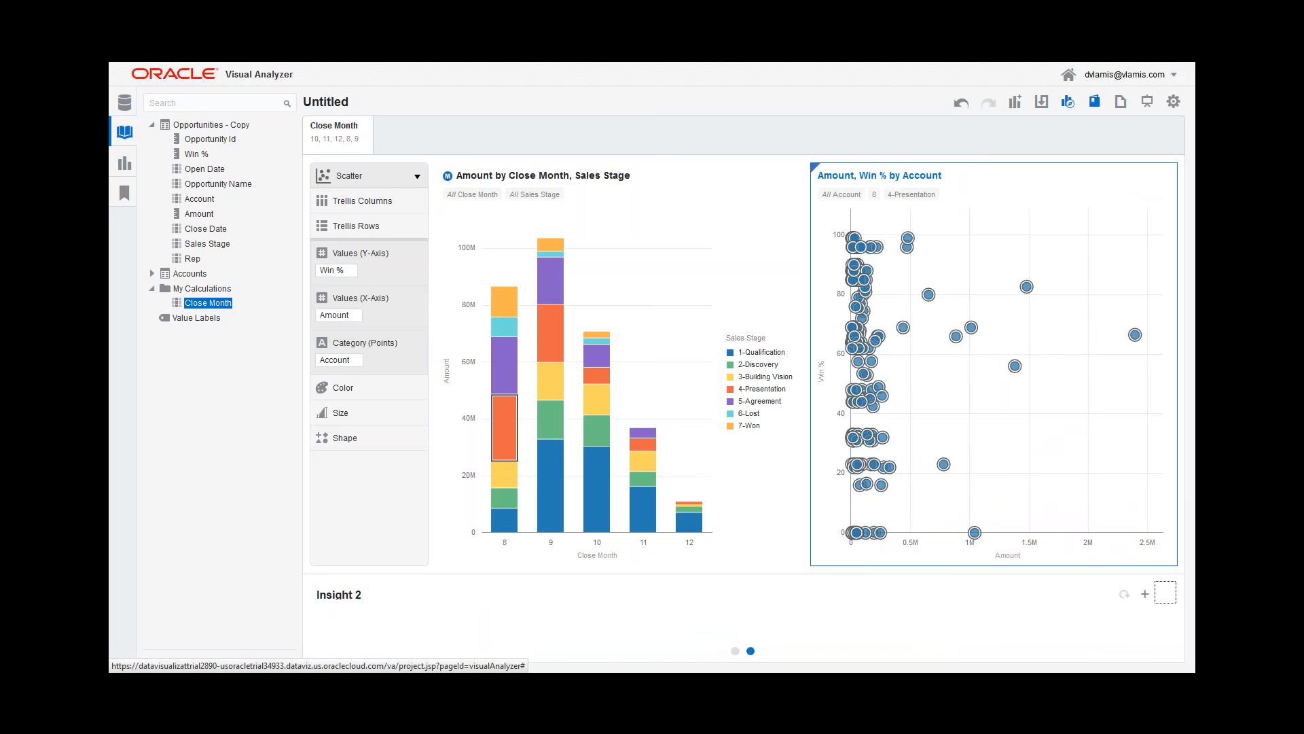
pyautogui.click(1166, 593)
pyautogui.click(1119, 577)
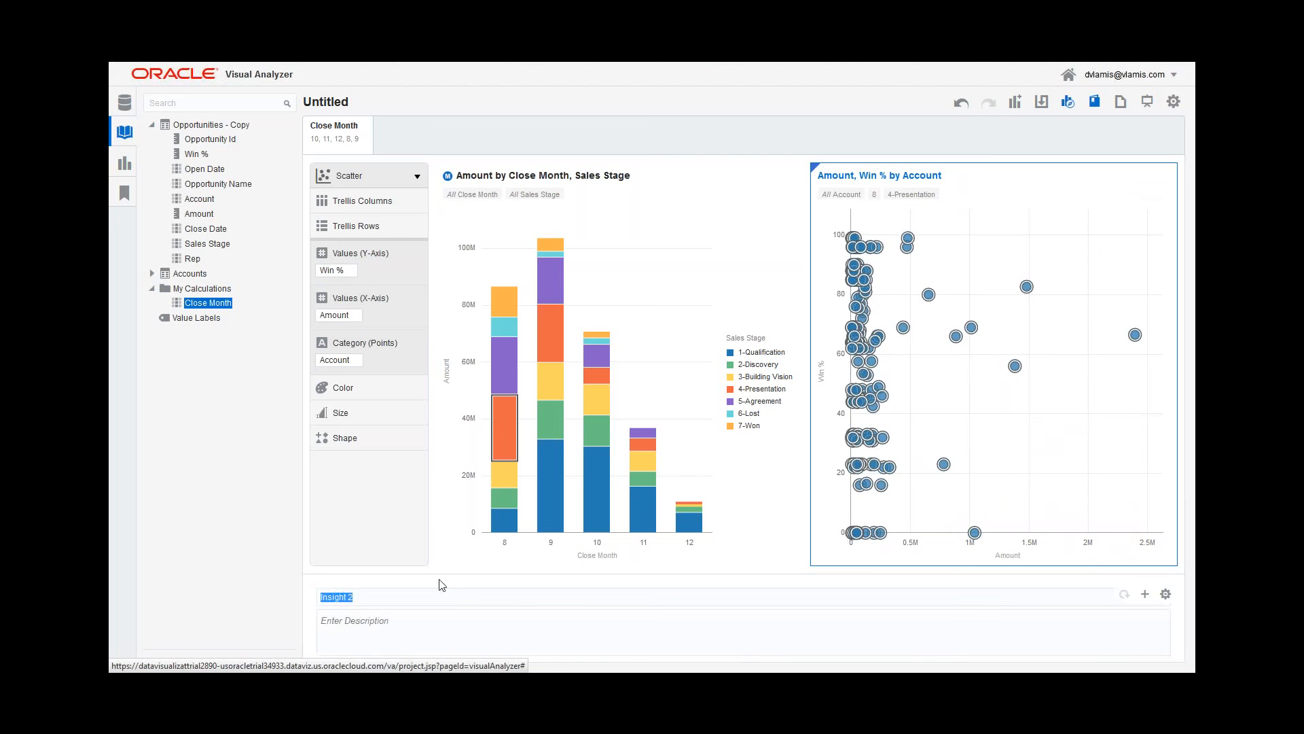
pyautogui.write('Scatter of win % by accountMost')
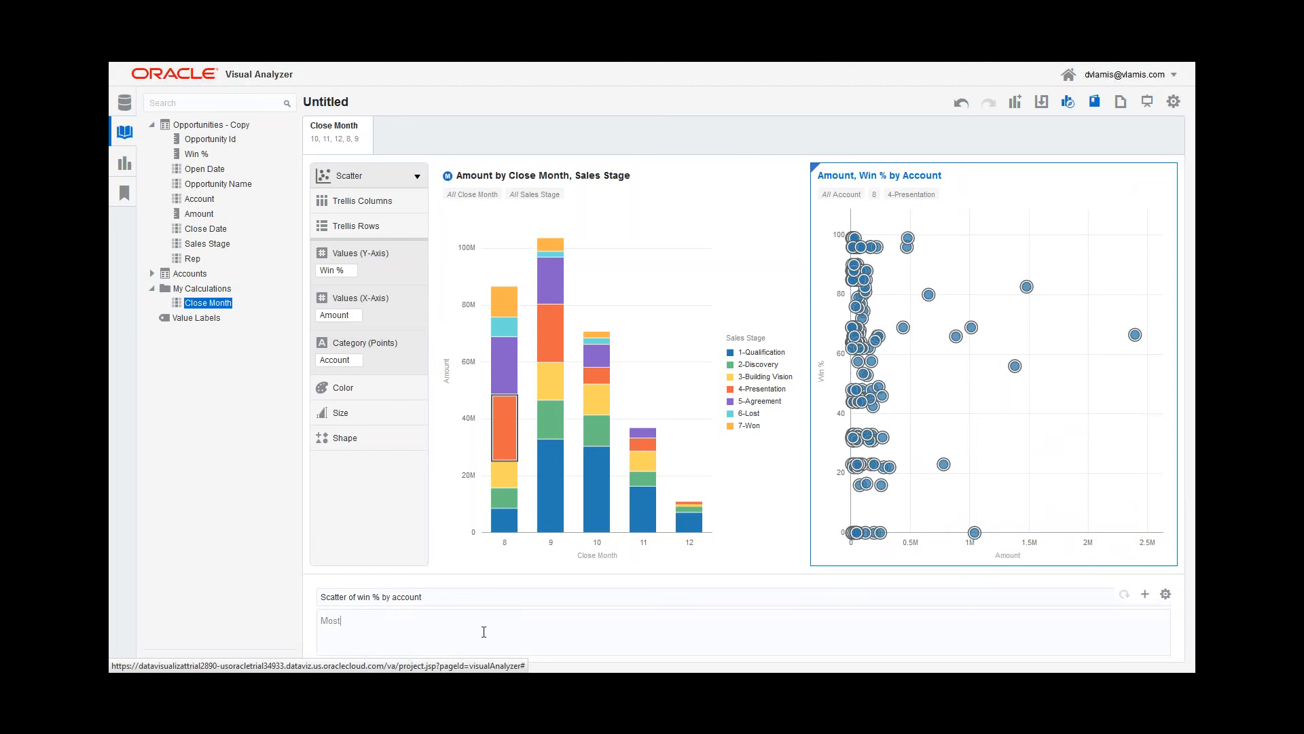
pyautogui.write(' of the values are low amount opportunties')
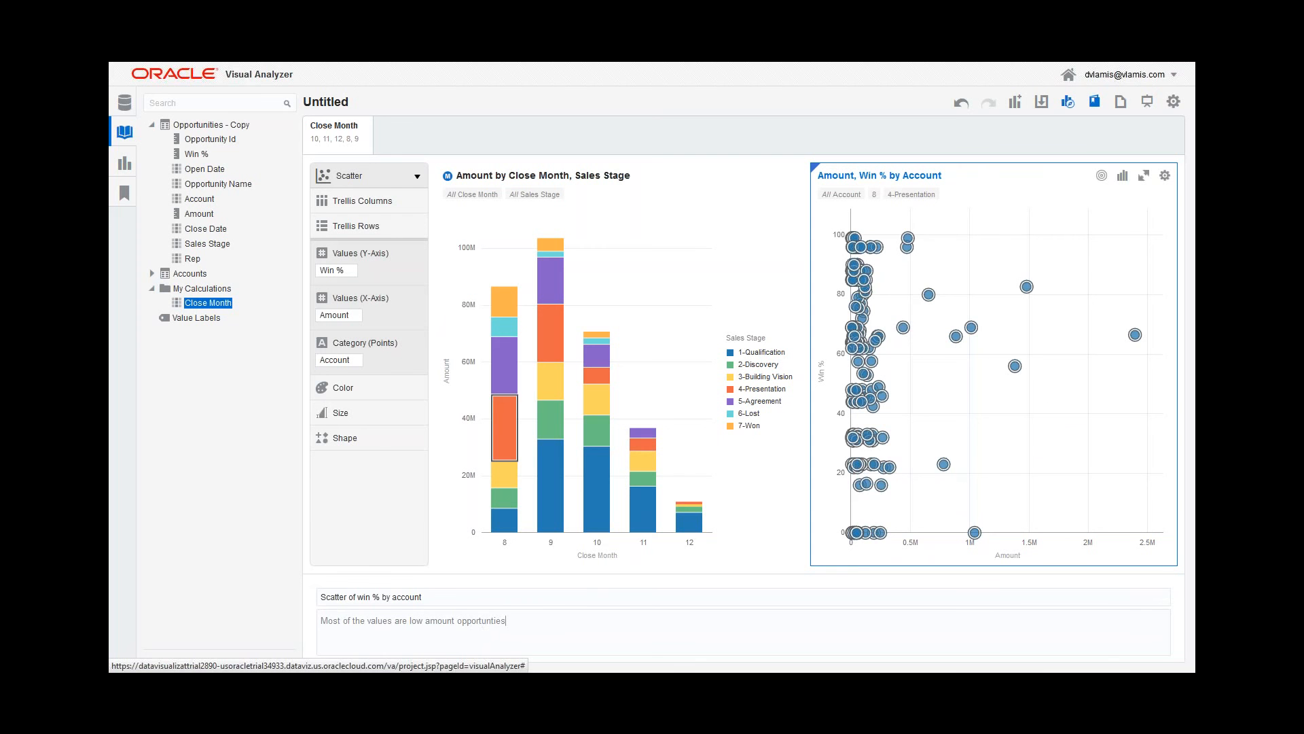
pyautogui.click(1034, 427)
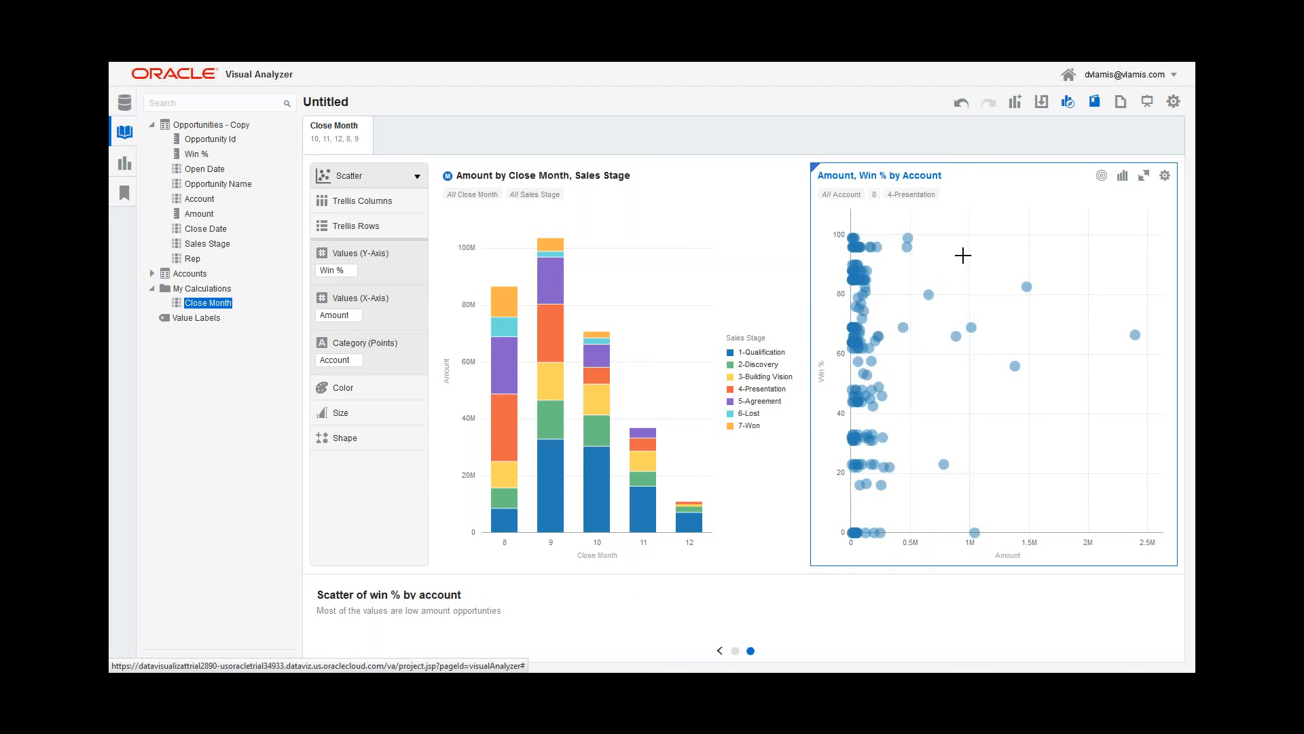
# Step: Keep only the six accounts with the largest amounts in the scatter chart, after trying and undoing their removal
pyautogui.moveTo(949, 258); pyautogui.dragTo(1156, 536)
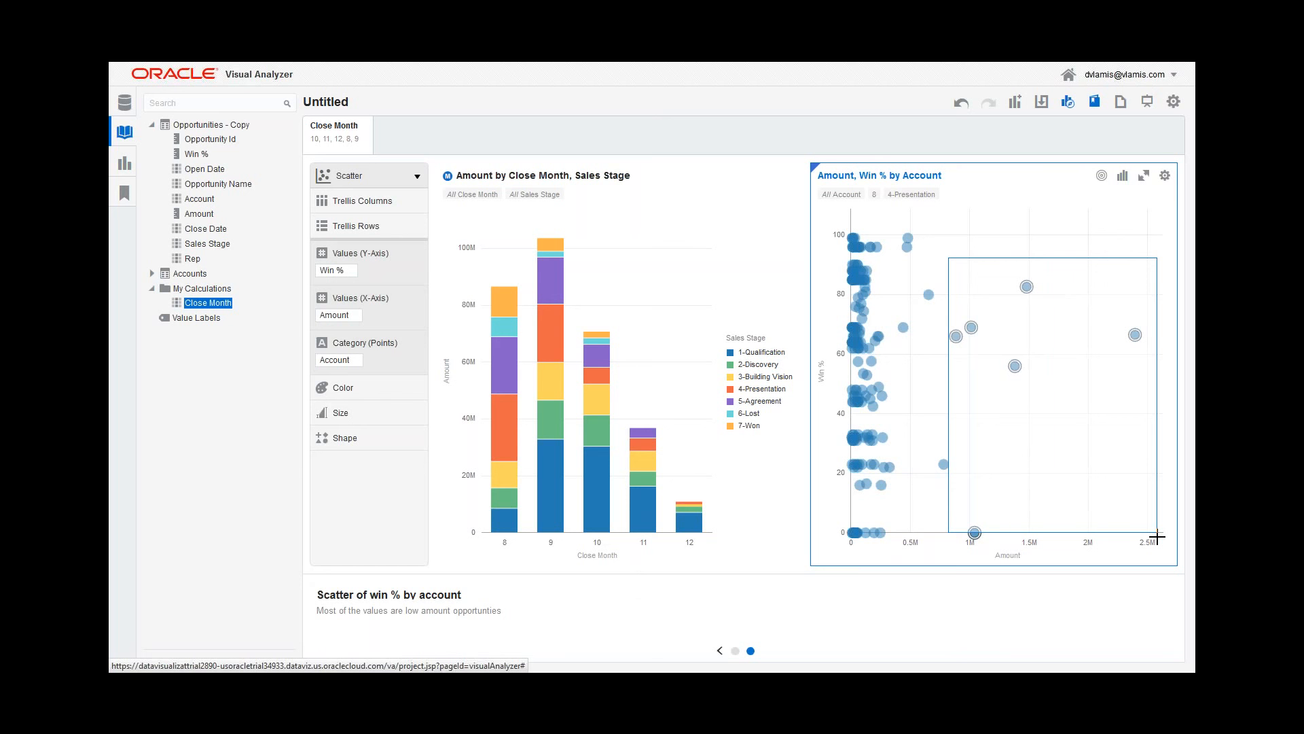
pyautogui.moveTo(1157, 536); pyautogui.dragTo(1152, 537)
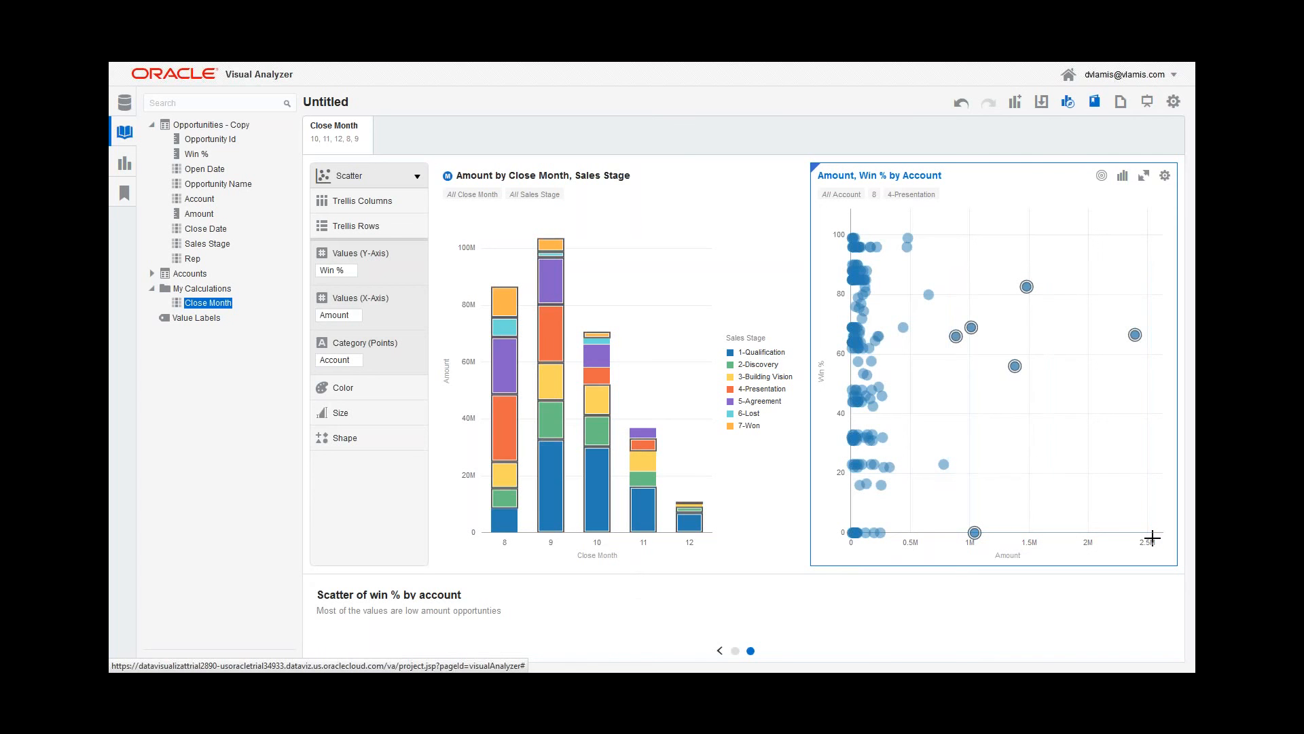
pyautogui.rightClick(971, 329)
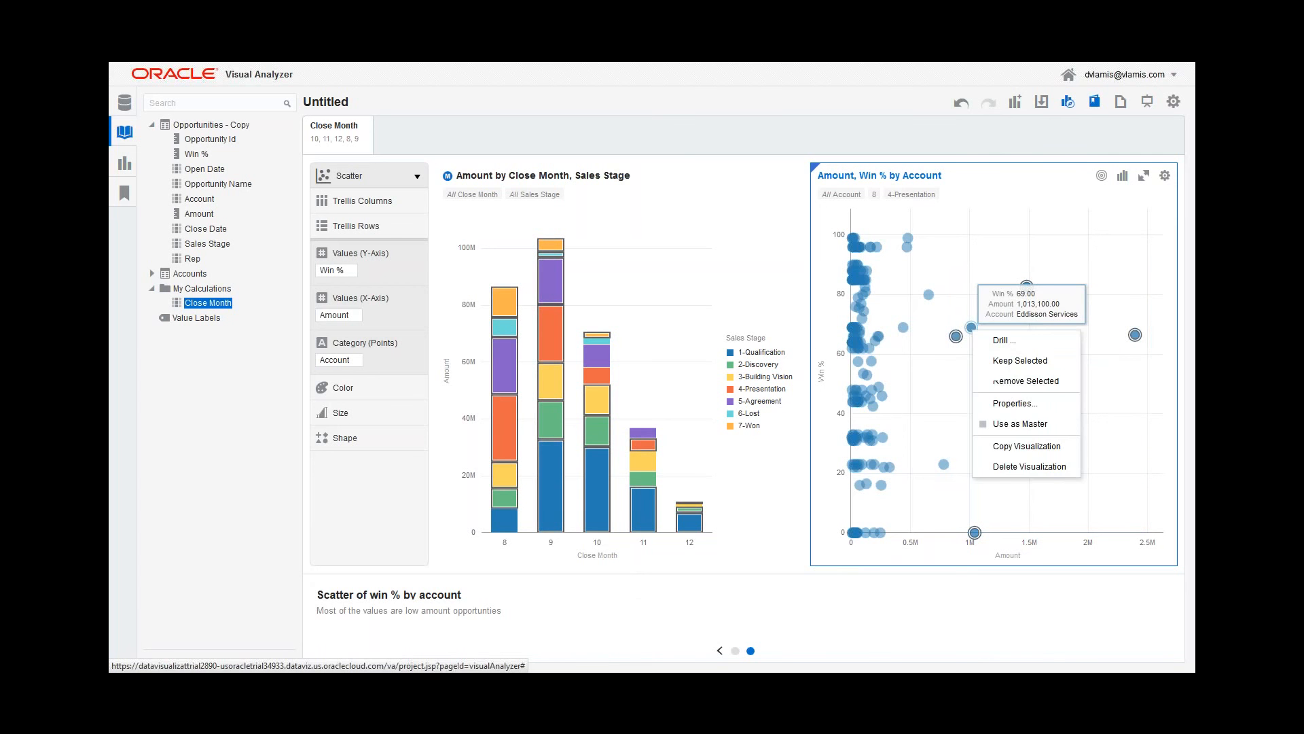
pyautogui.click(1007, 390)
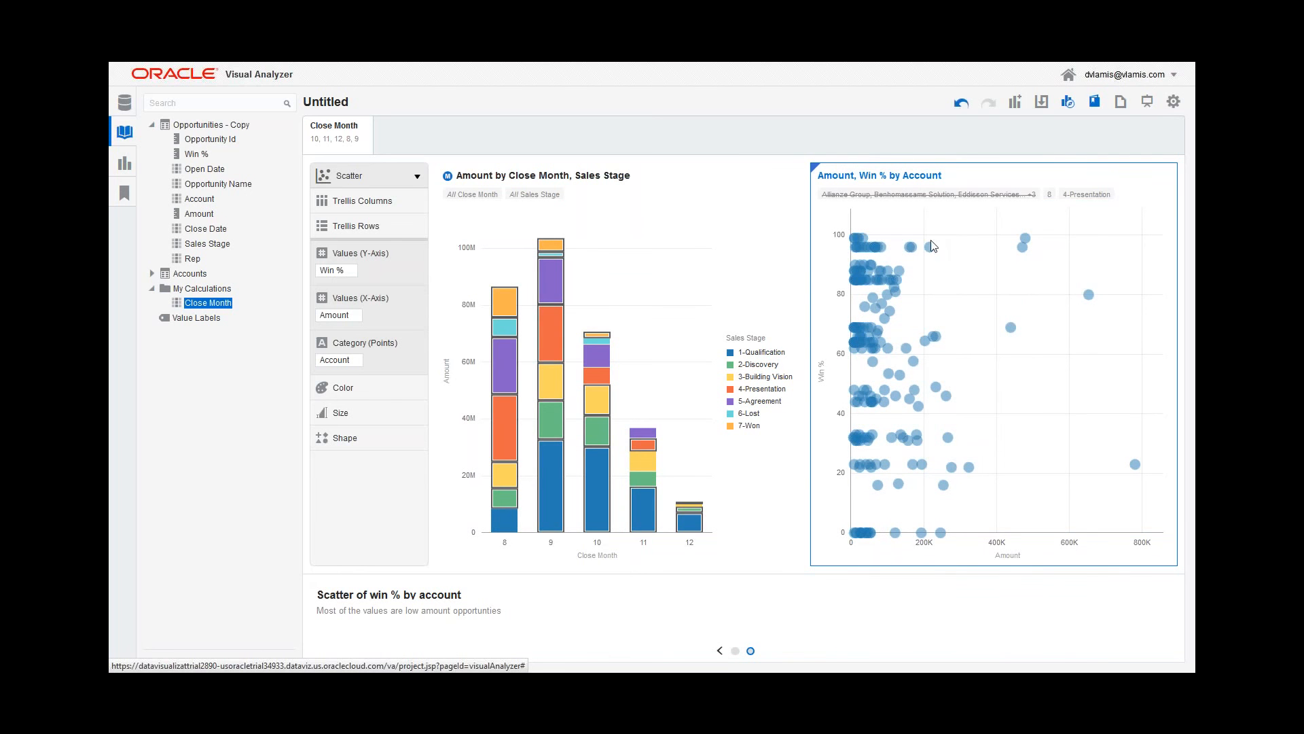
pyautogui.hotkey('ctrl', 'z')
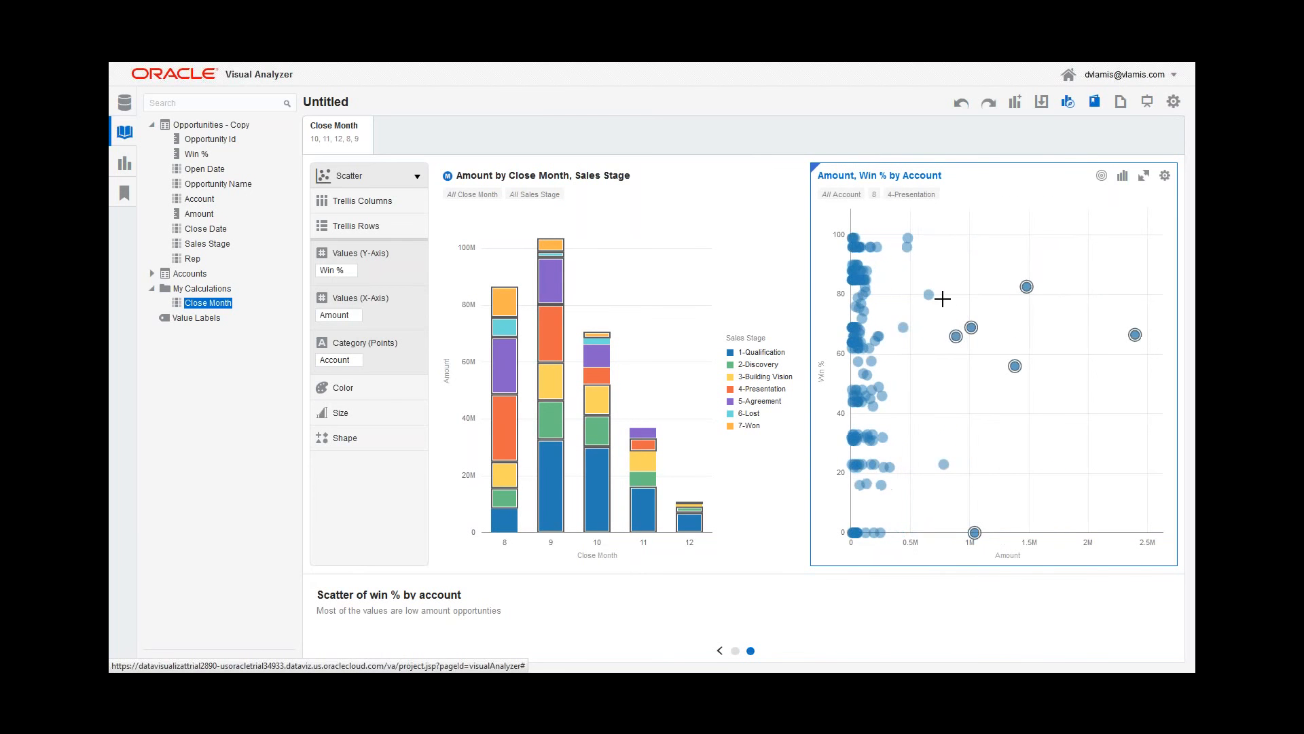
pyautogui.rightClick(975, 335)
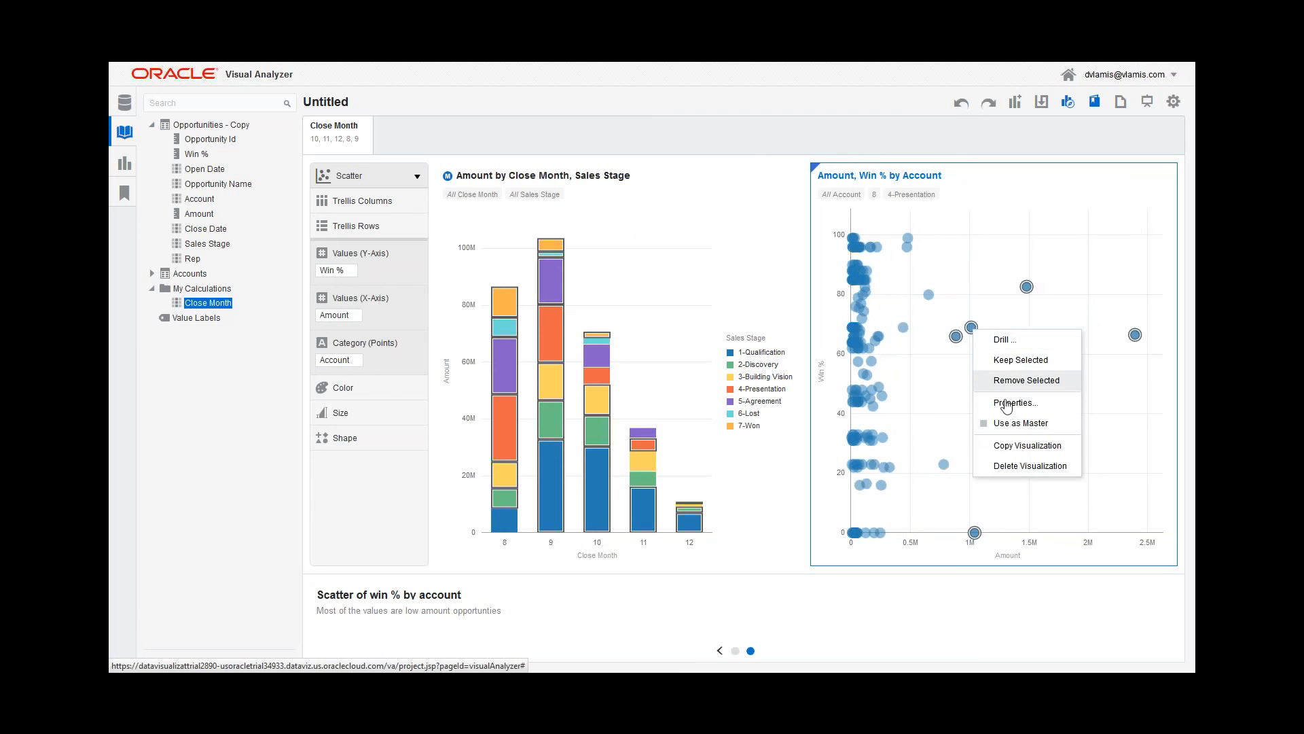
pyautogui.click(1012, 359)
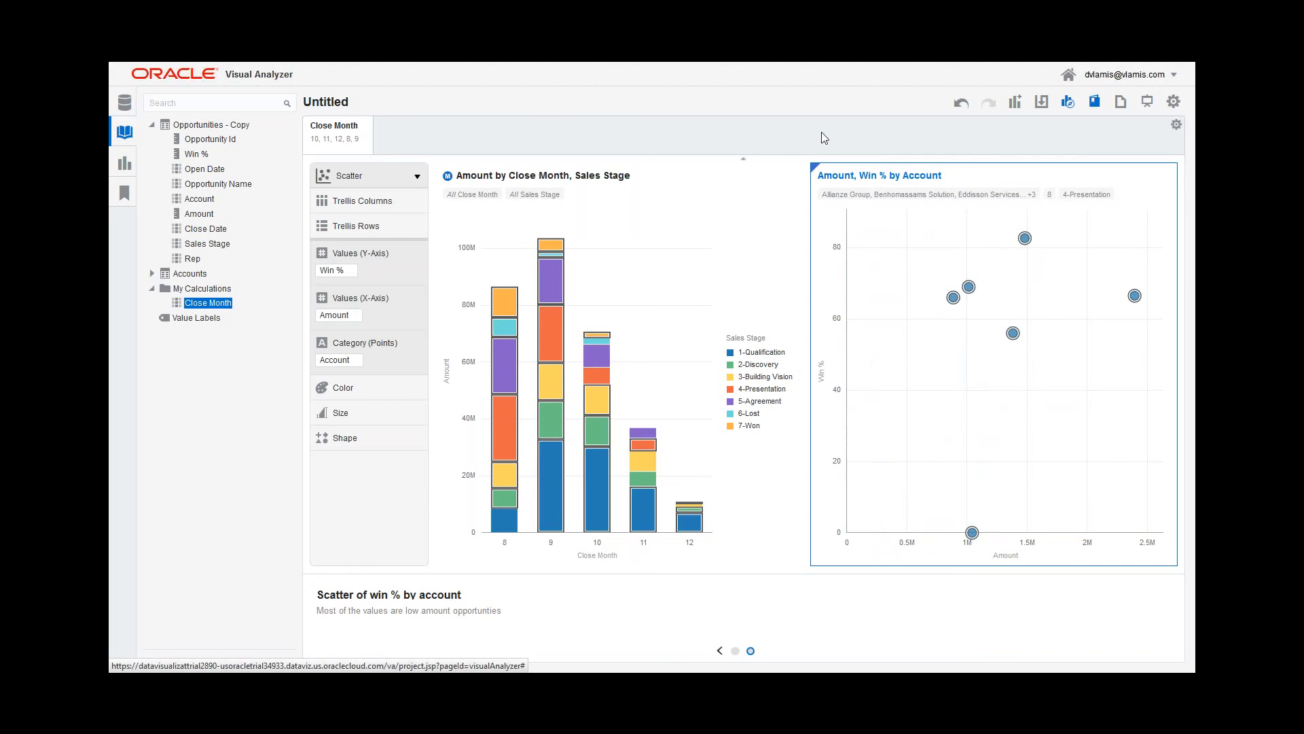
# Step: Maximize the Amount, Win % by Account scatter chart and change it to a table
pyautogui.click(1144, 175)
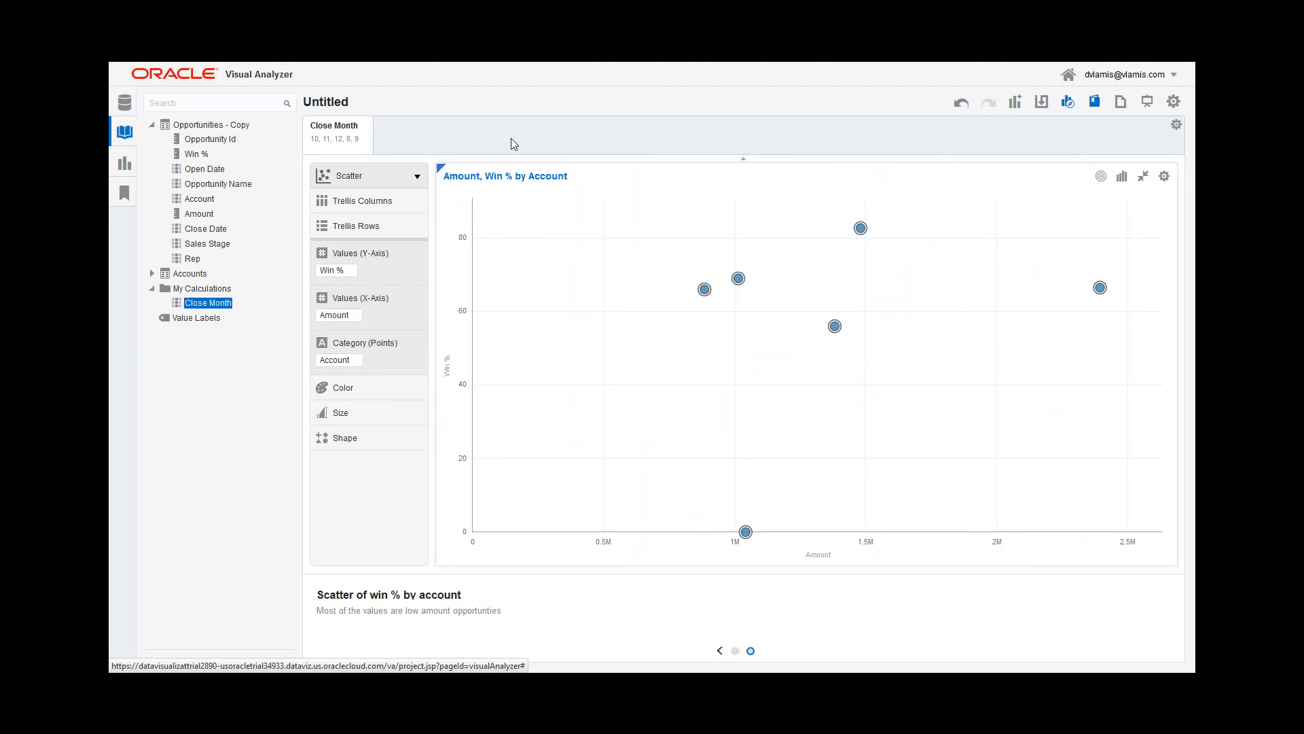
pyautogui.click(1120, 178)
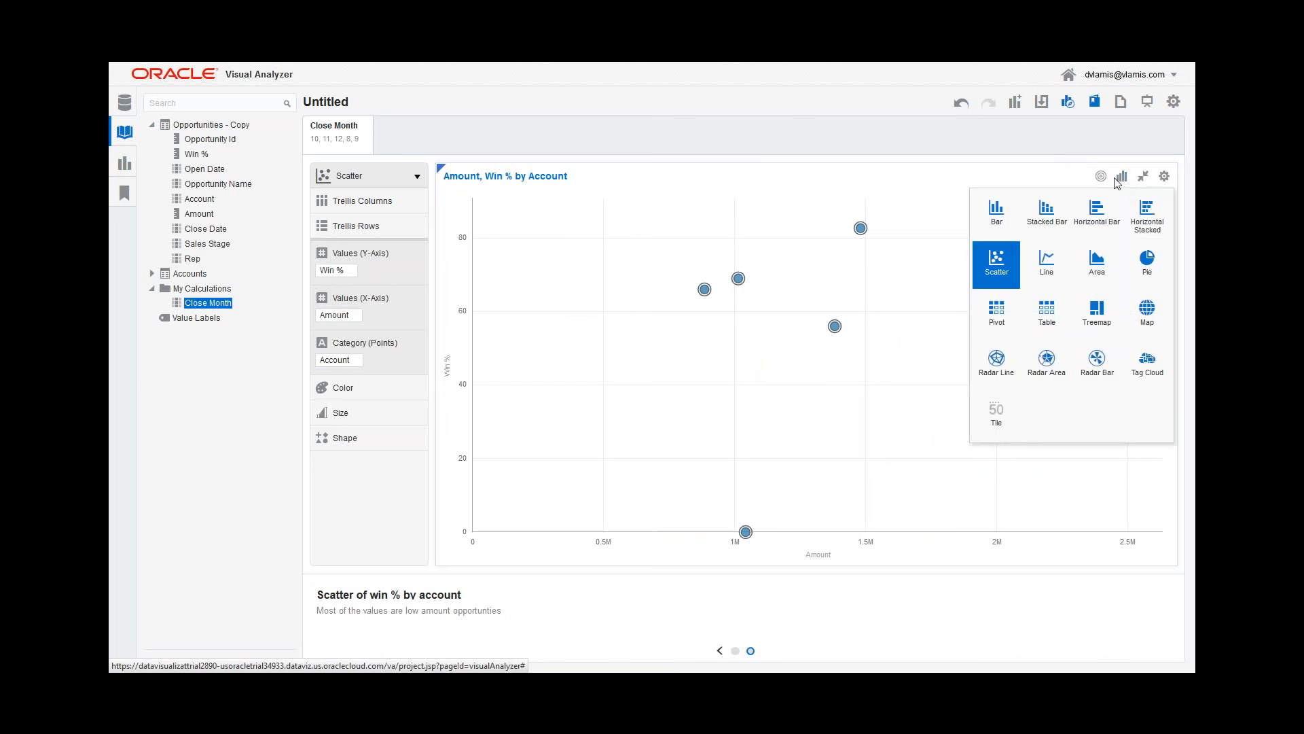
pyautogui.click(1048, 312)
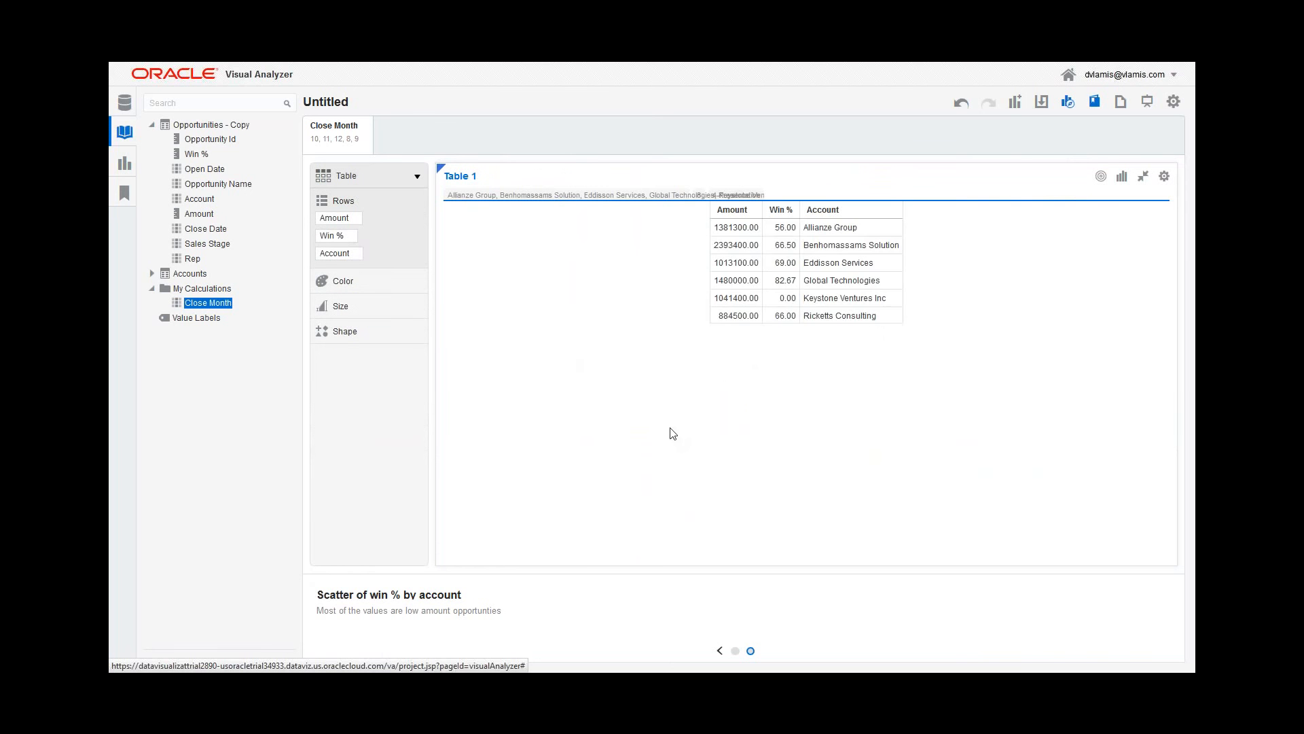
# Step: Add Primary Contact and Contact Phone from the Accounts data to the table, ahead of the Amount column
pyautogui.click(152, 275)
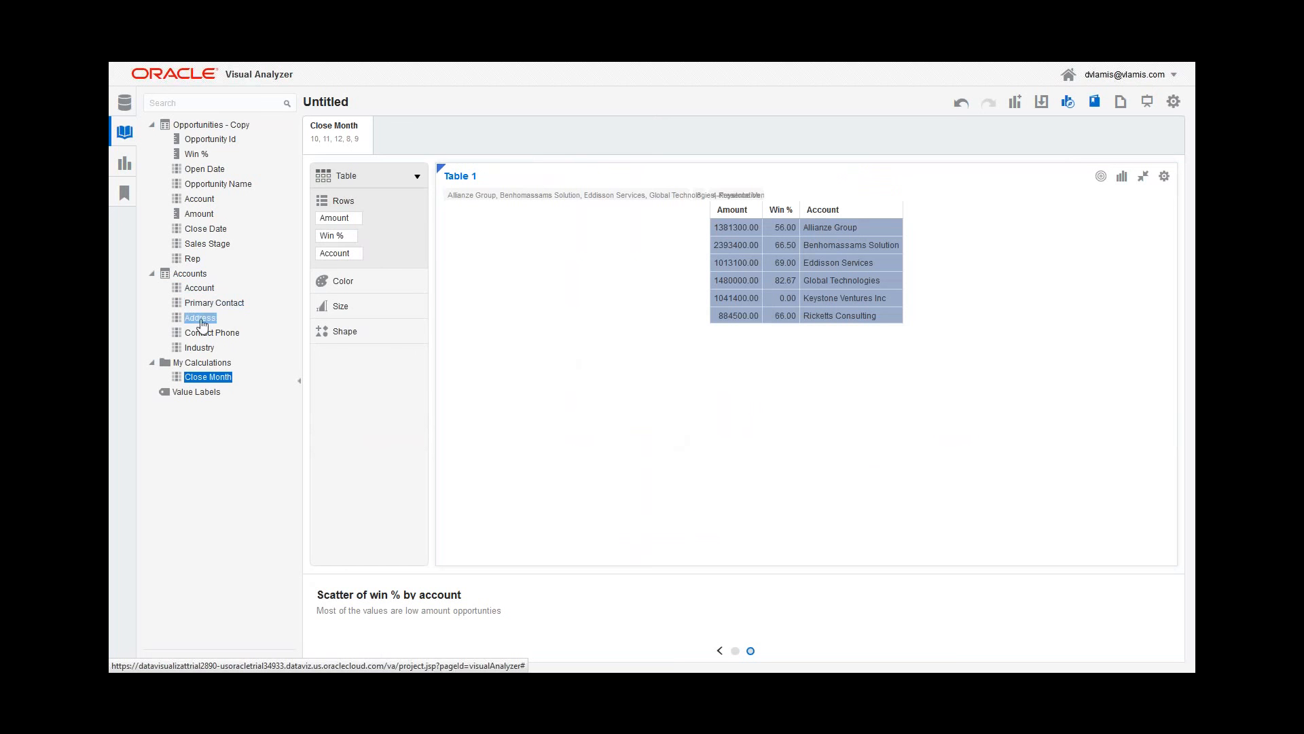
pyautogui.click(203, 306)
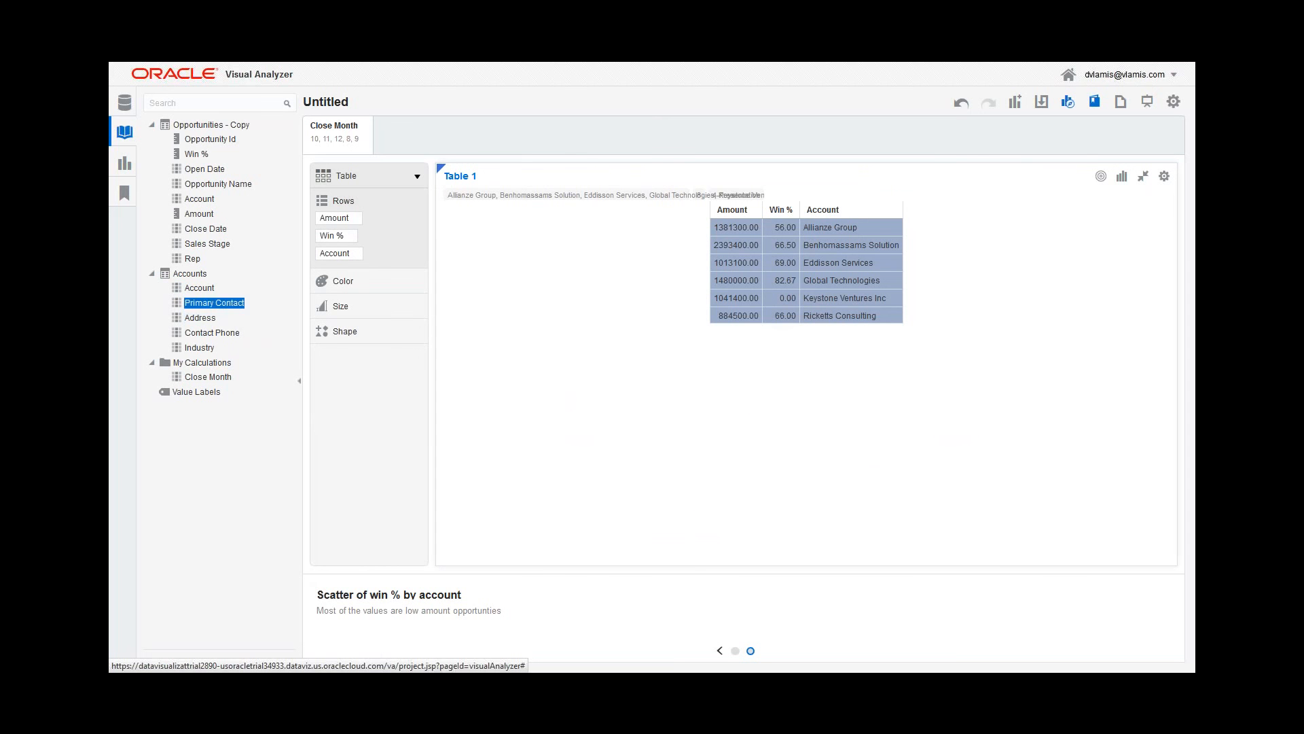
pyautogui.keyDown('shift'); pyautogui.click(212, 332); pyautogui.keyUp('shift')
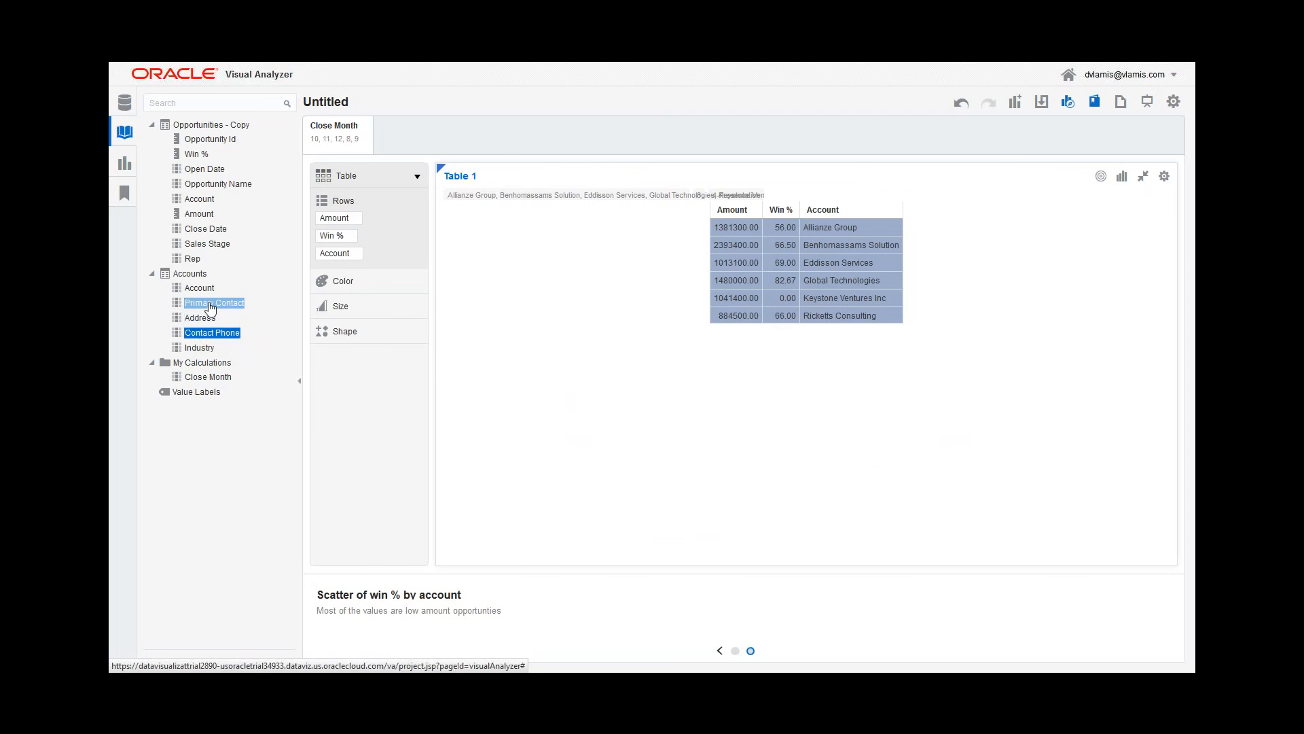
pyautogui.moveTo(211, 305); pyautogui.dragTo(686, 183)
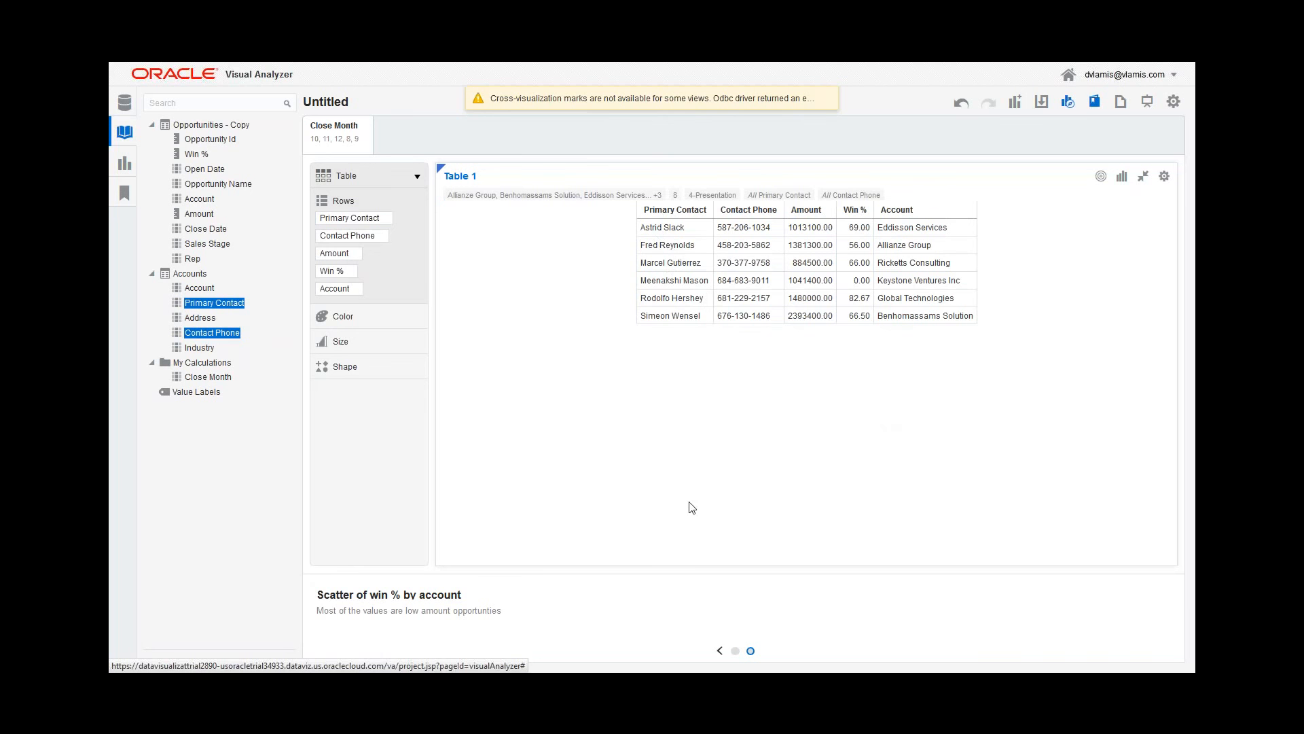
# Step: Add a third insight titled "Table of highest opportunies" for the table
pyautogui.moveTo(1081, 617)
pyautogui.click(1145, 593)
pyautogui.click(1146, 594)
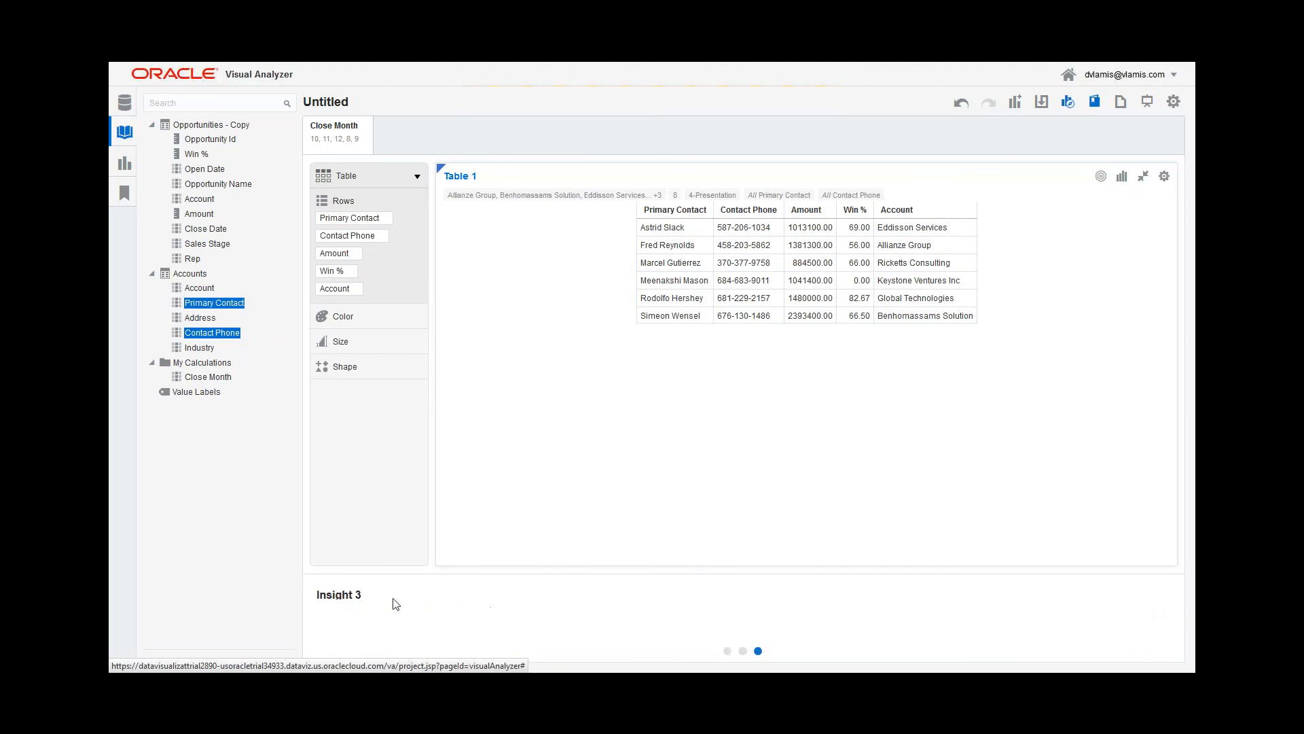
pyautogui.click(1165, 594)
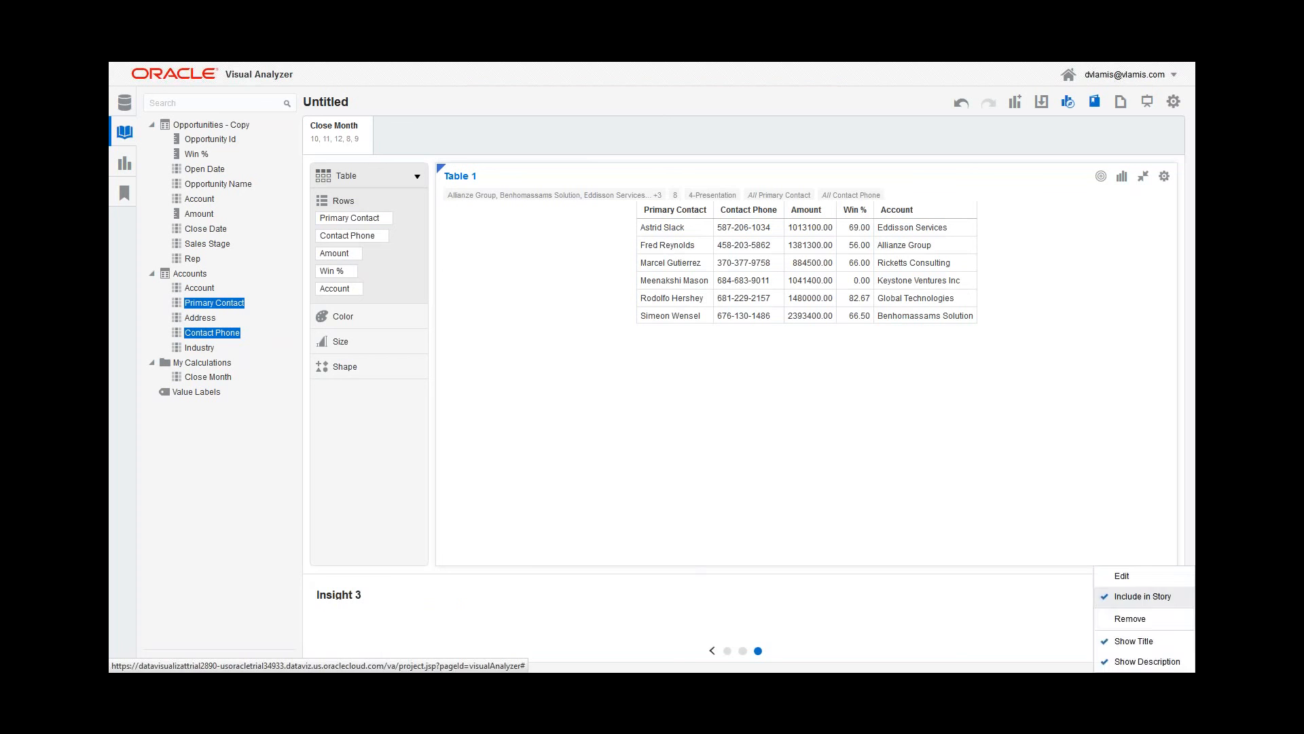
pyautogui.click(1122, 574)
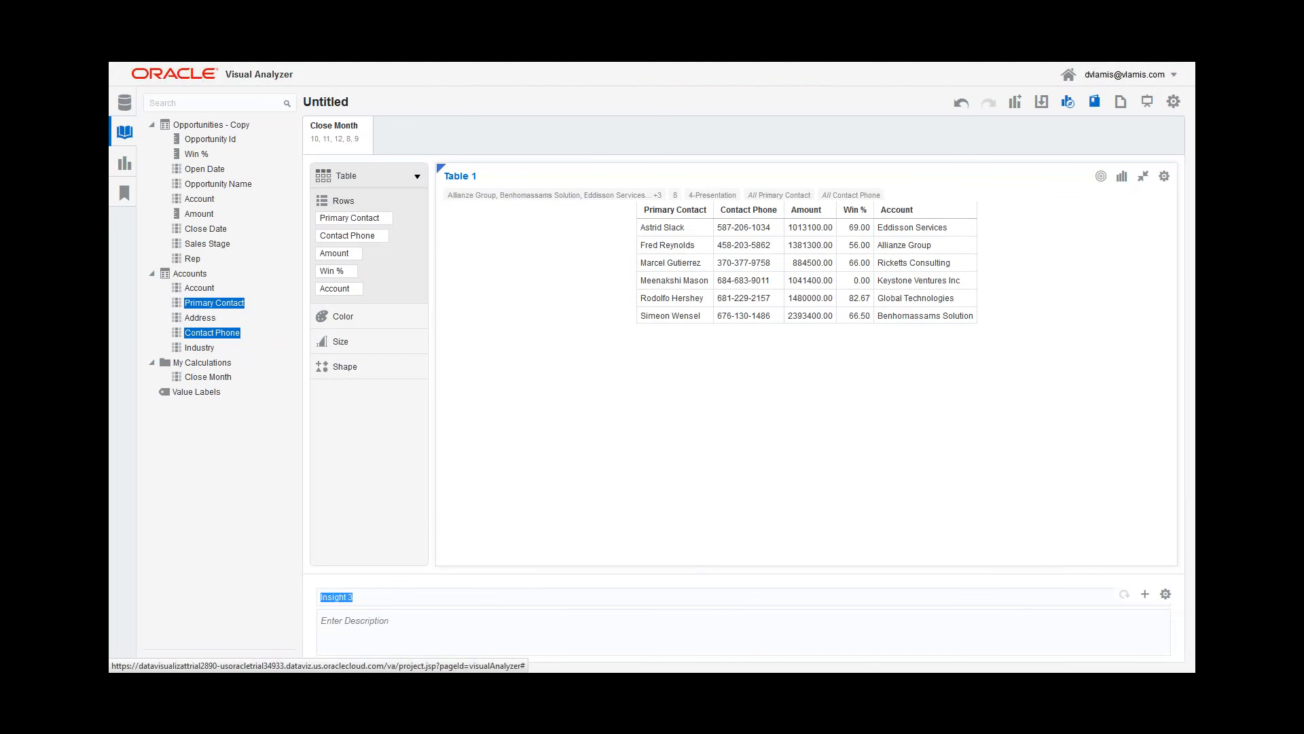
pyautogui.write('Table of highest opportunies')
# Step: Describe the third insight by stating which primary contact has the highest opportunity
pyautogui.click(532, 632)
pyautogui.write('S')
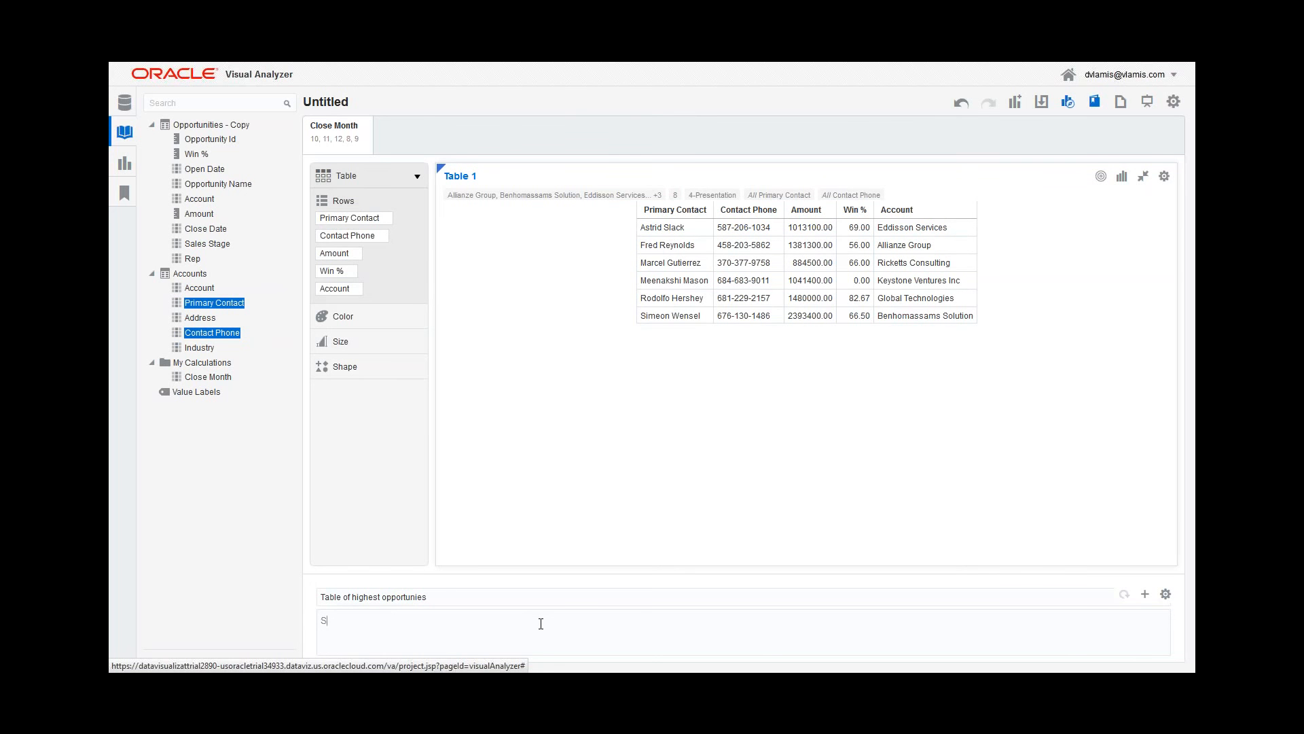
pyautogui.write('imean has the i')
pyautogui.write('gh')
pyautogui.press('BackSpace')
pyautogui.press('BackSpace')
pyautogui.press('BackSpace')
pyautogui.write('highest oppor')
pyautogui.press('BackSpace')
pyautogui.write('unties')
pyautogui.press('BackSpace')
pyautogui.press('BackSpace')
pyautogui.click(943, 454)
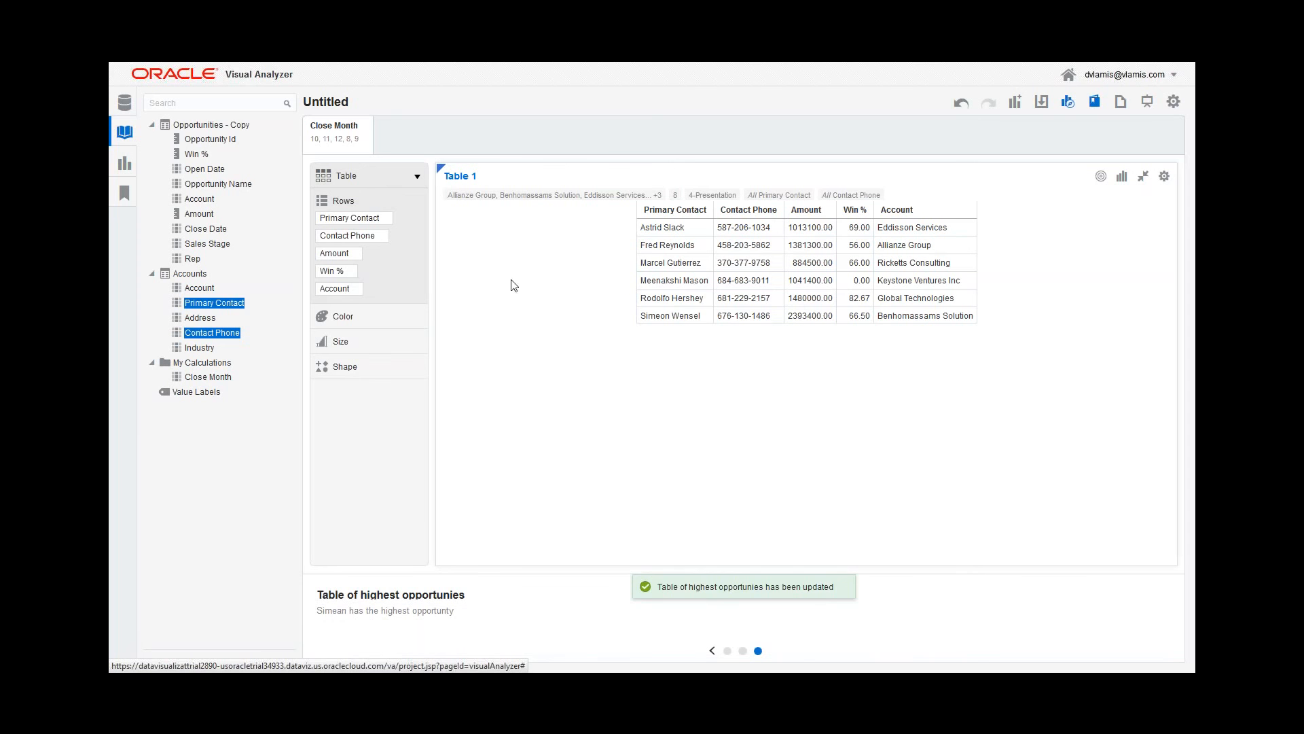
pyautogui.keyDown('ctrl'); pyautogui.click(210, 125); pyautogui.keyUp('ctrl')
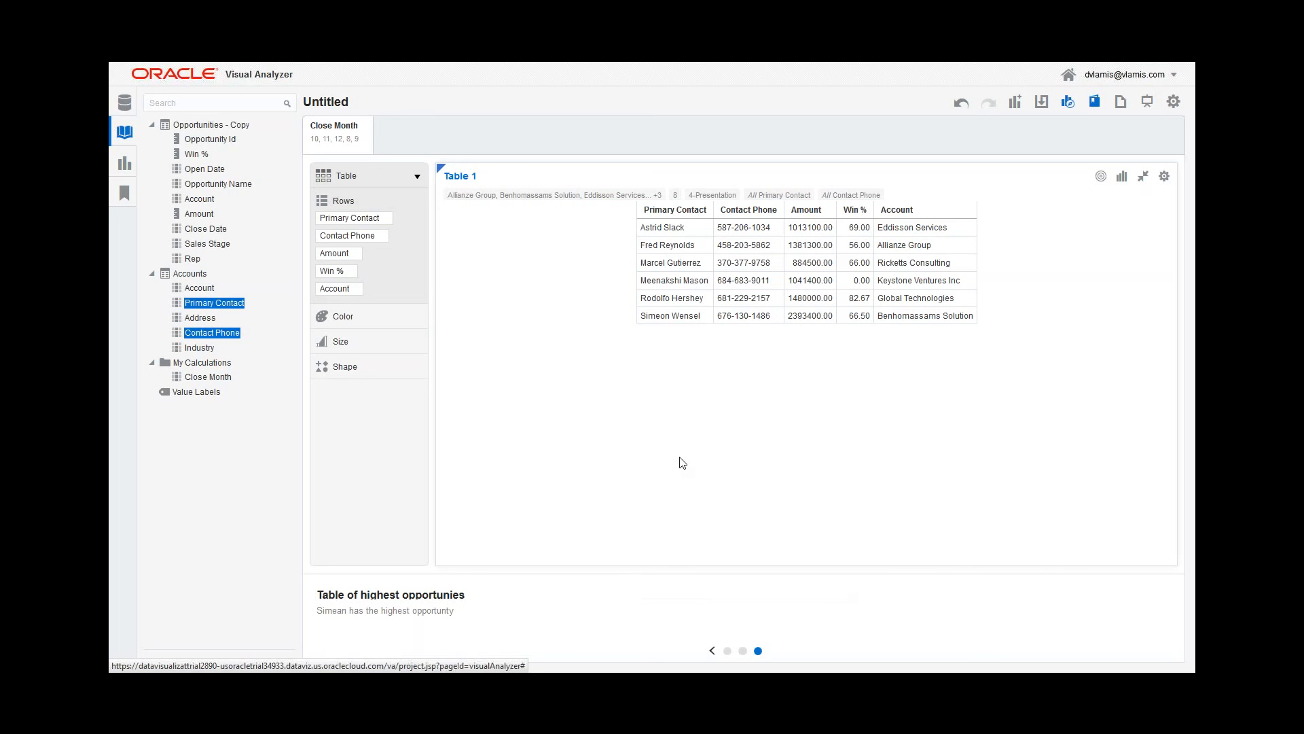
# Step: Save the project in My Folders under the name "Techcast demo"
pyautogui.moveTo(1175, 125)
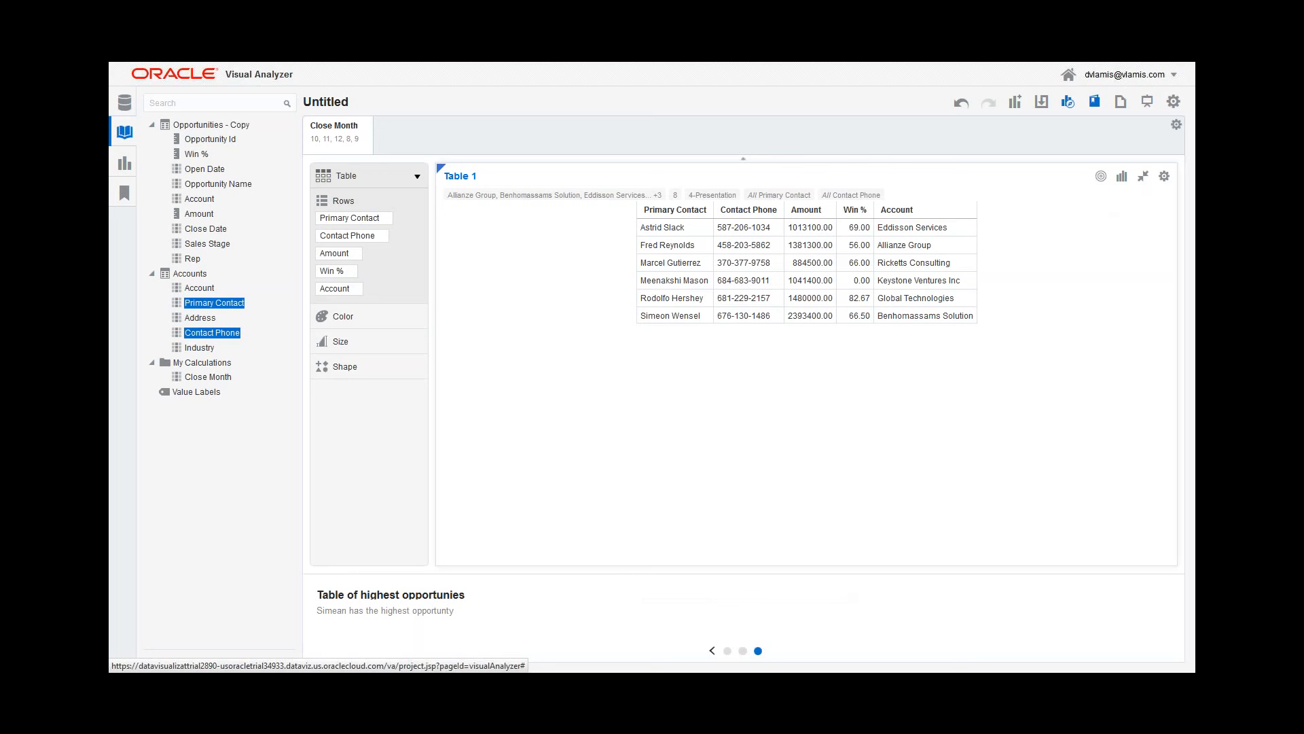
pyautogui.click(1040, 104)
pyautogui.click(1051, 124)
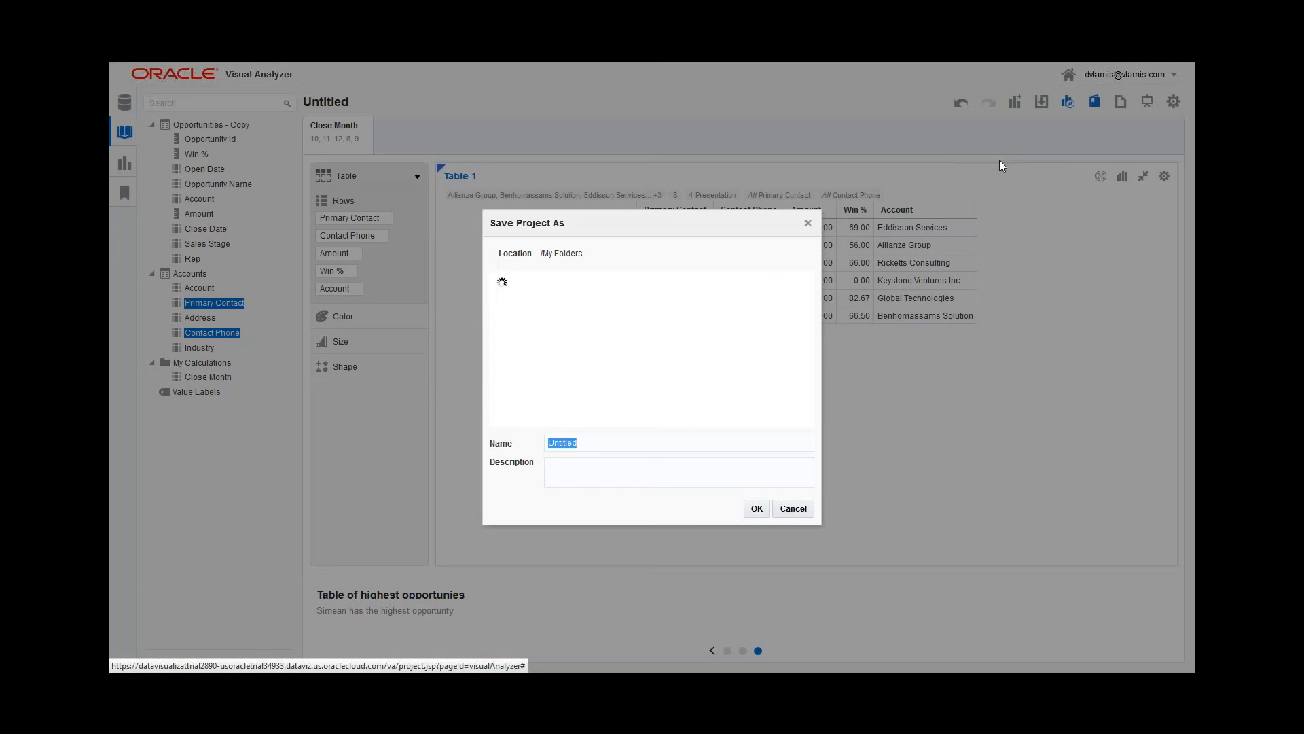
pyautogui.click(514, 431)
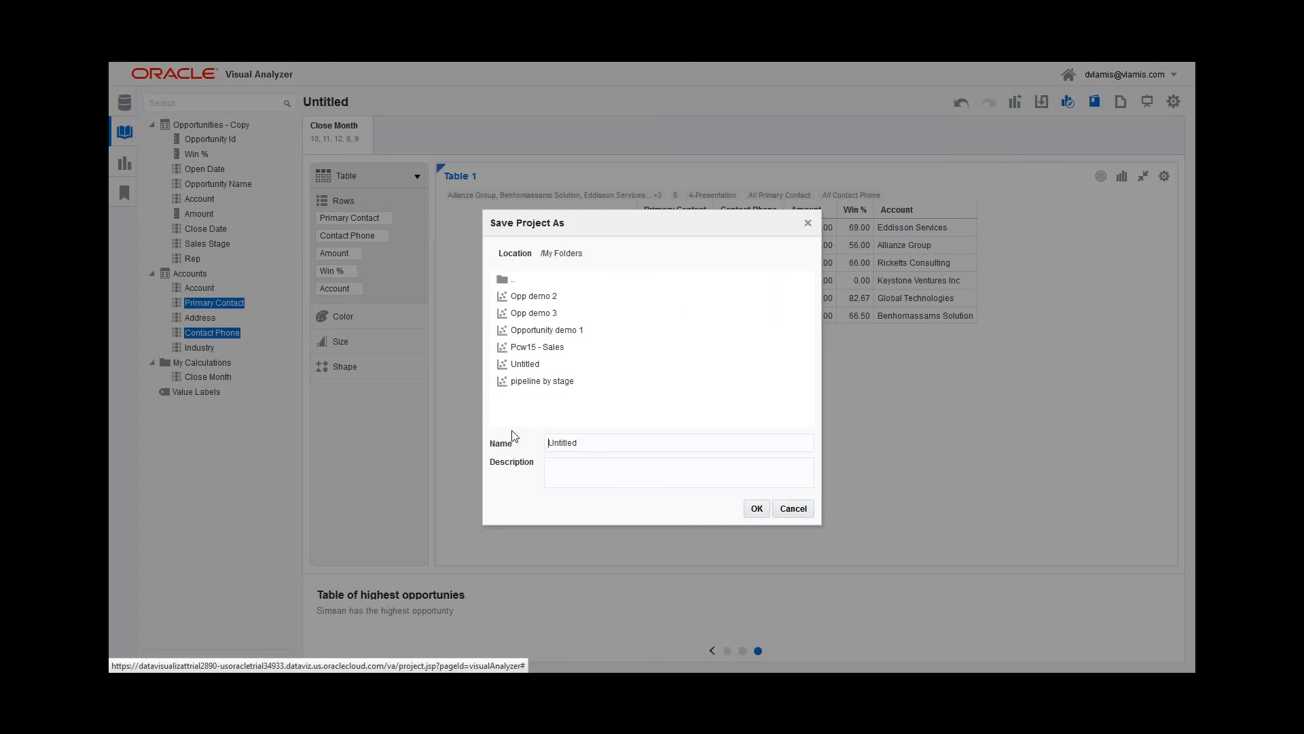
pyautogui.write('Techcast demo')
pyautogui.press('BackSpace')
pyautogui.press('BackSpace')
pyautogui.press('BackSpace')
pyautogui.press('BackSpace')
pyautogui.press('BackSpace')
pyautogui.press('BackSpace')
pyautogui.click(756, 509)
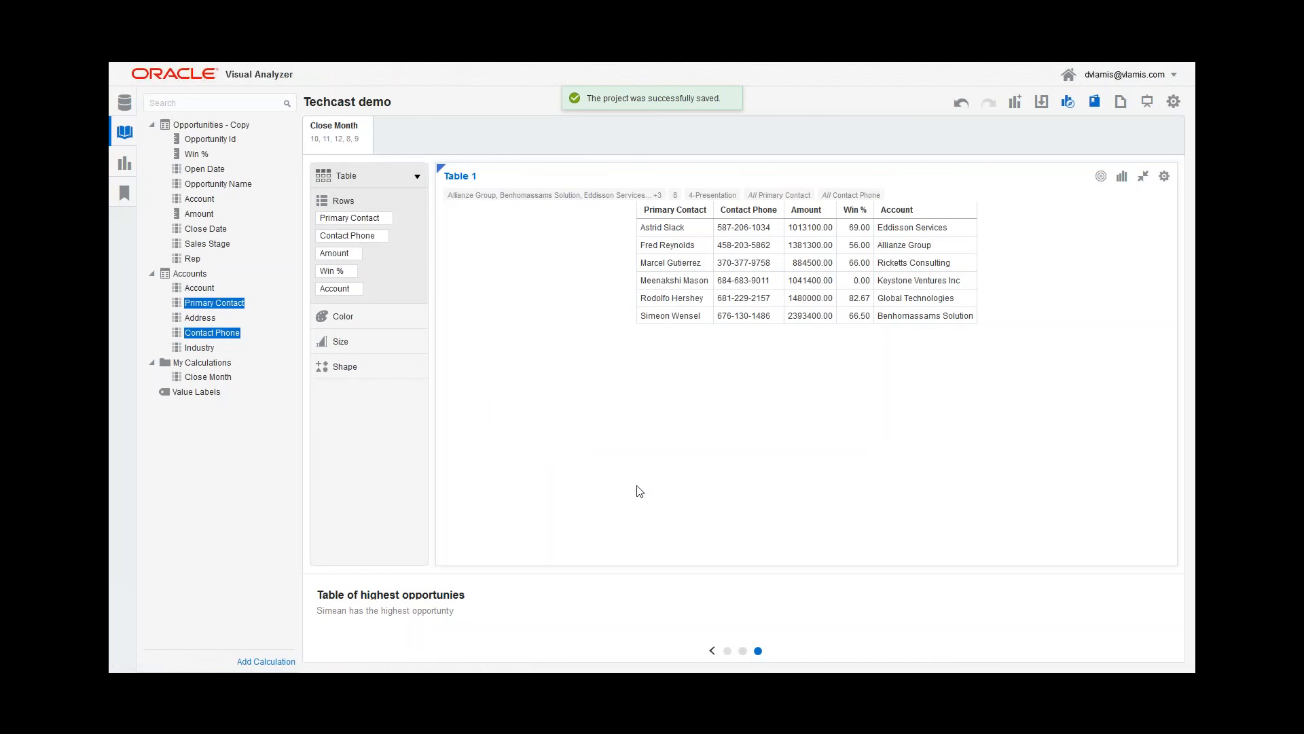
# Step: Step back through the story's insights, from "Scatter of win % by account" to "Amounts for last 5 months by Sales Stage"
pyautogui.click(742, 653)
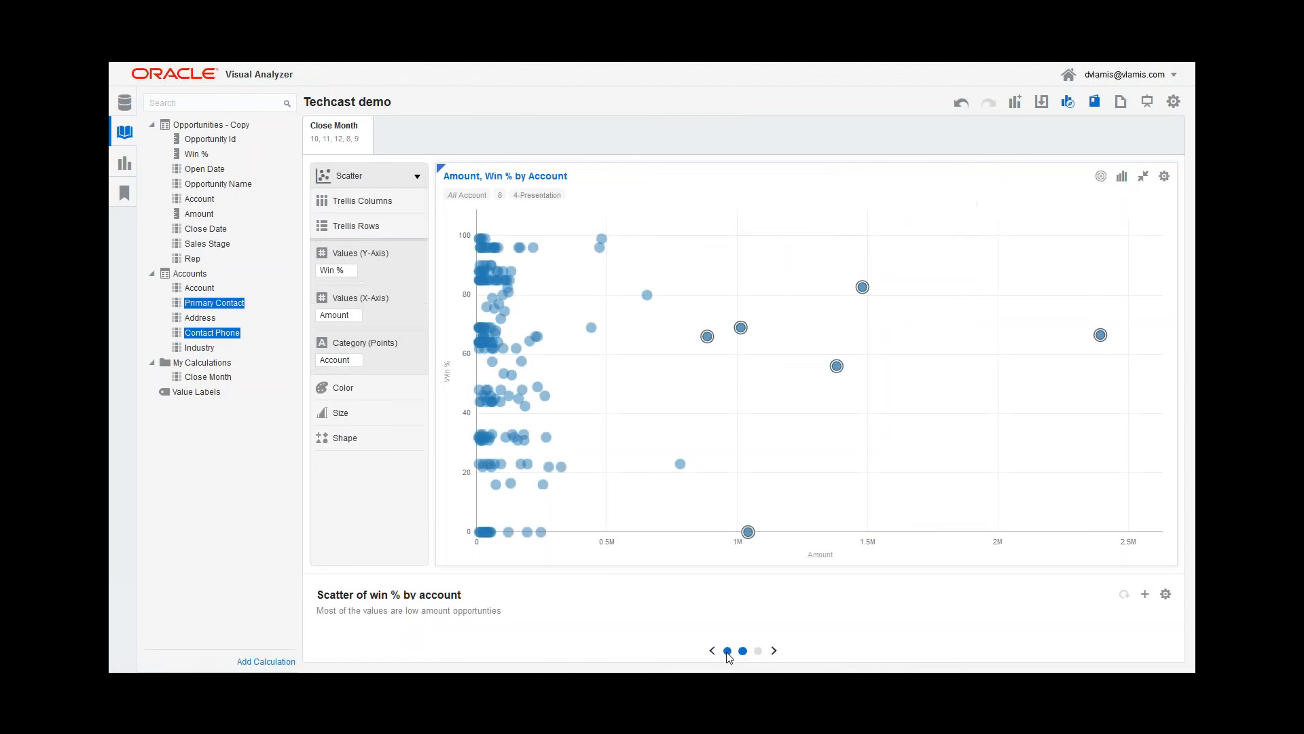
pyautogui.click(728, 652)
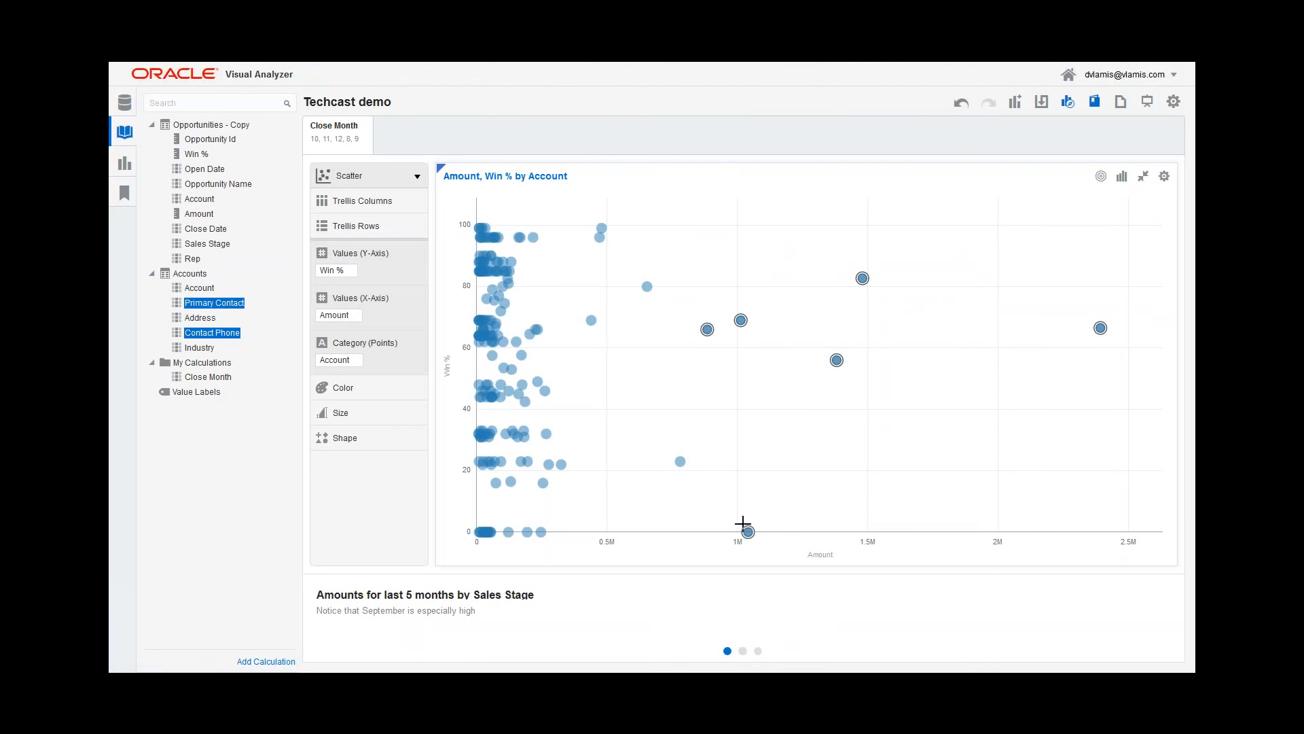
pyautogui.press('F11')
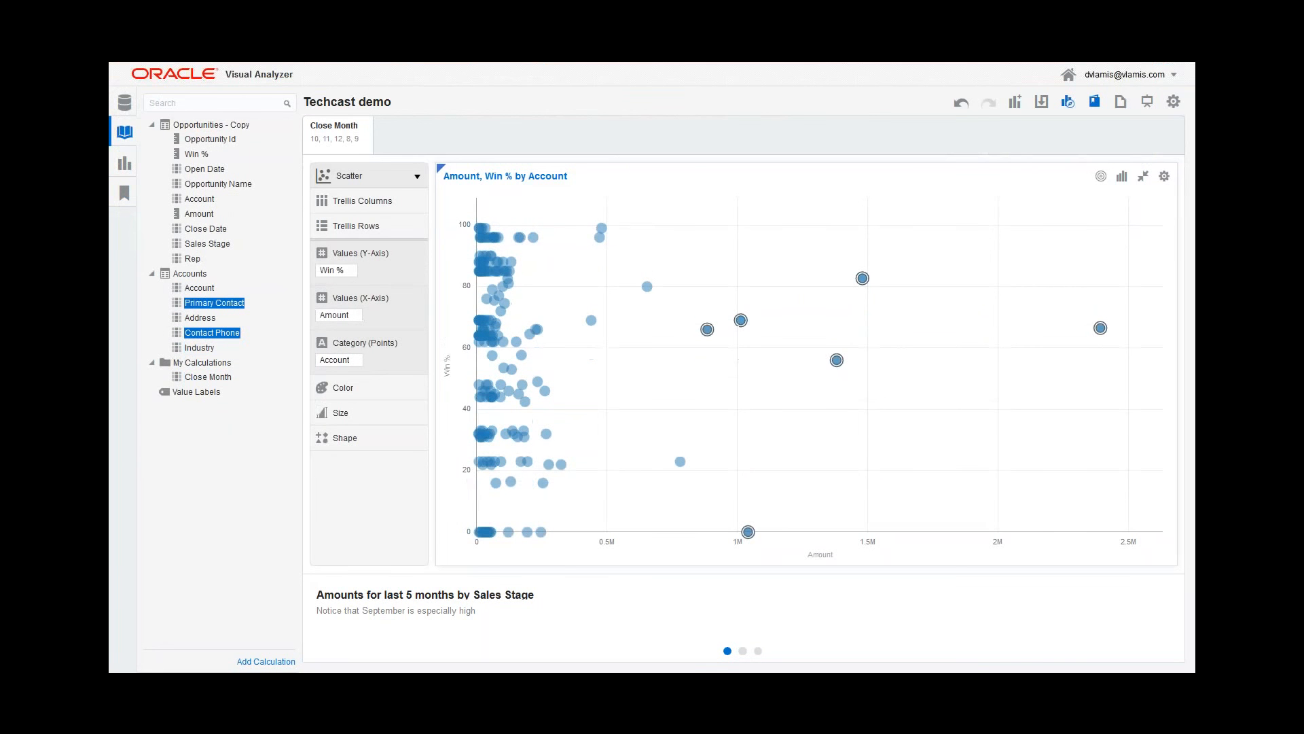